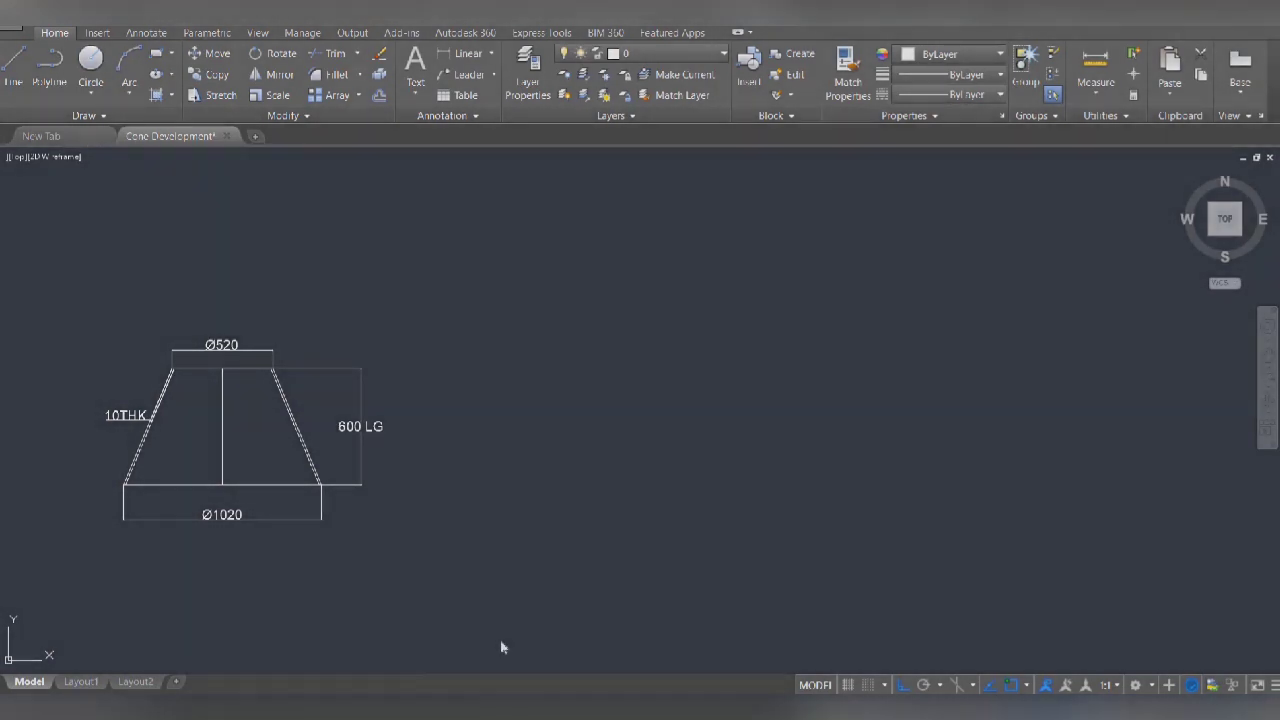
# Step: Work out 1020 − 10 = 1,010 in Calculator, then return to the AutoCAD drawing
pyautogui.hotkey('alt', 'Tab')
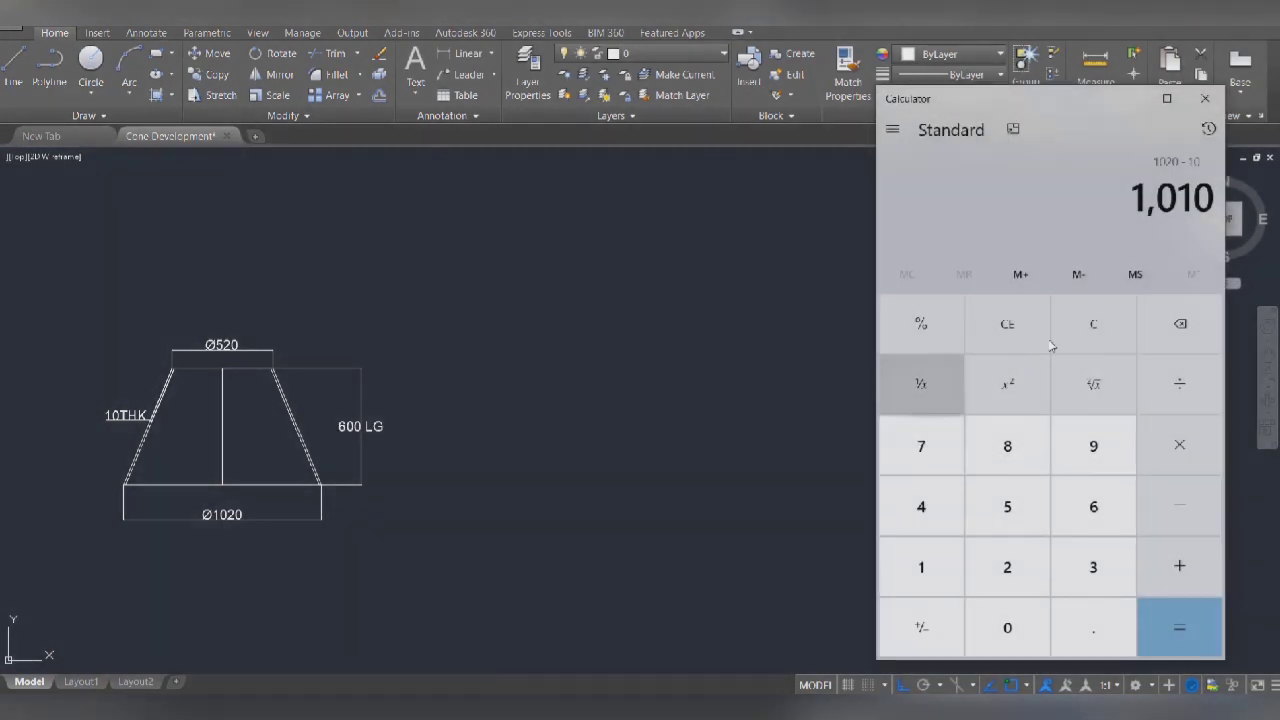
pyautogui.click(1093, 324)
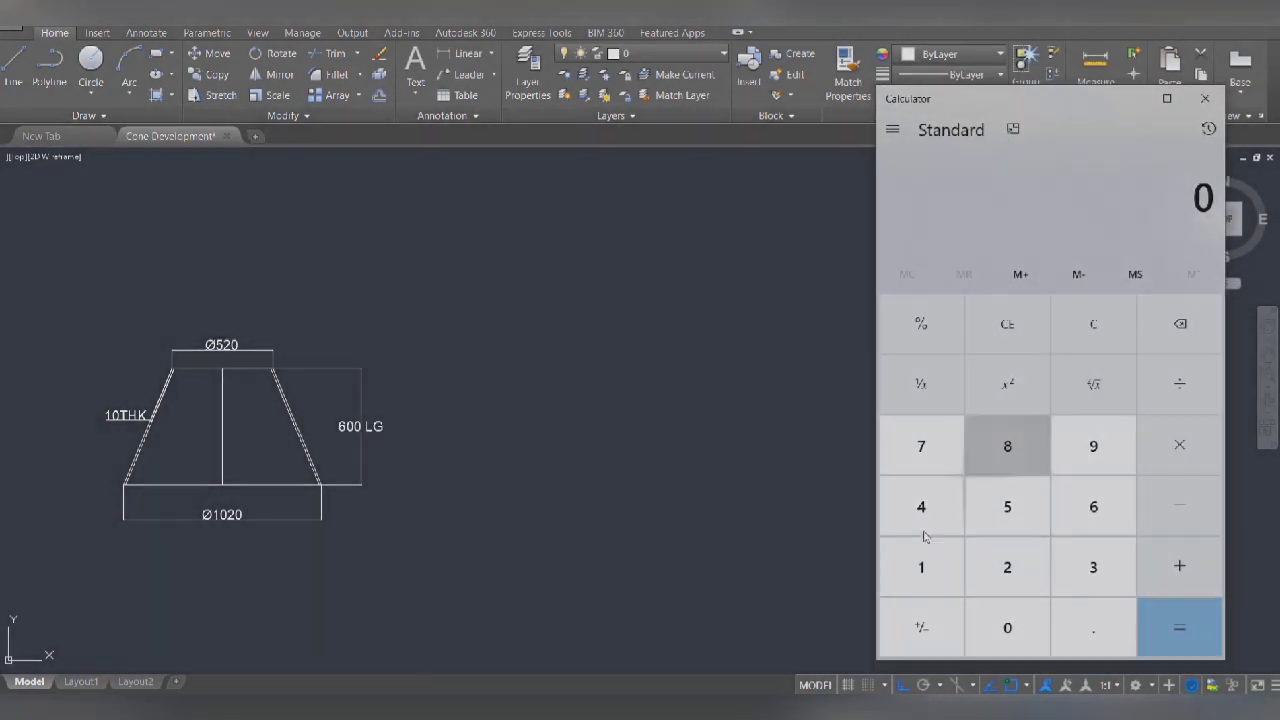
pyautogui.click(925, 557)
pyautogui.click(1000, 624)
pyautogui.click(1006, 566)
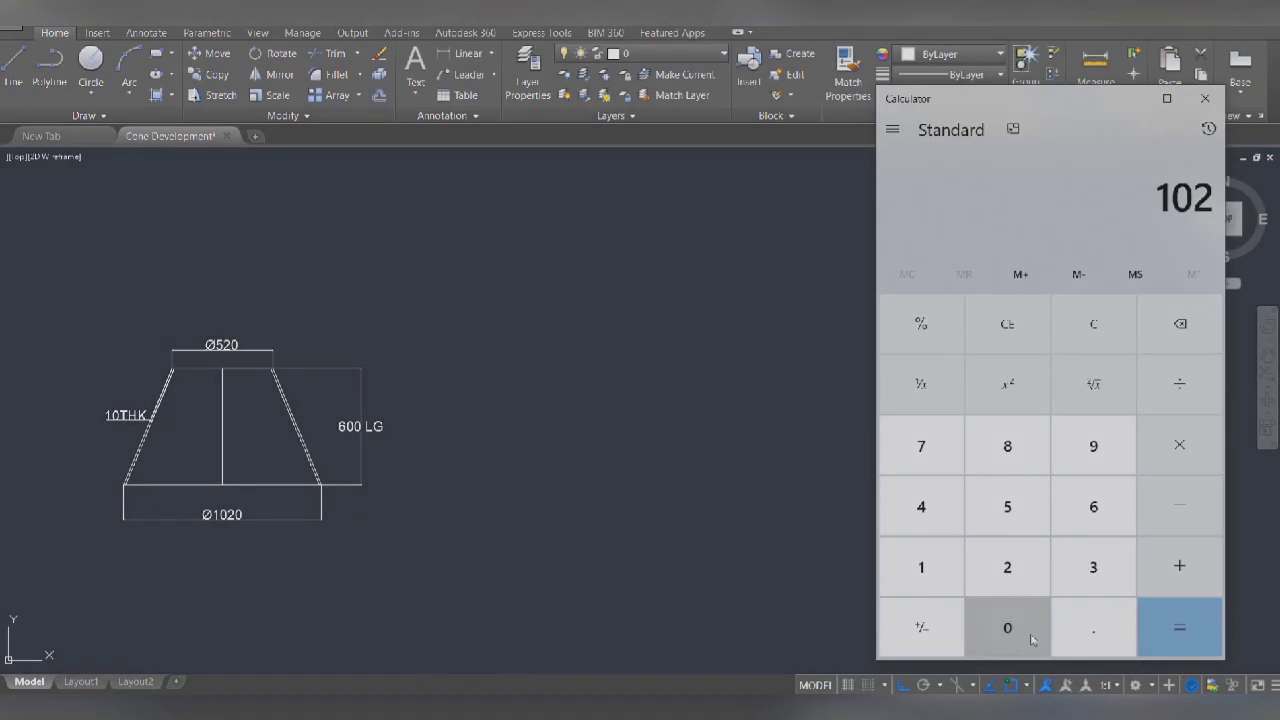
pyautogui.click(1030, 632)
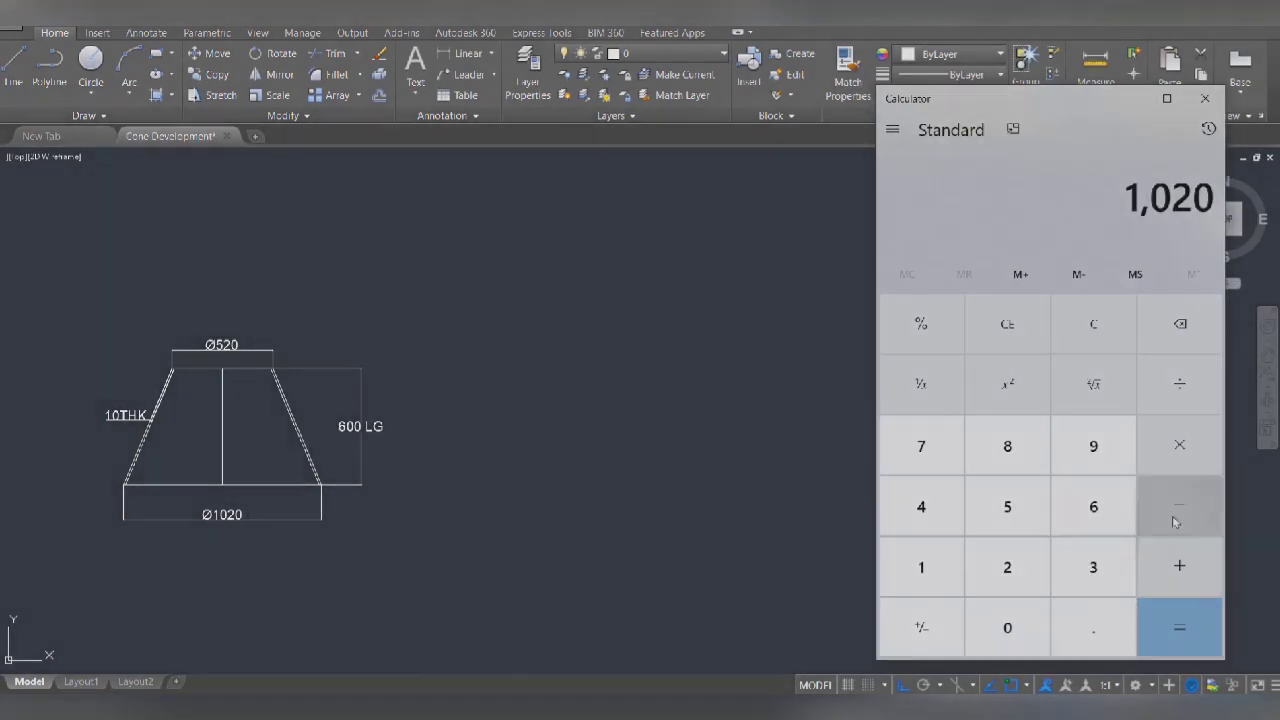
pyautogui.click(943, 601)
pyautogui.click(1000, 622)
pyautogui.click(1176, 642)
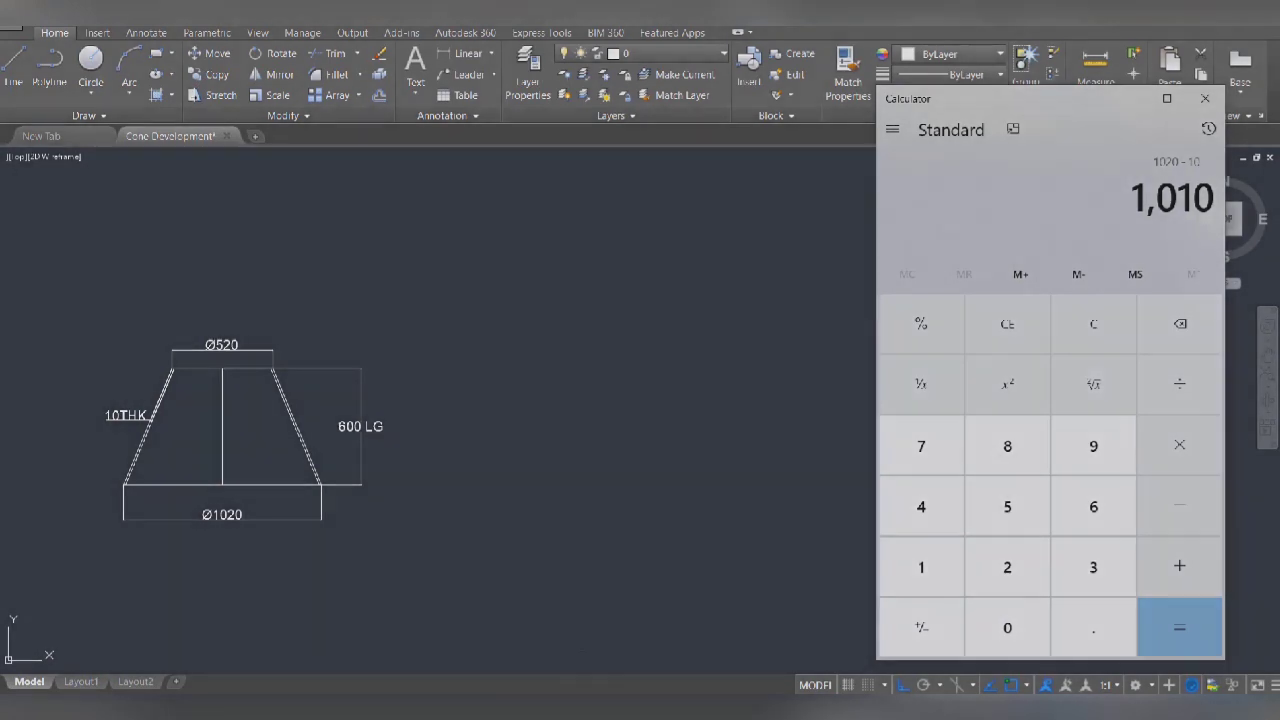
pyautogui.hotkey('alt', 'Tab')
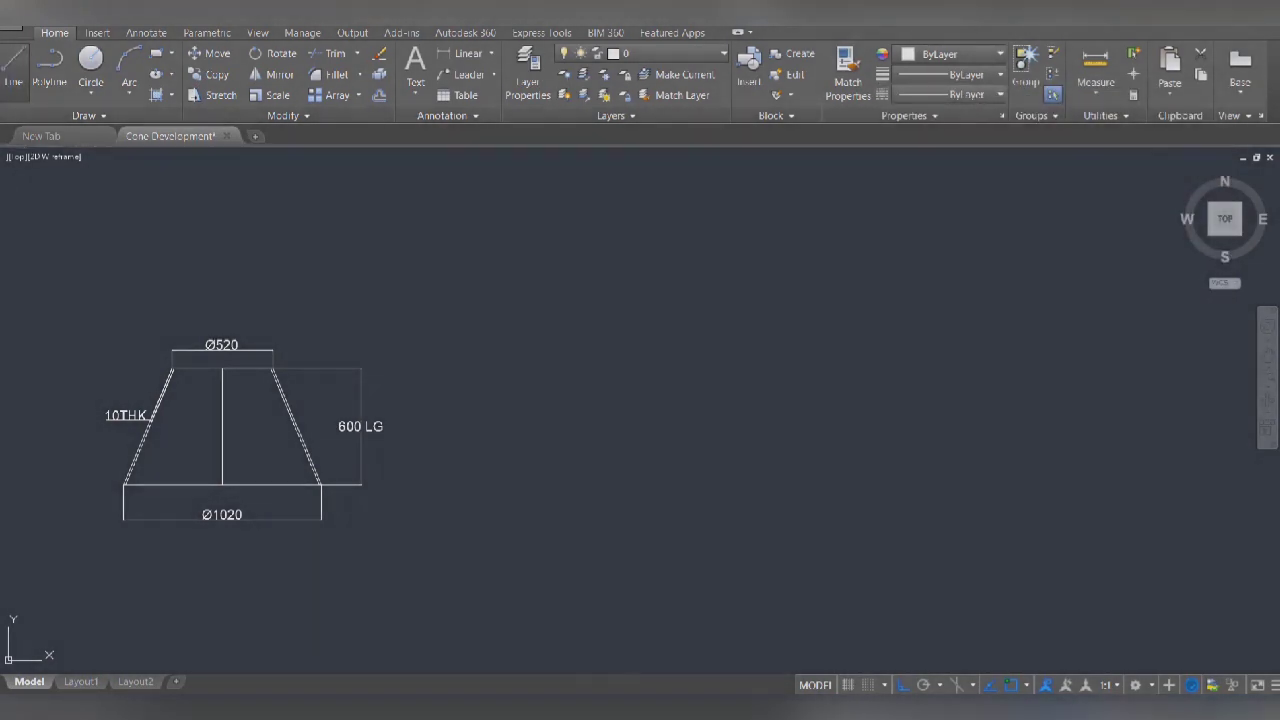
pyautogui.press('l')
pyautogui.press('Return')
# Step: Draw a 1010-long horizontal baseline to the right of the cone
pyautogui.click(658, 521)
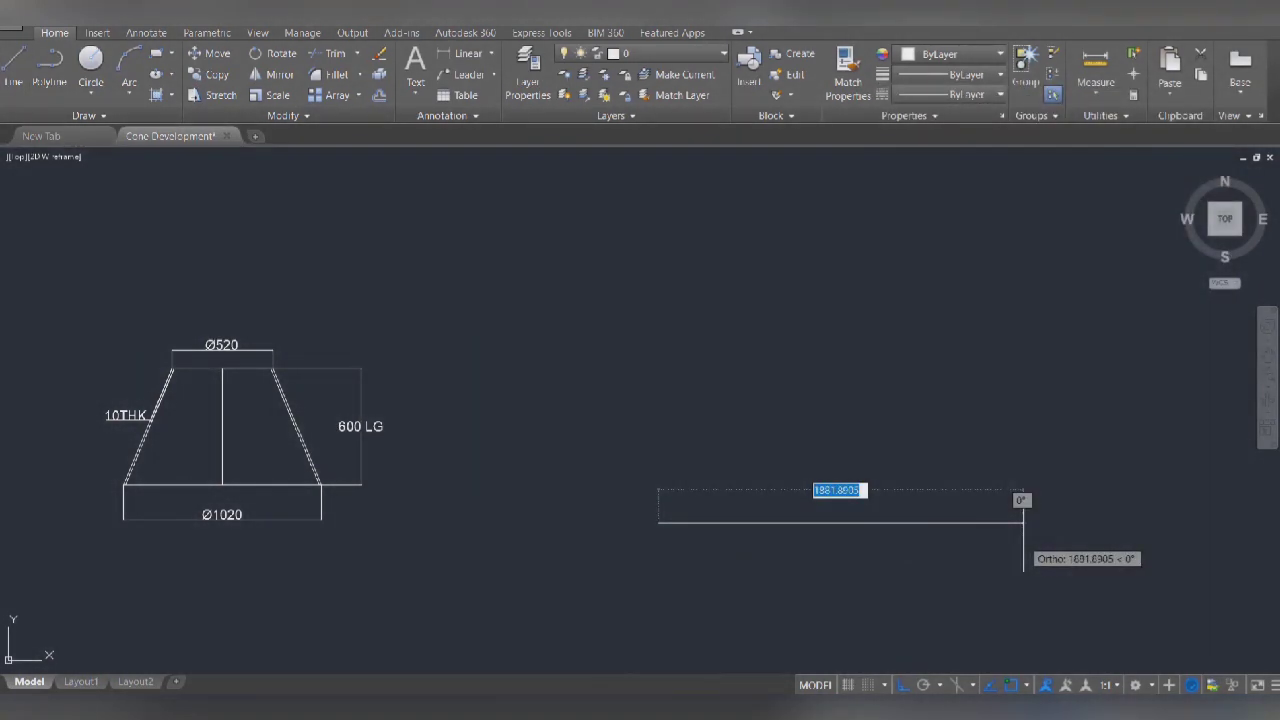
pyautogui.write('1')
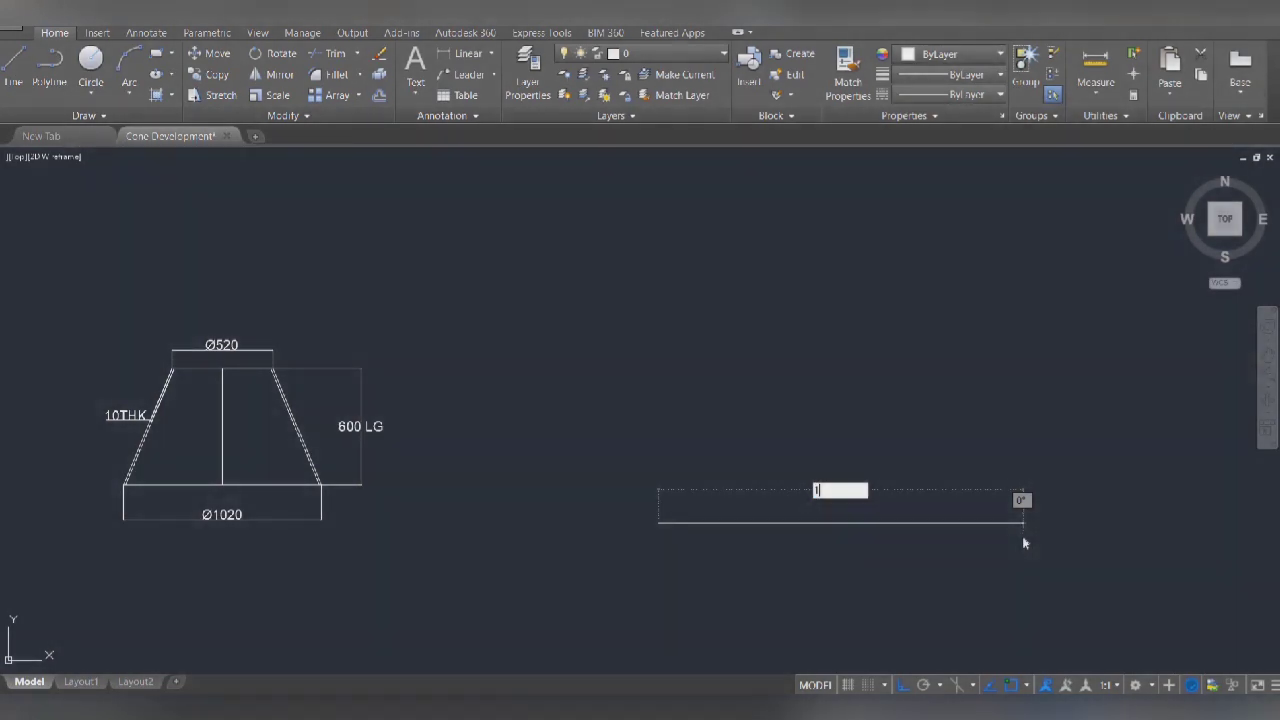
pyautogui.write('010')
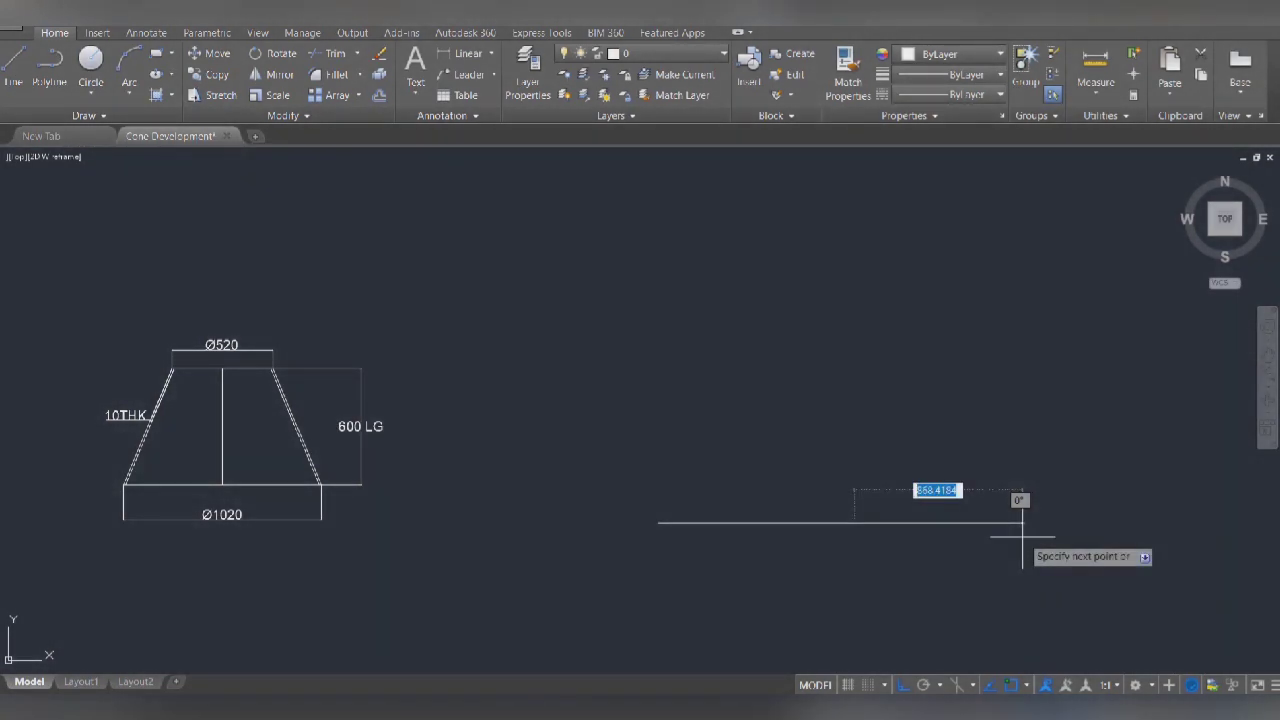
pyautogui.rightClick(846, 490)
pyautogui.click(874, 500)
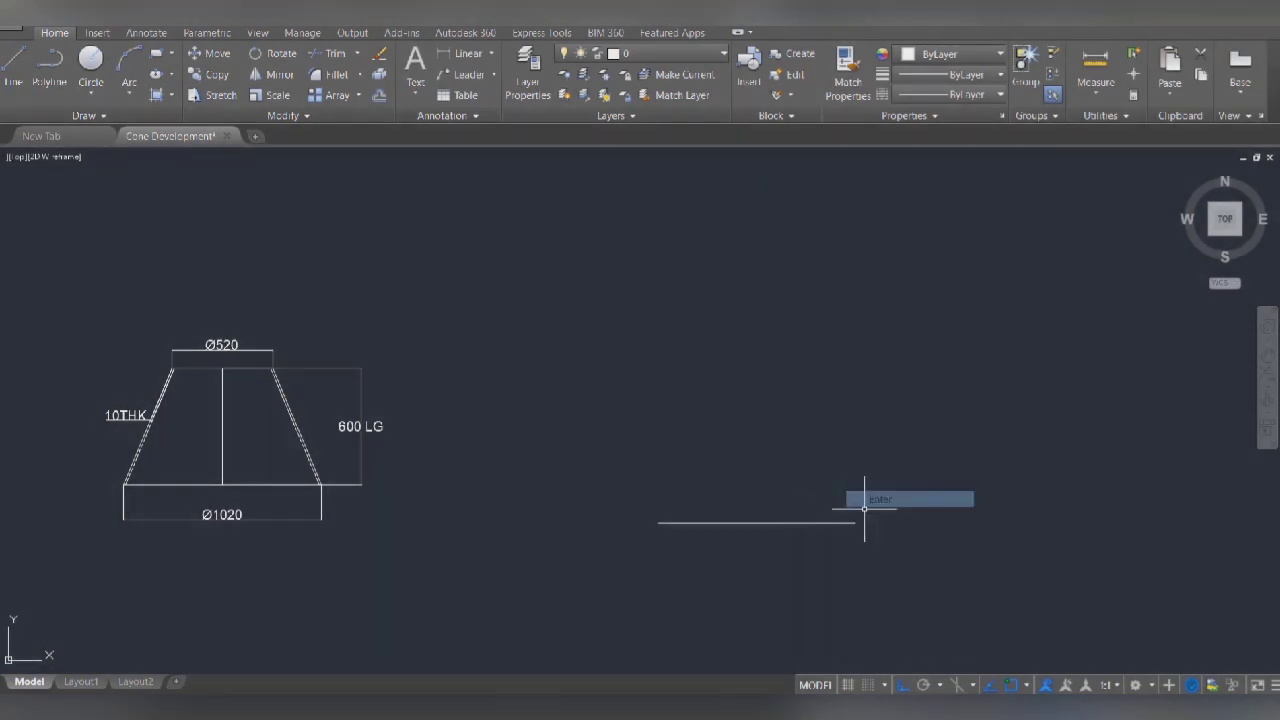
# Step: Draw a 600-long vertical line up from the baseline's midpoint
pyautogui.press('space')
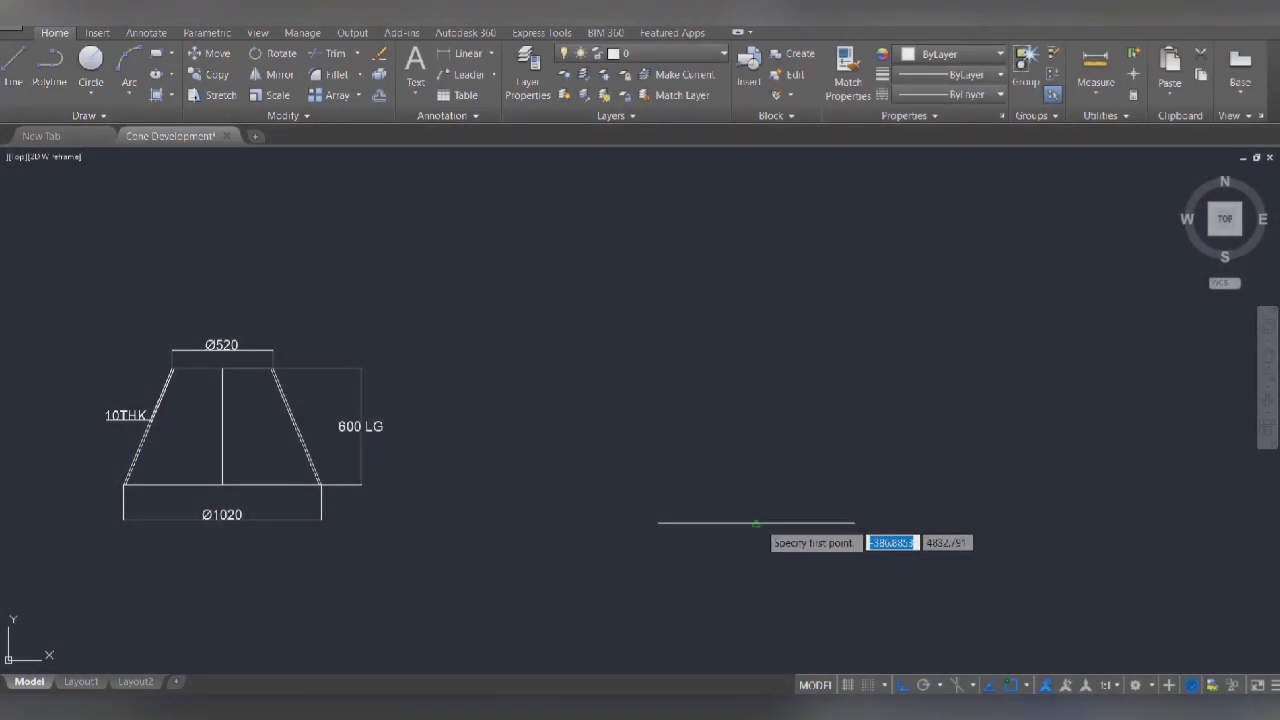
pyautogui.click(722, 522)
pyautogui.write('600')
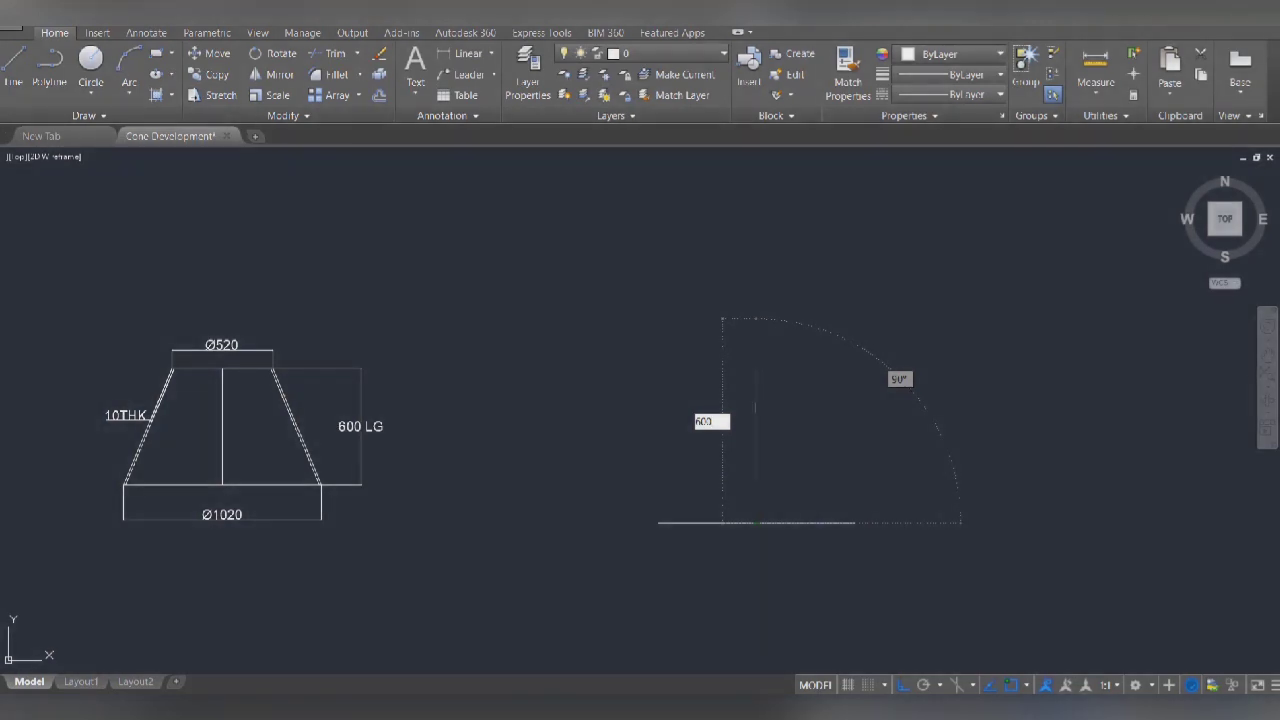
pyautogui.press('Return')
pyautogui.rightClick(771, 318)
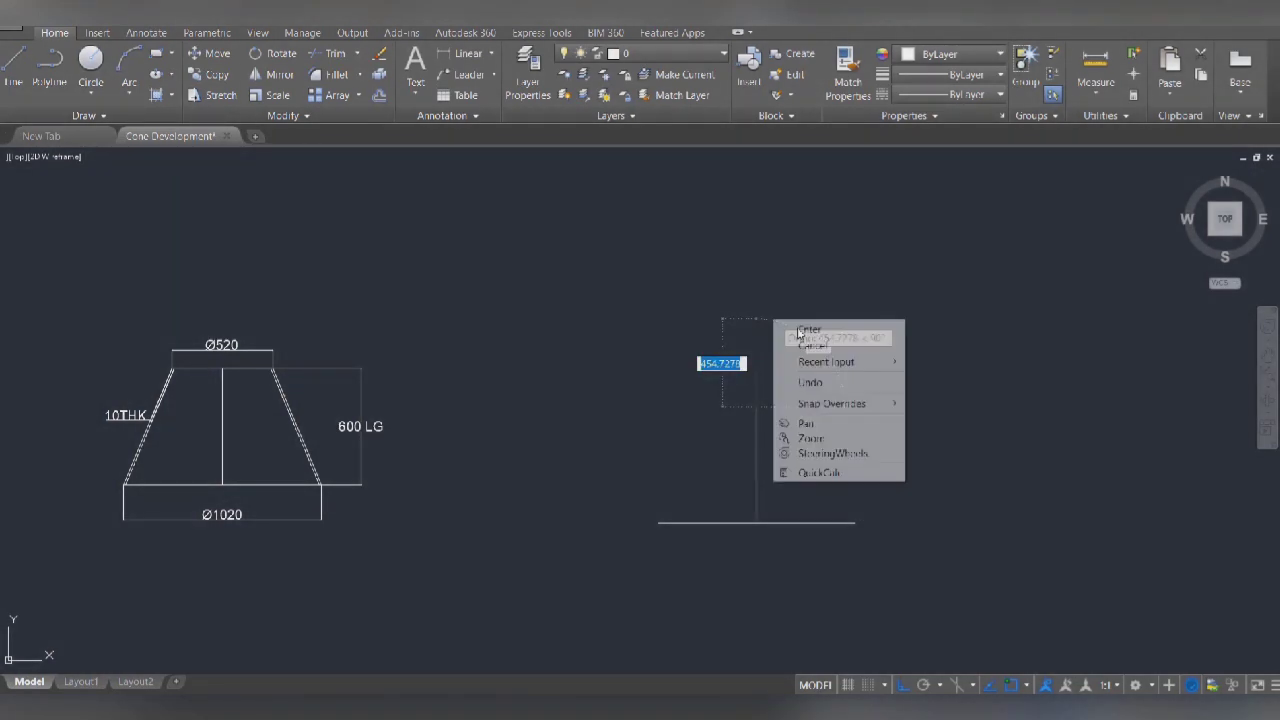
pyautogui.click(800, 326)
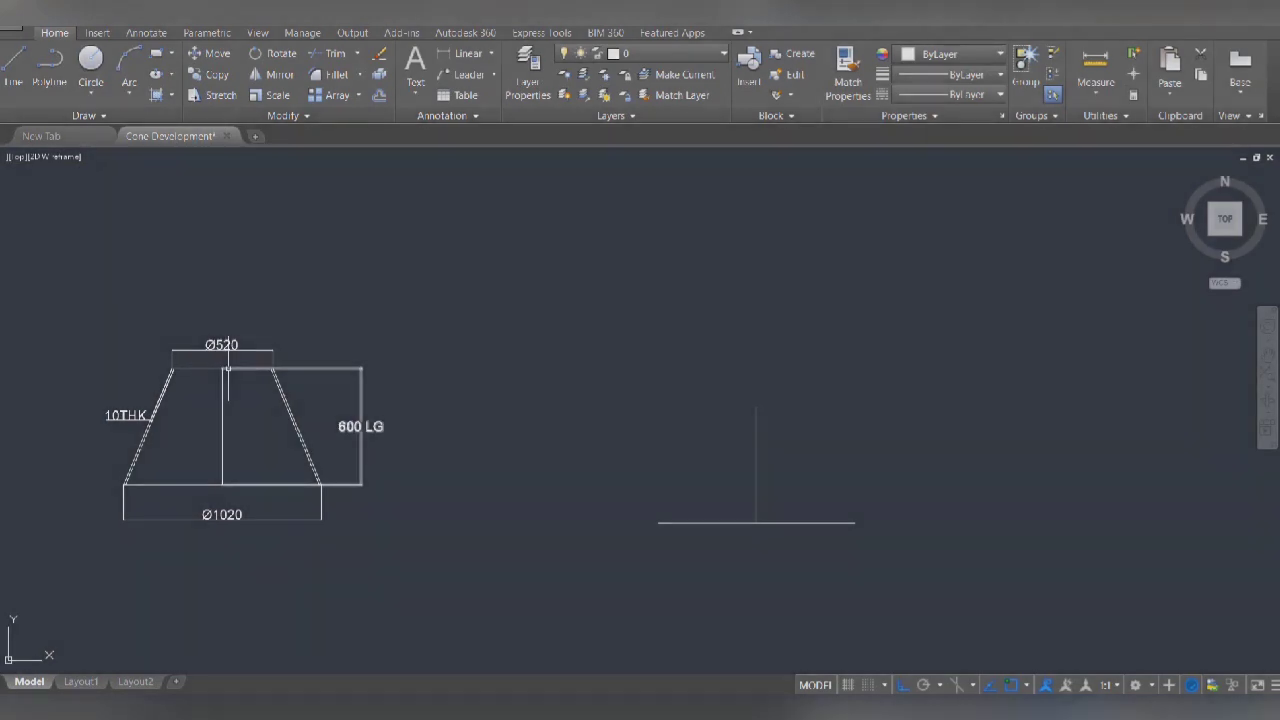
pyautogui.hotkey('alt', 'Tab')
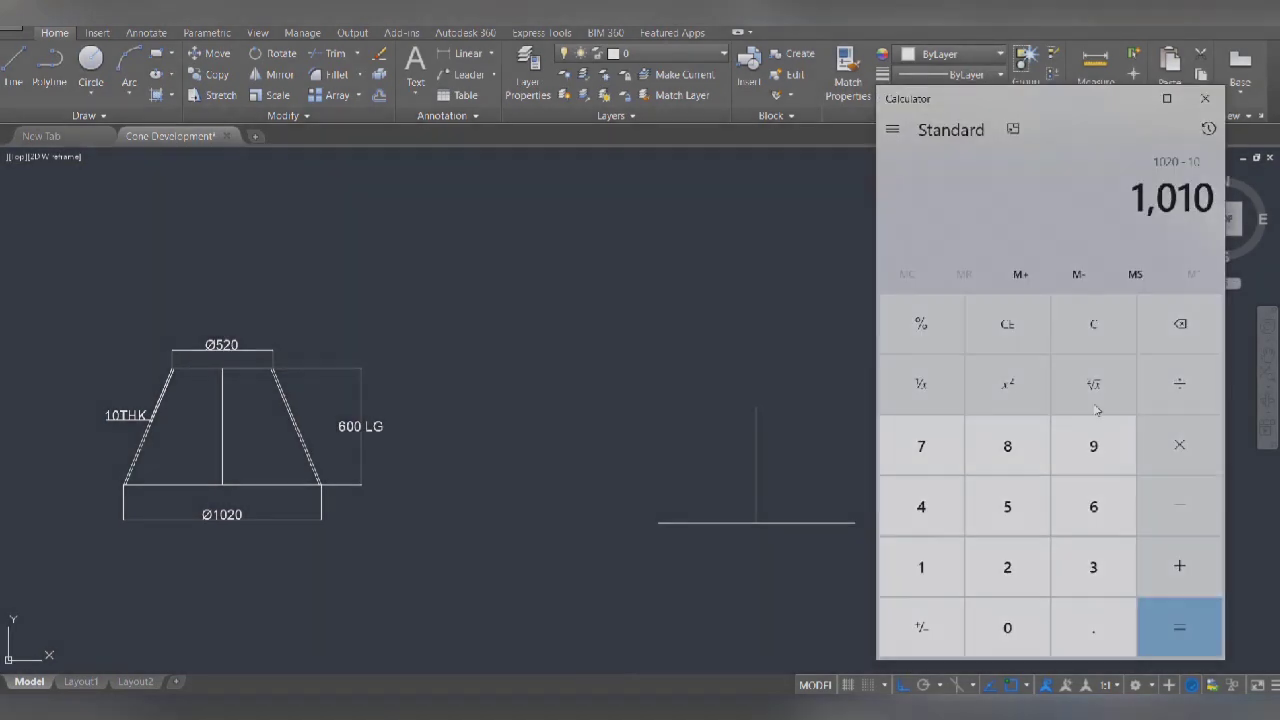
# Step: In Calculator, clear and compute 520 − 10 = 510
pyautogui.click(1105, 338)
pyautogui.click(1007, 506)
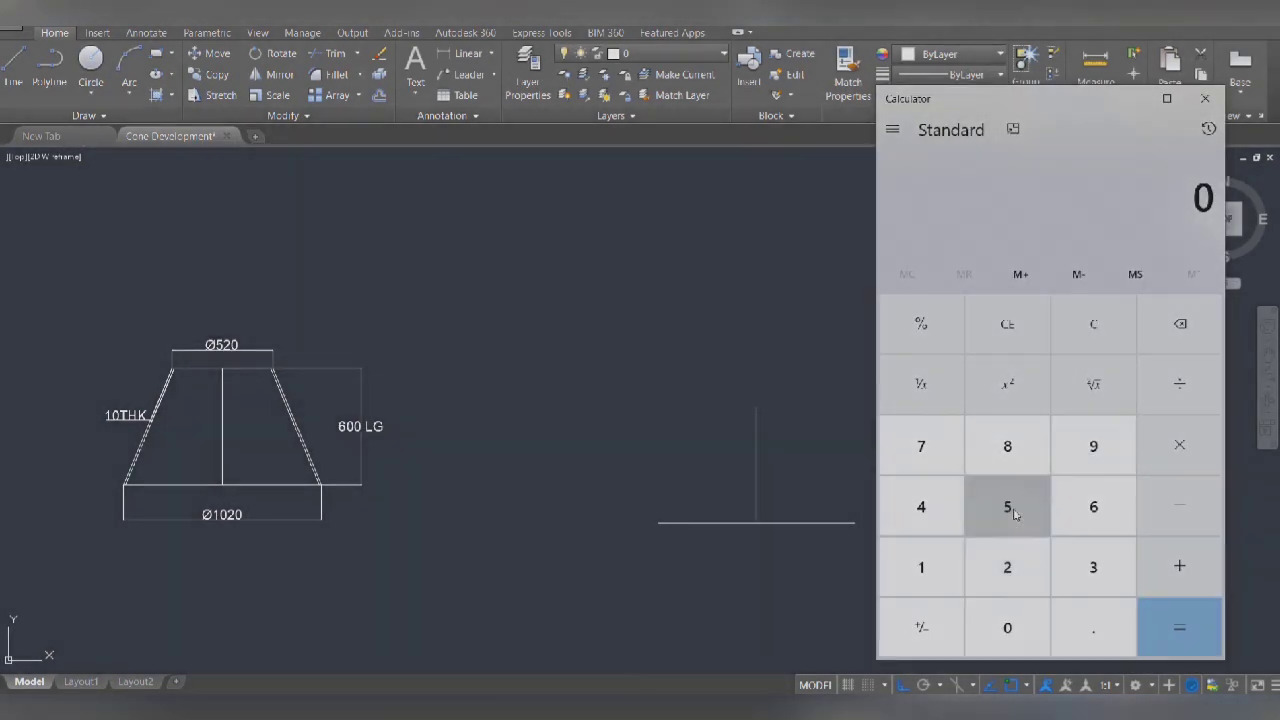
pyautogui.click(1007, 565)
pyautogui.click(1009, 632)
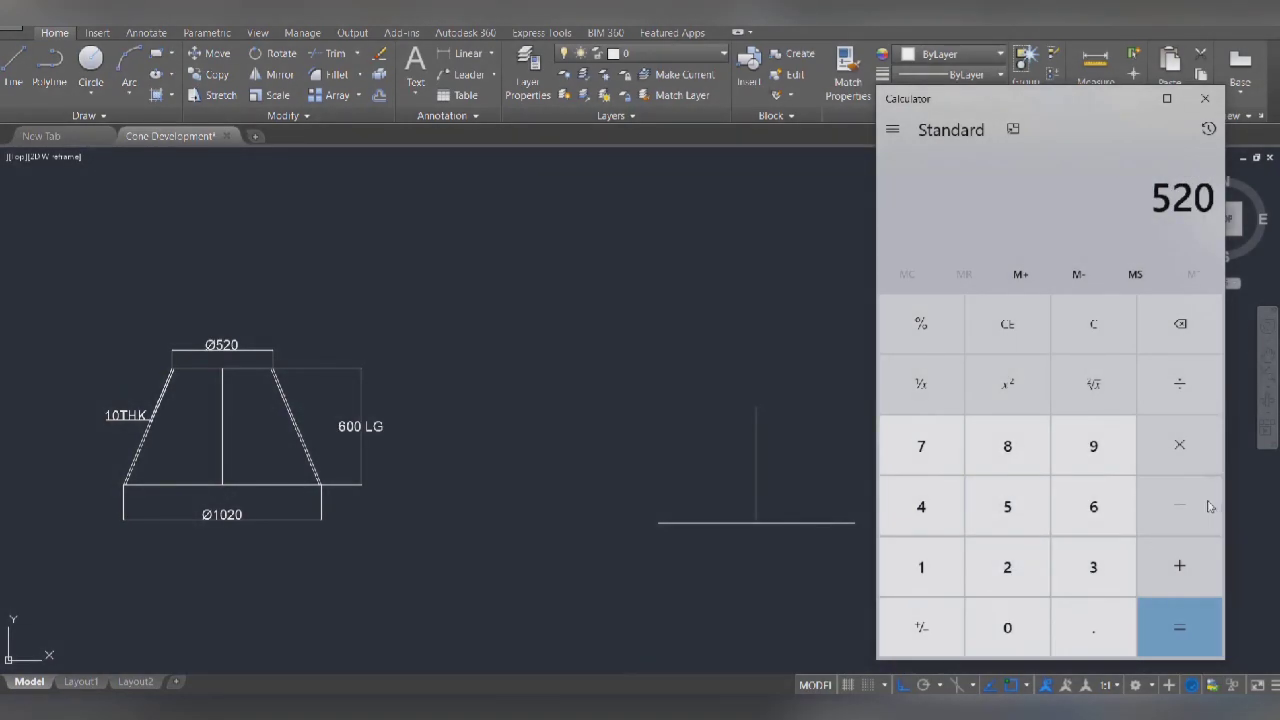
pyautogui.click(915, 570)
pyautogui.click(1007, 627)
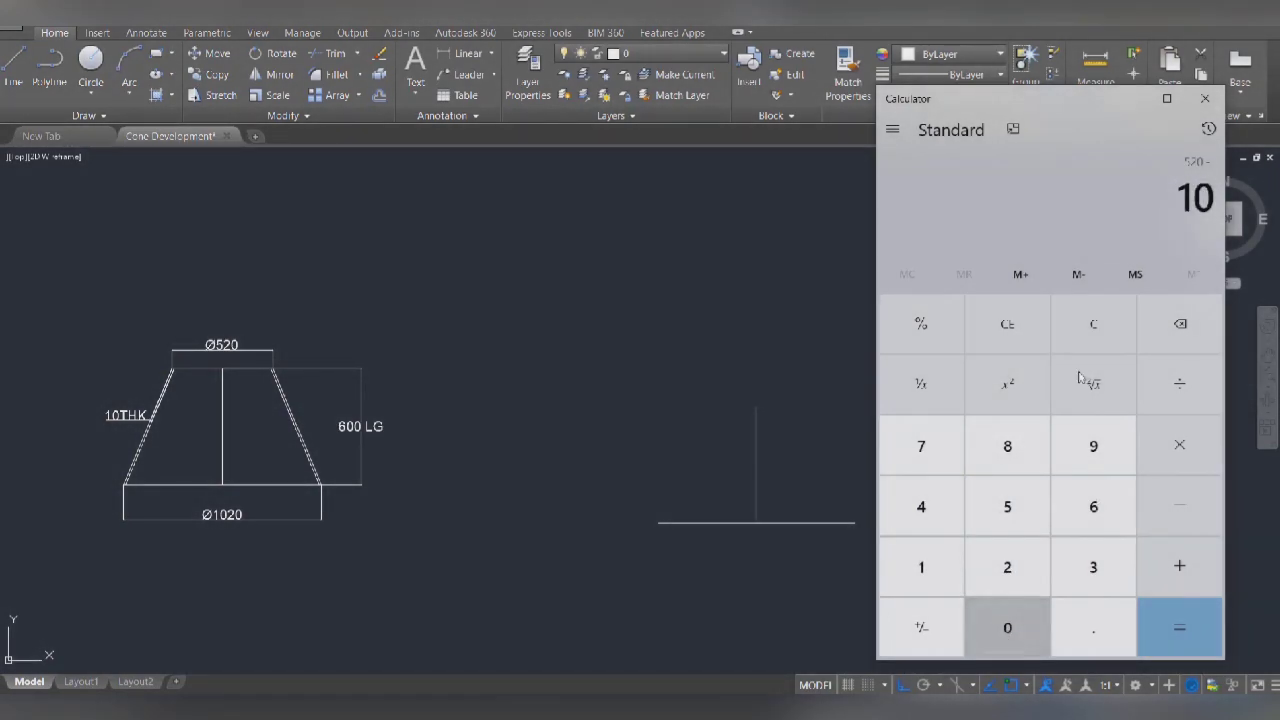
pyautogui.click(1192, 643)
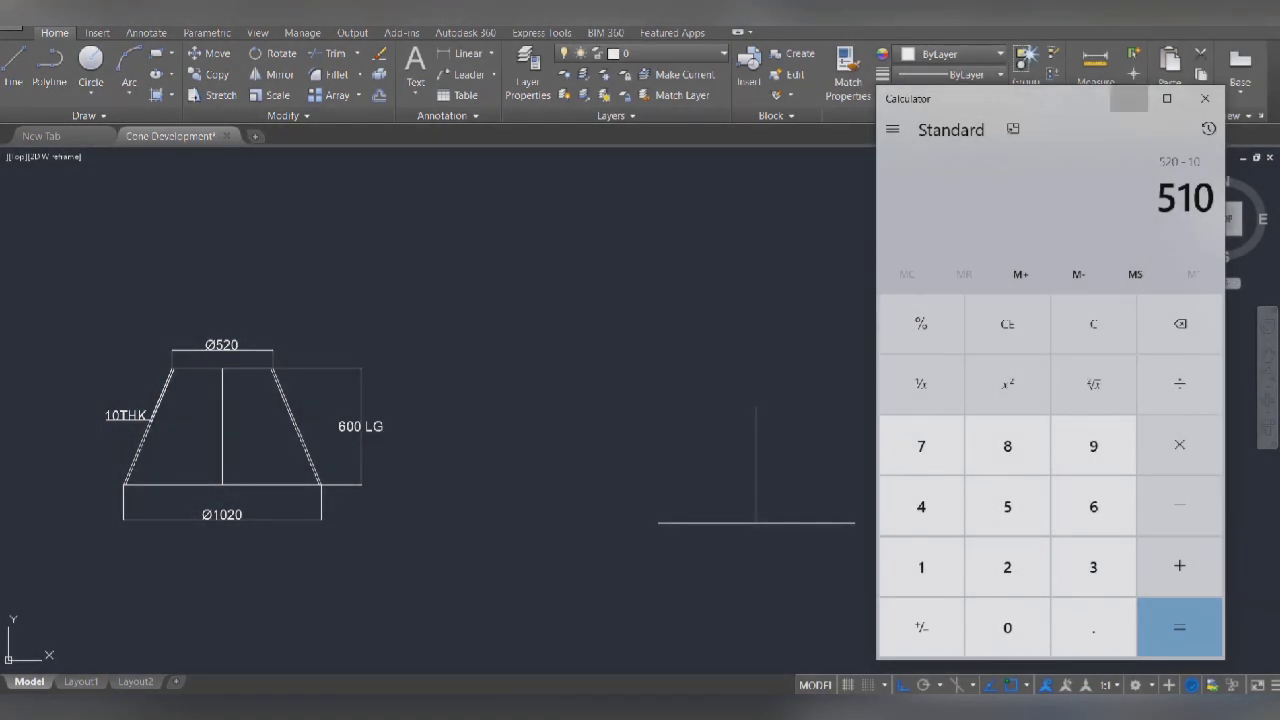
# Step: Start a line in AutoCAD, then halve 510 to get 255 in Calculator
pyautogui.click(1128, 98)
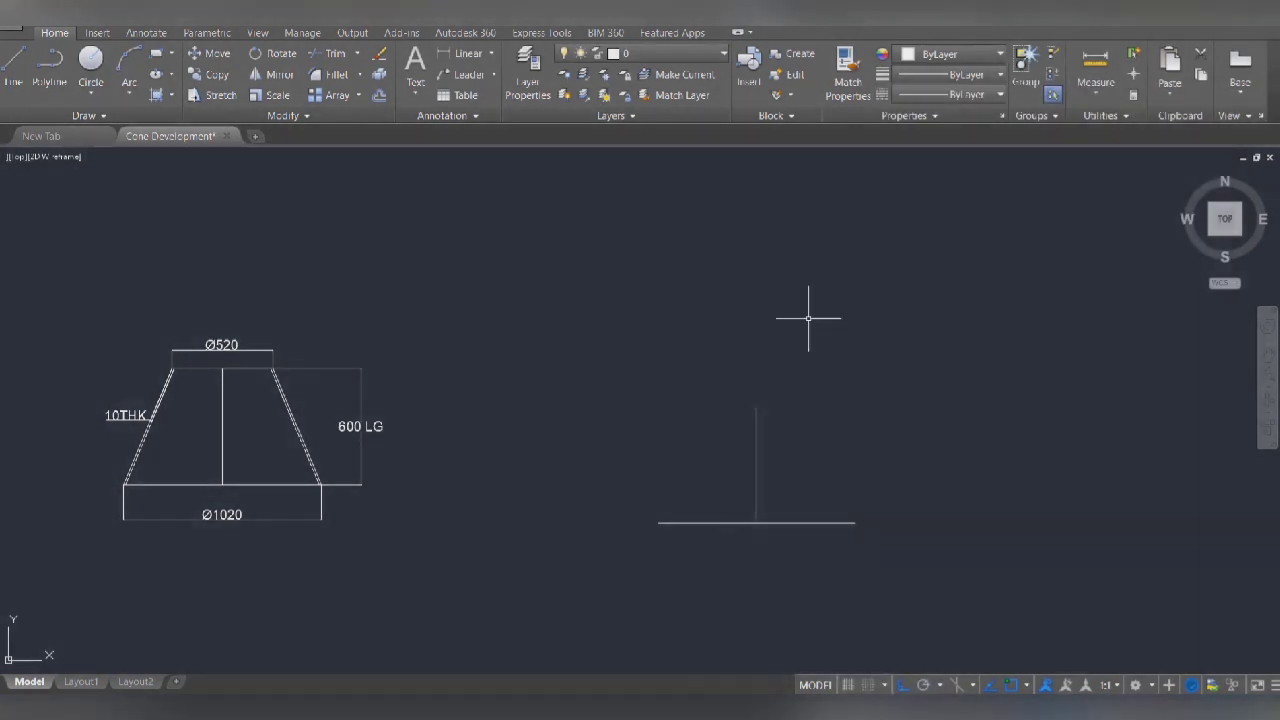
pyautogui.click(16, 76)
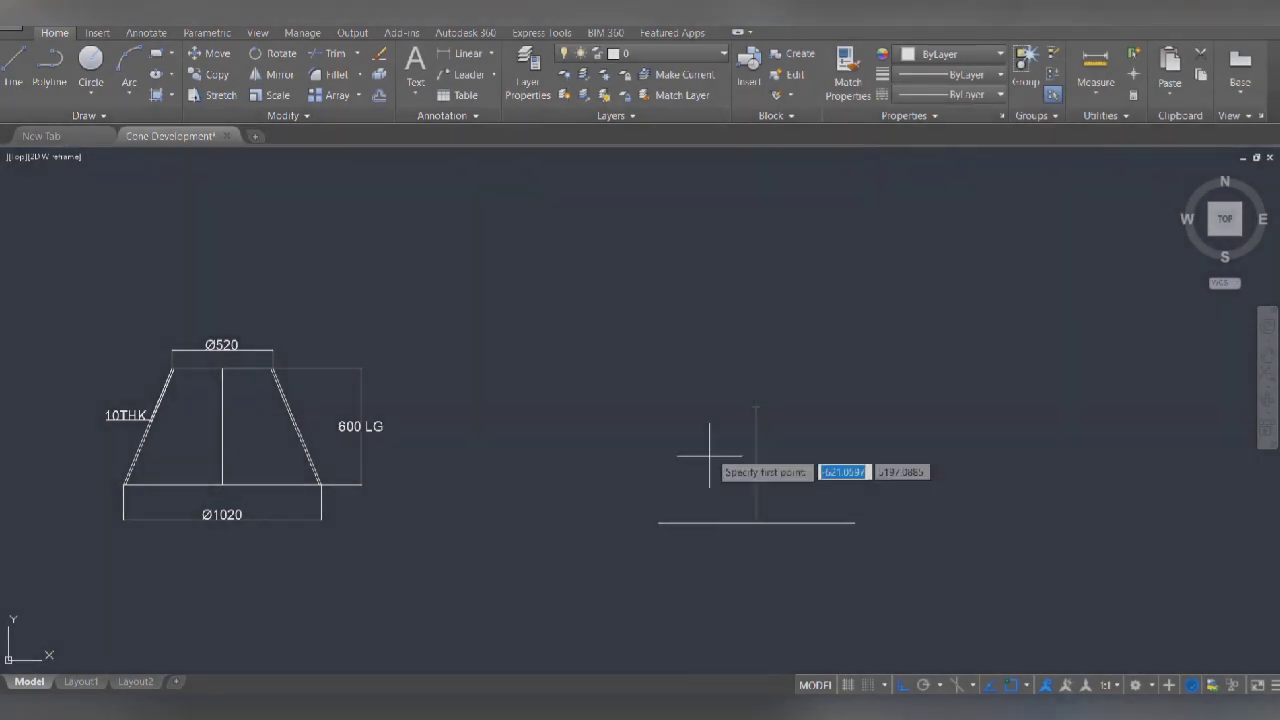
pyautogui.click(544, 712)
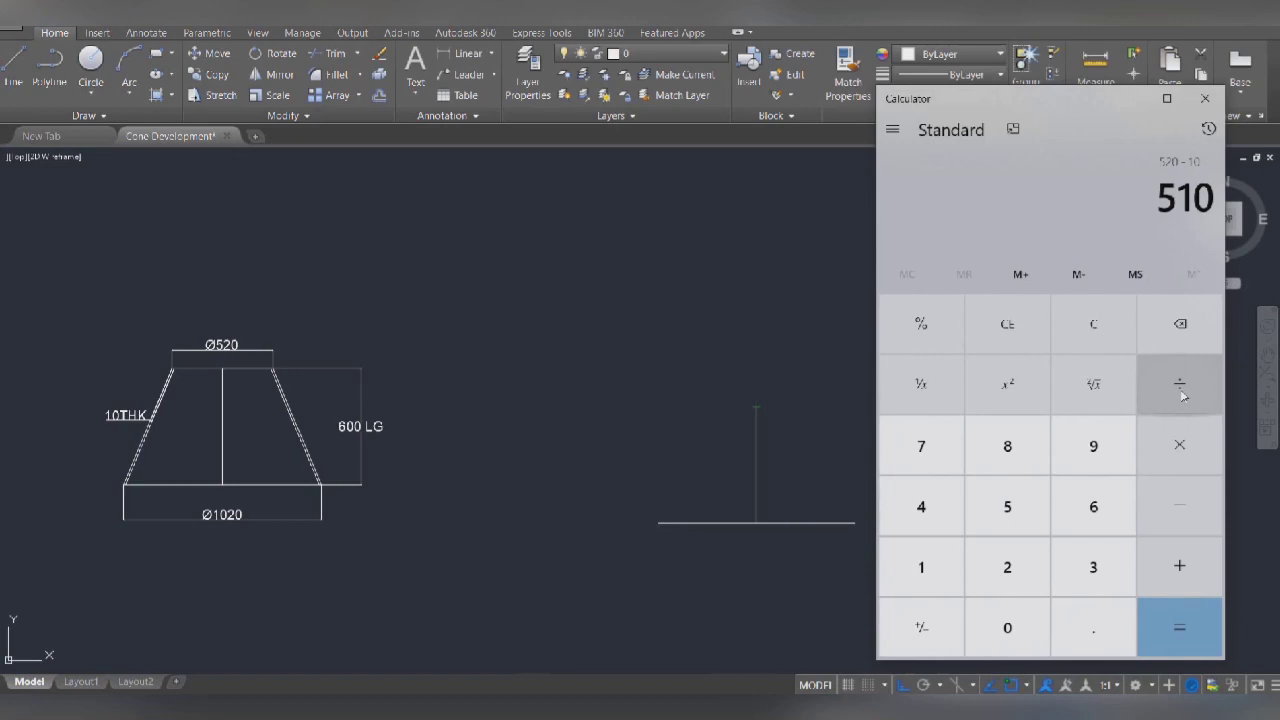
pyautogui.click(1007, 567)
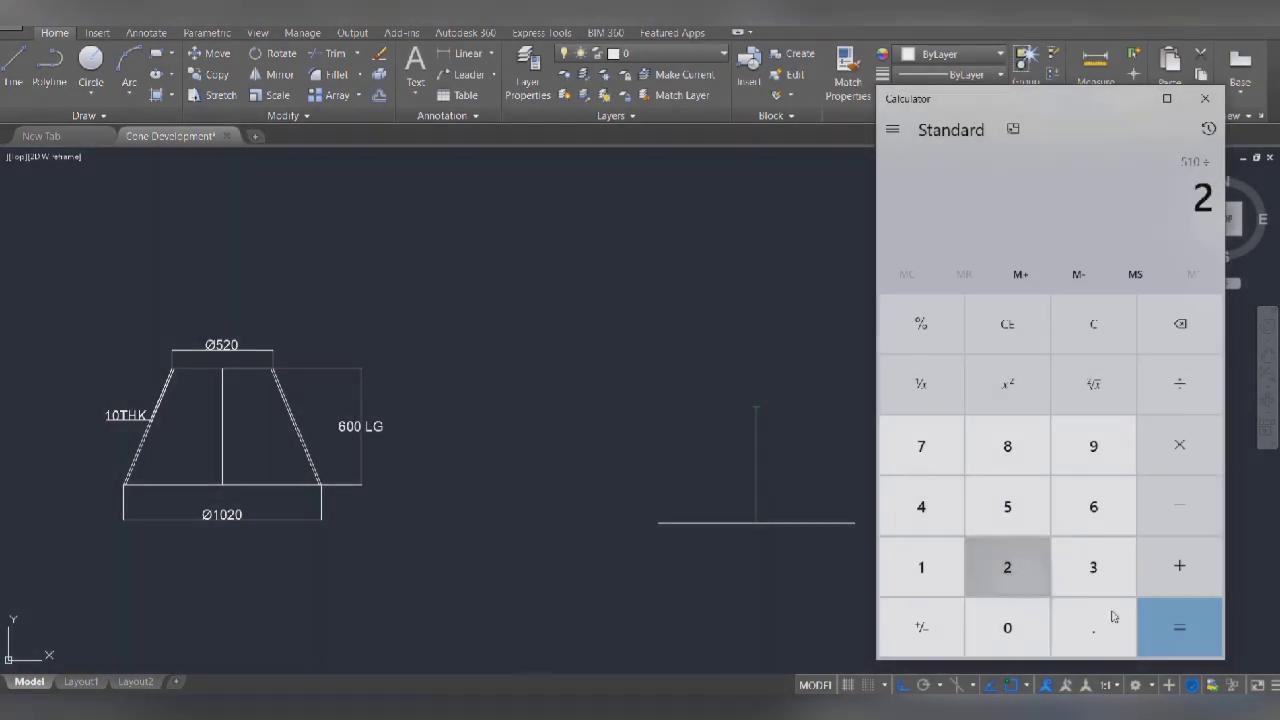
pyautogui.click(1179, 627)
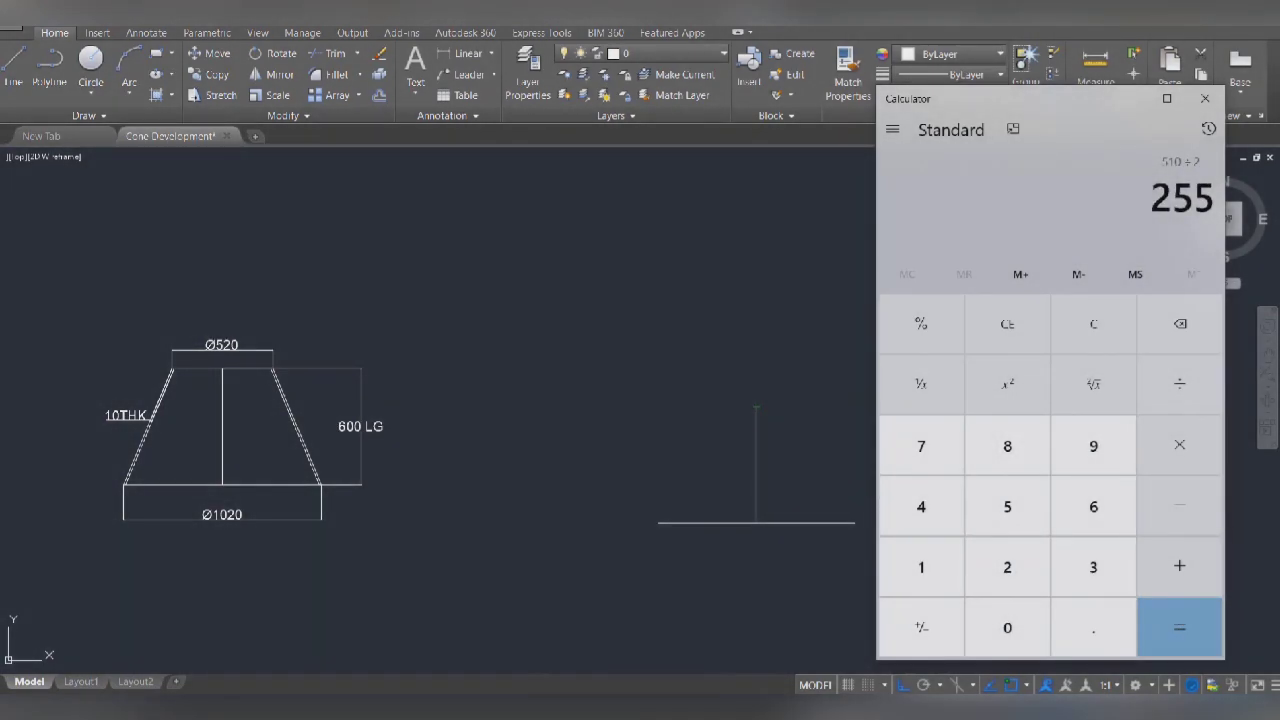
pyautogui.click(544, 712)
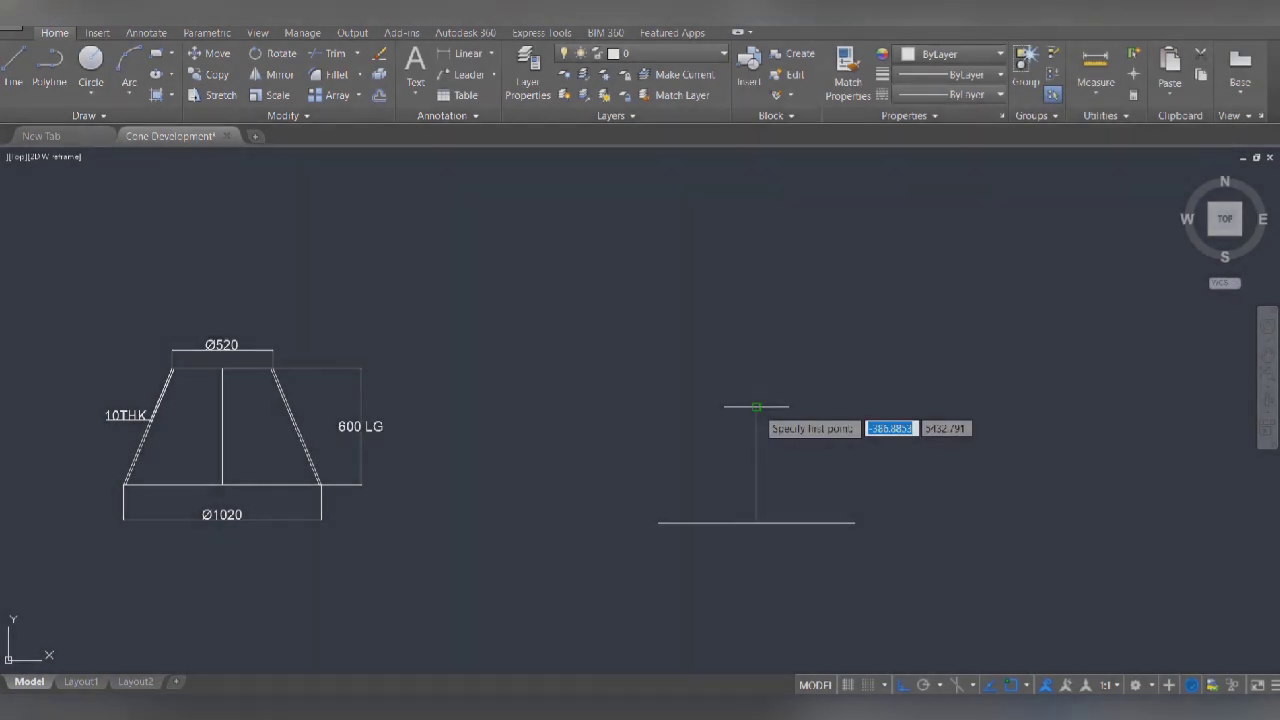
# Step: Draw a 255 top segment and the right slanted side down to the baseline's right end
pyautogui.write('255')
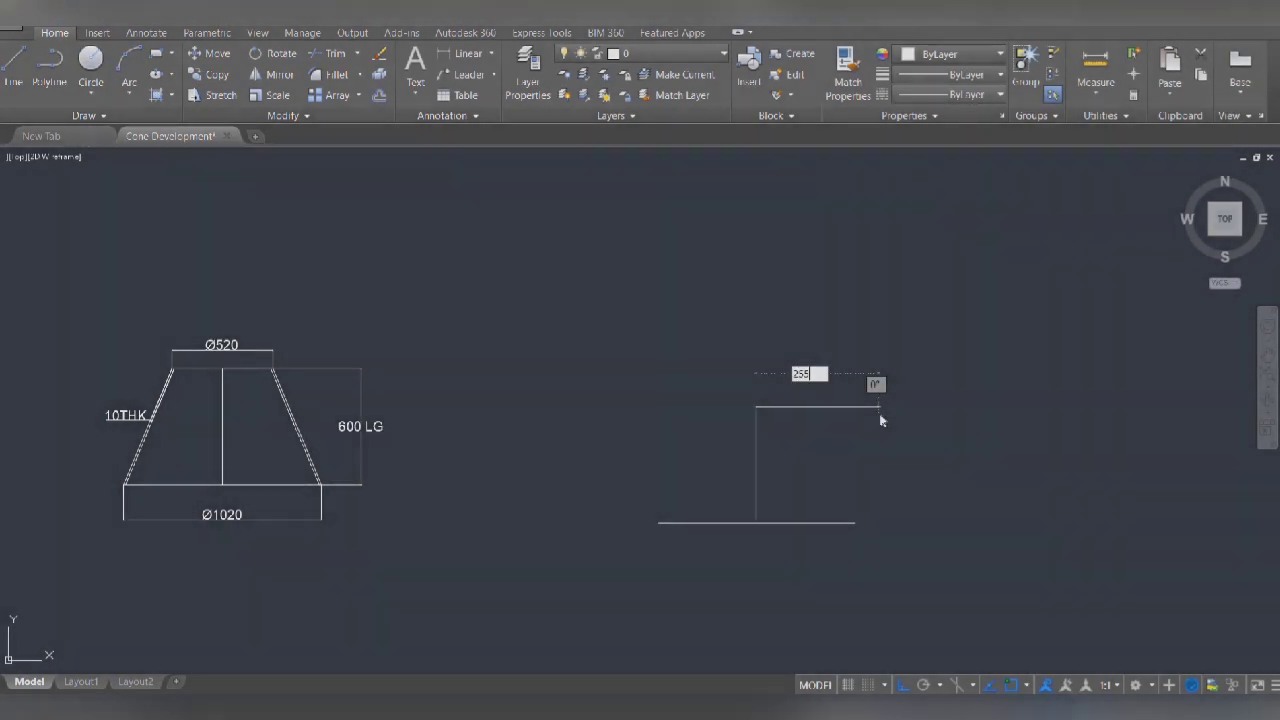
pyautogui.press('Return')
pyautogui.click(855, 522)
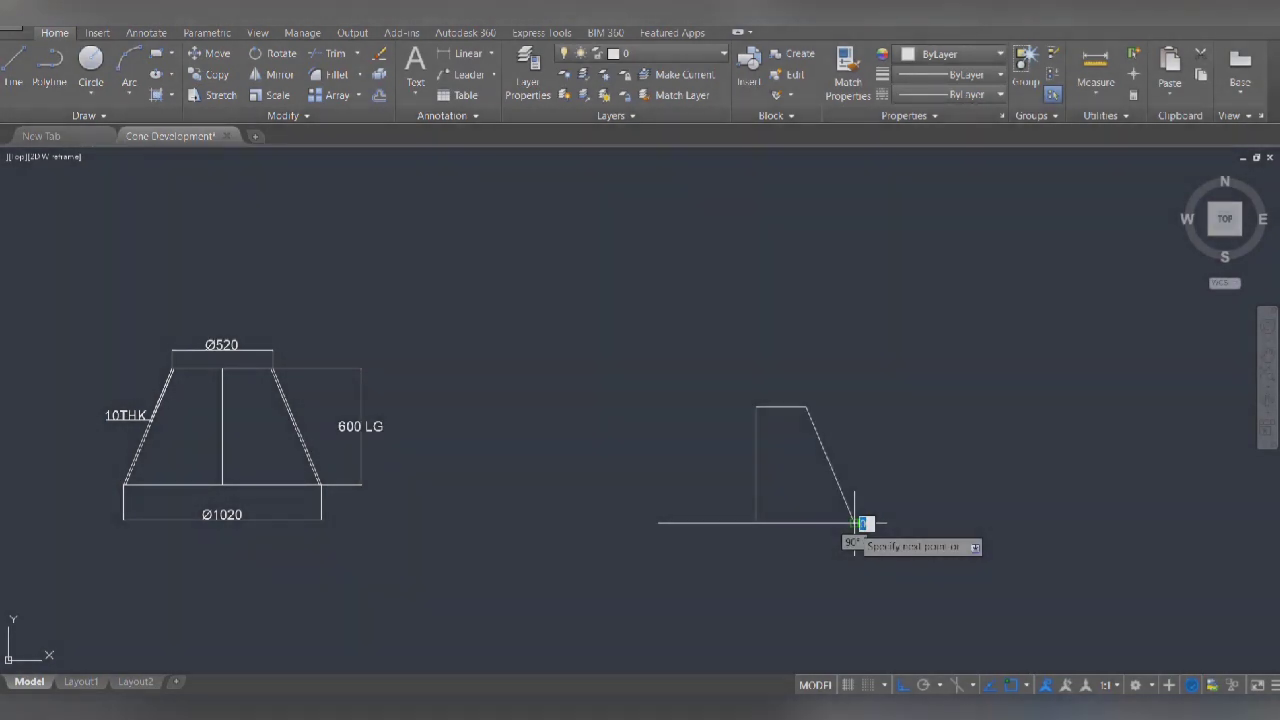
pyautogui.rightClick(855, 522)
pyautogui.click(870, 368)
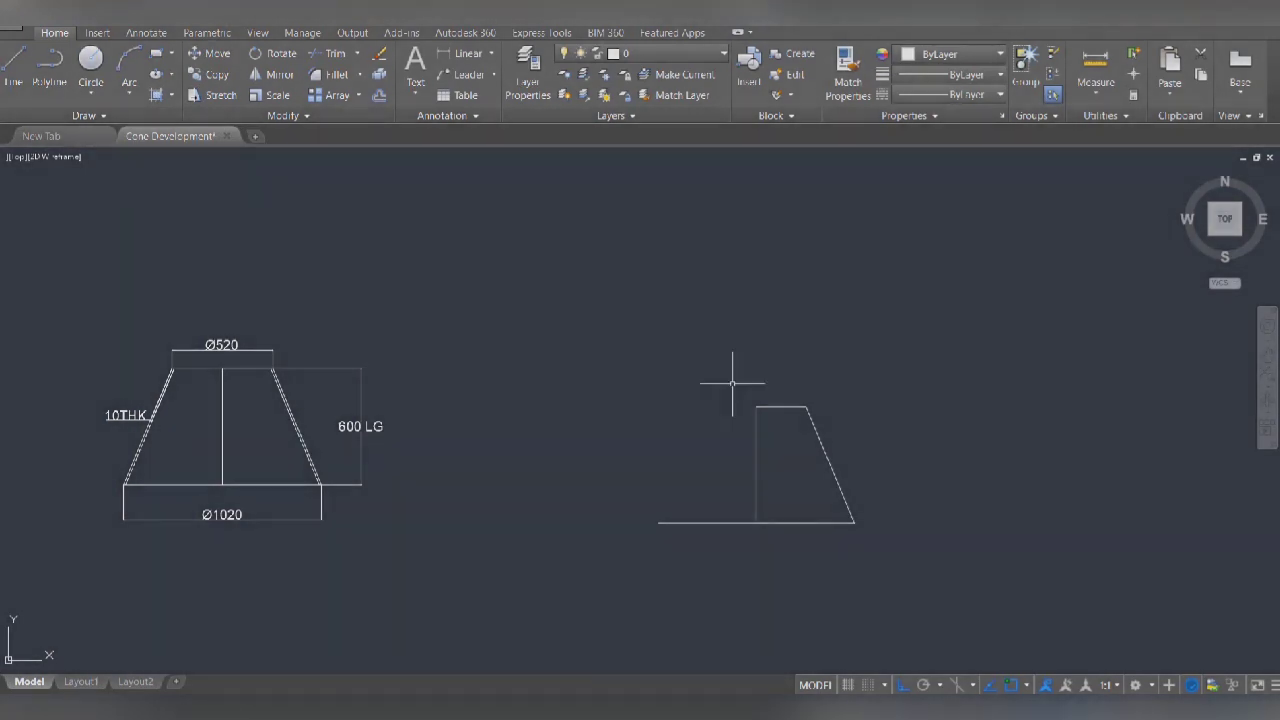
# Step: Draw the leftward 255 top segment and the left slanted side to the baseline's left end
pyautogui.press('Return')
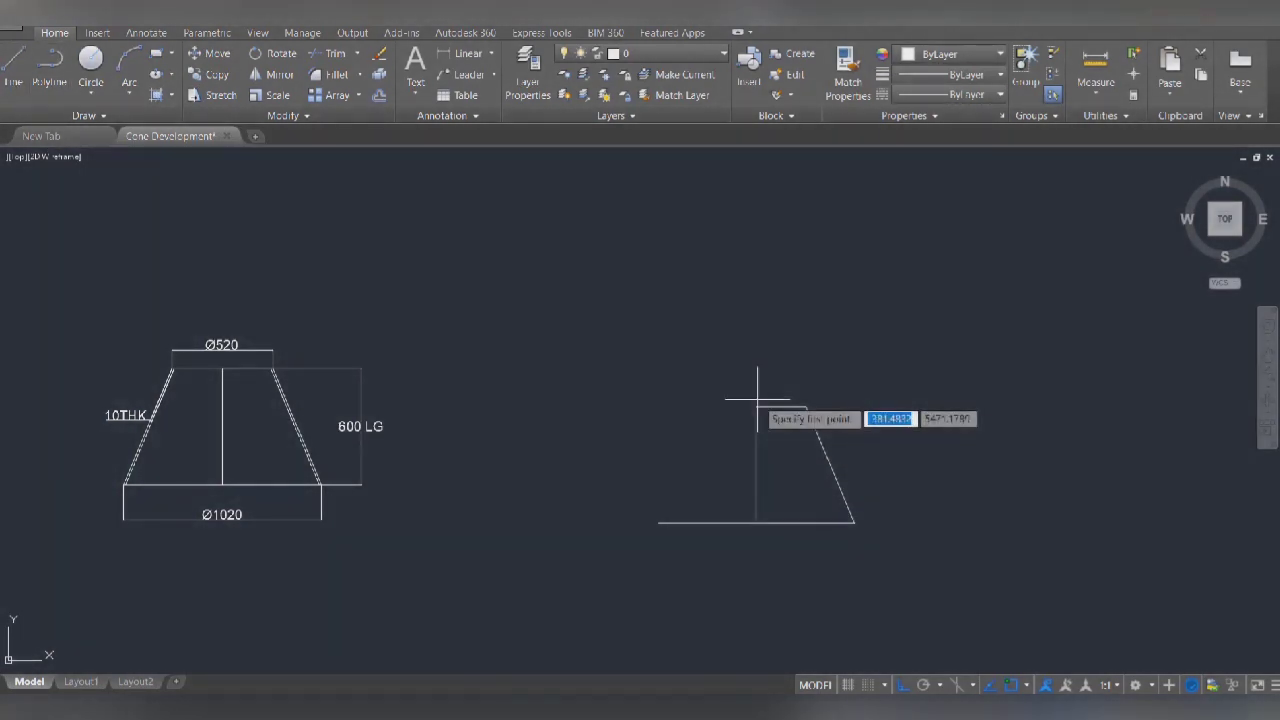
pyautogui.click(806, 407)
pyautogui.write('255')
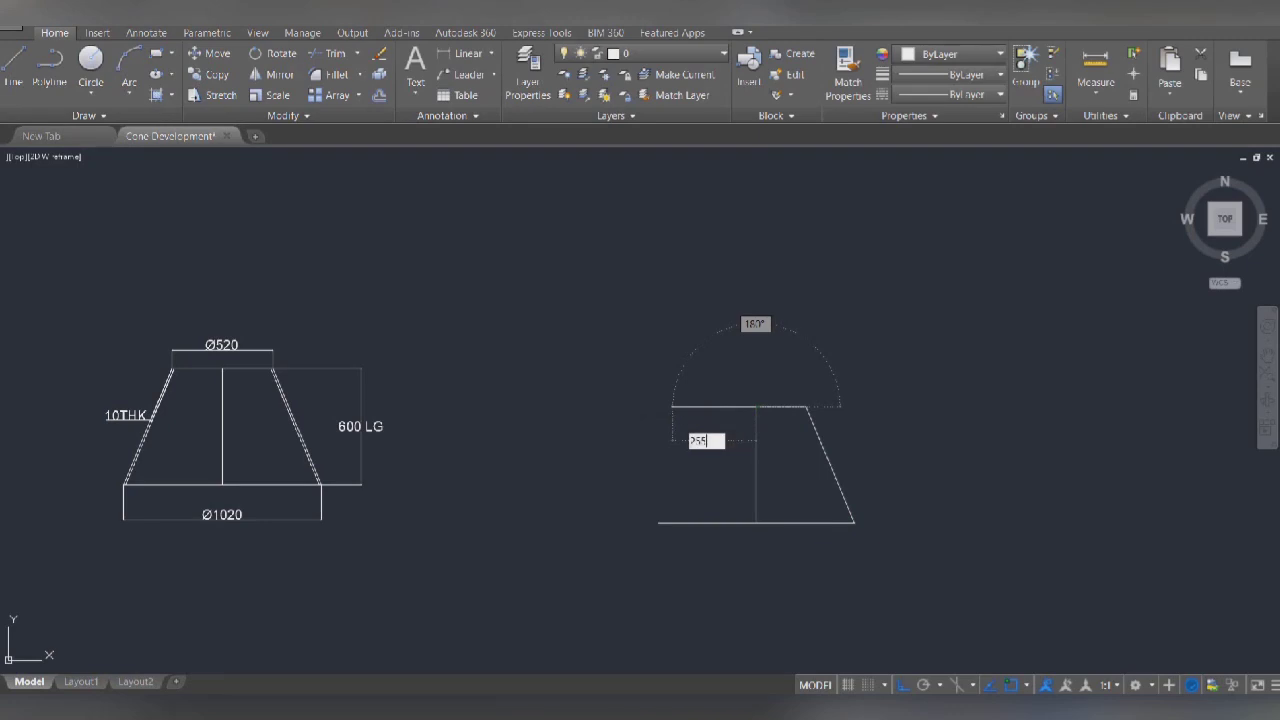
pyautogui.press('Return')
pyautogui.click(658, 522)
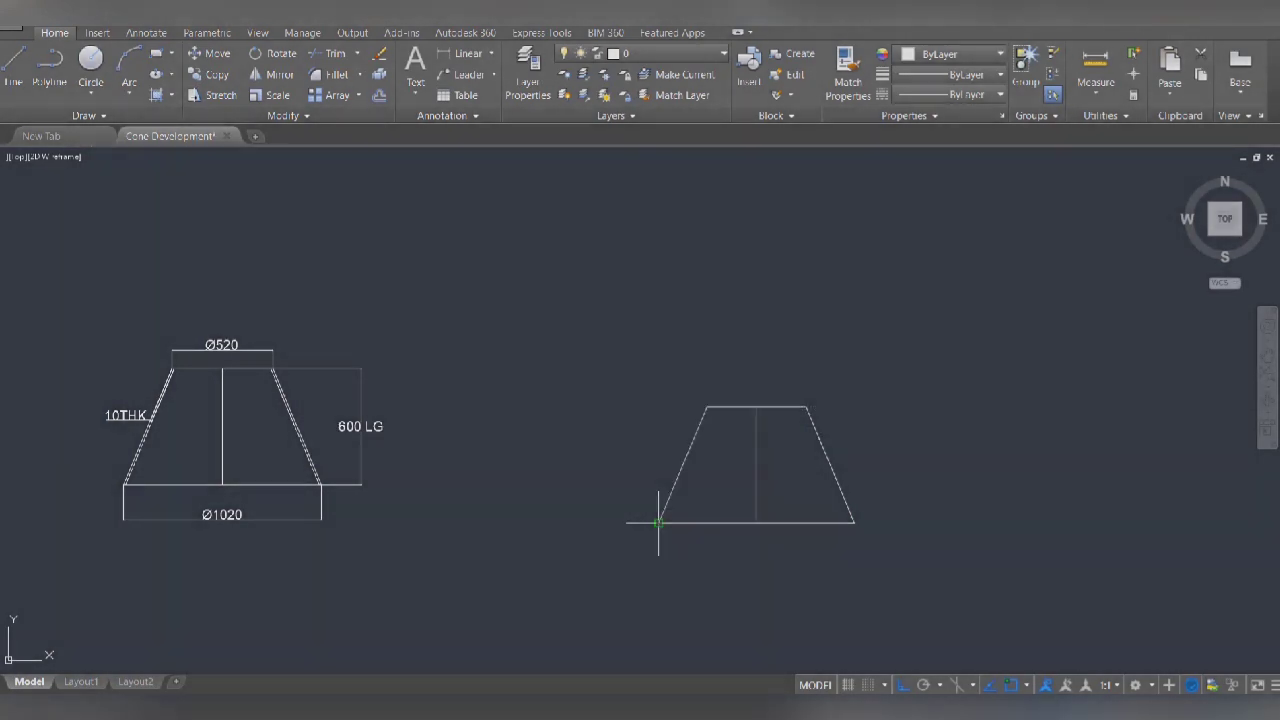
pyautogui.rightClick(658, 522)
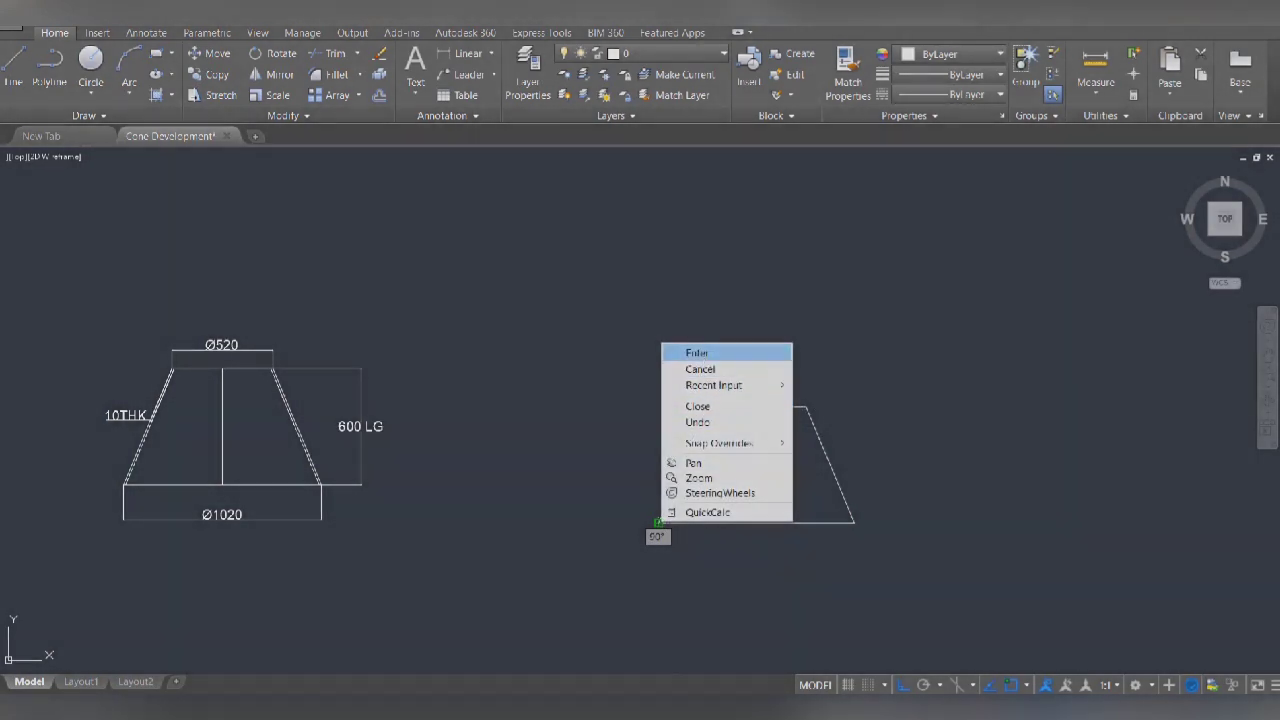
pyautogui.click(697, 353)
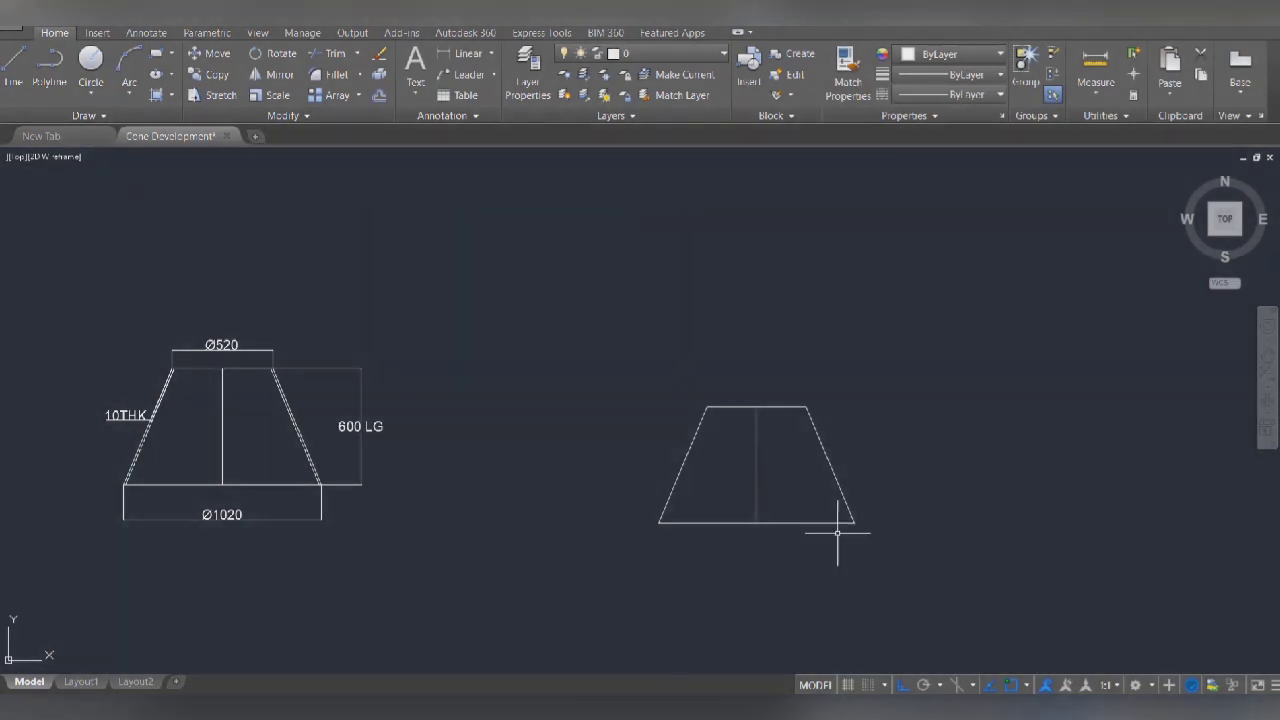
# Step: Draw a vertical axis line up from the top centre, well above the cone
pyautogui.click(20, 84)
pyautogui.click(706, 406)
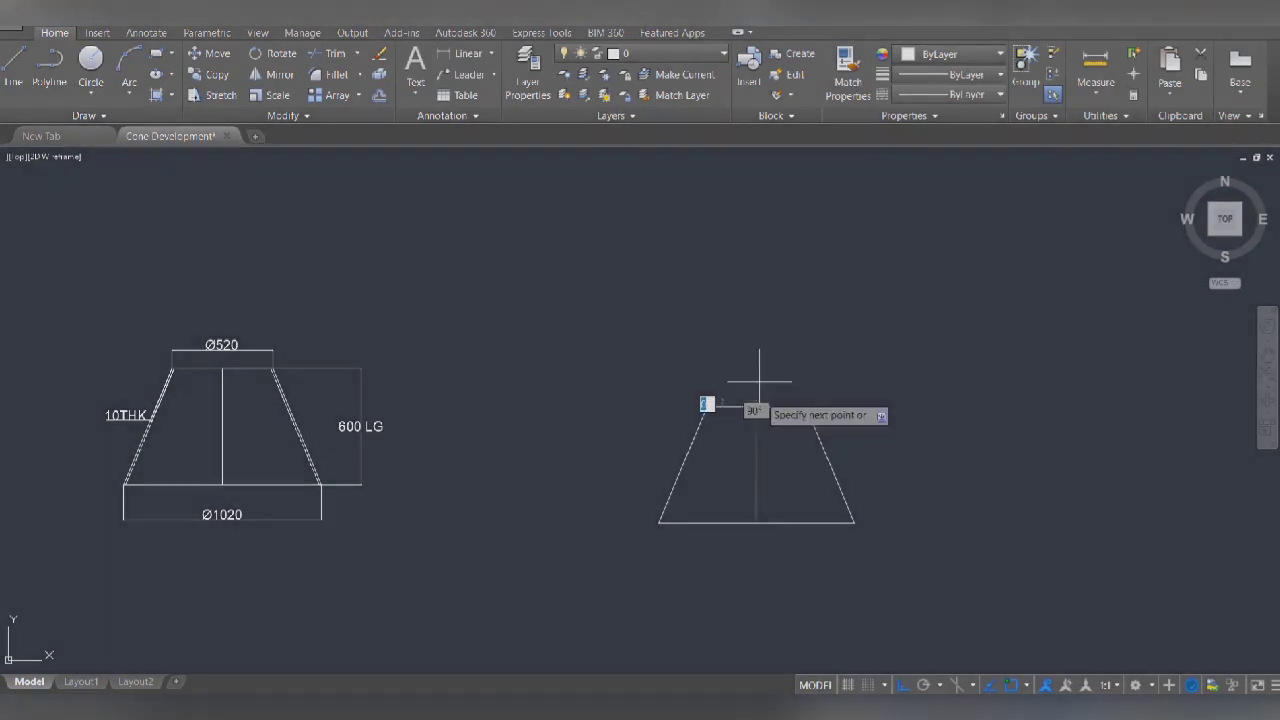
pyautogui.rightClick(760, 238)
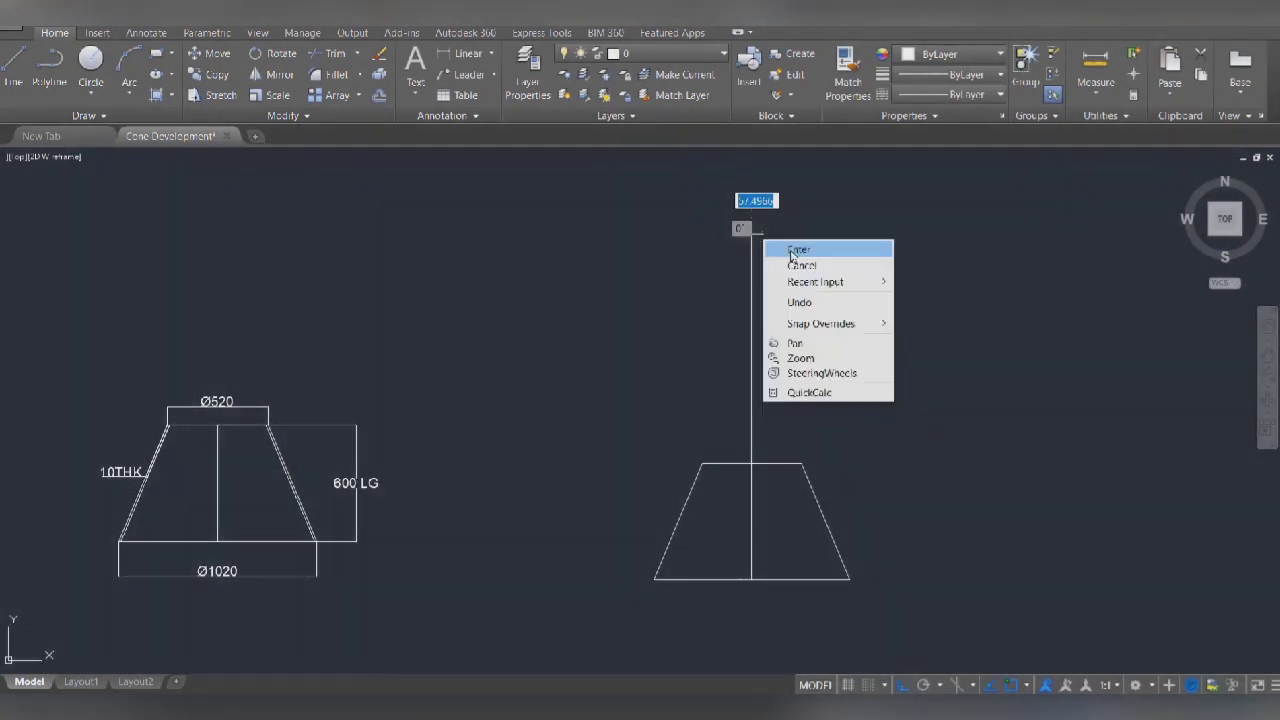
pyautogui.click(797, 250)
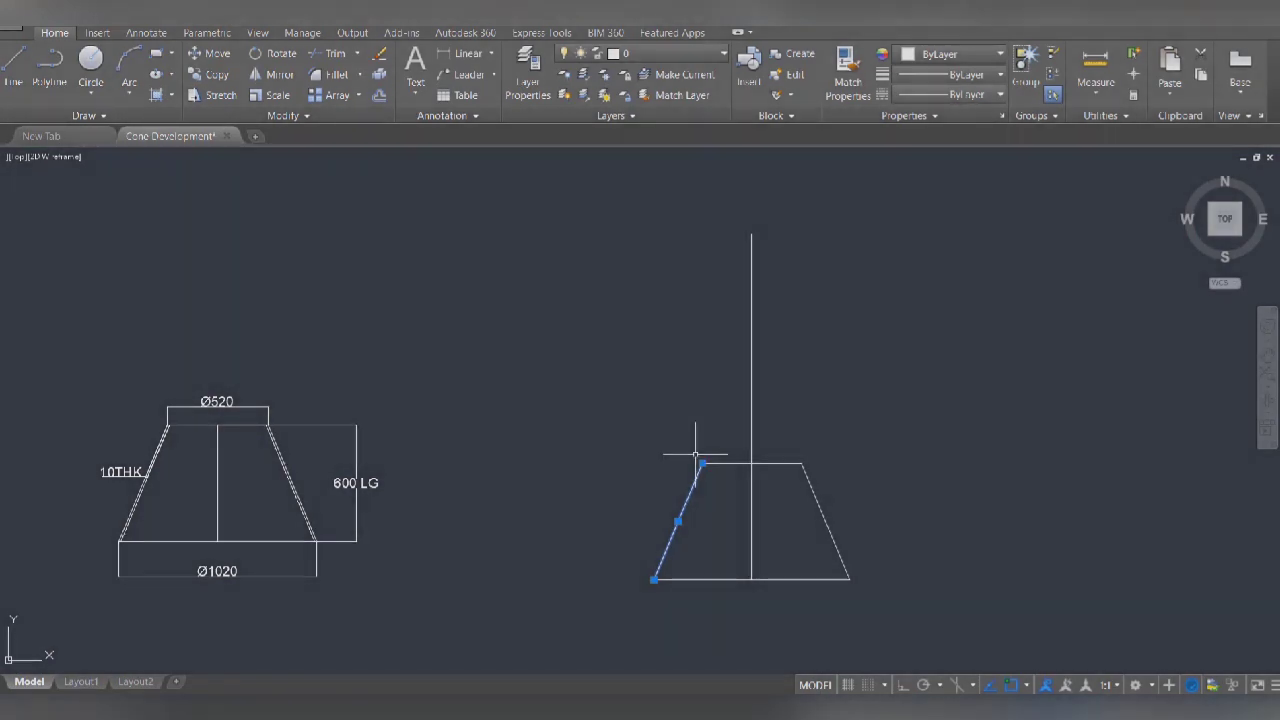
# Step: Stretch the left slanted side's top endpoint up to meet the axis line
pyautogui.click(702, 464)
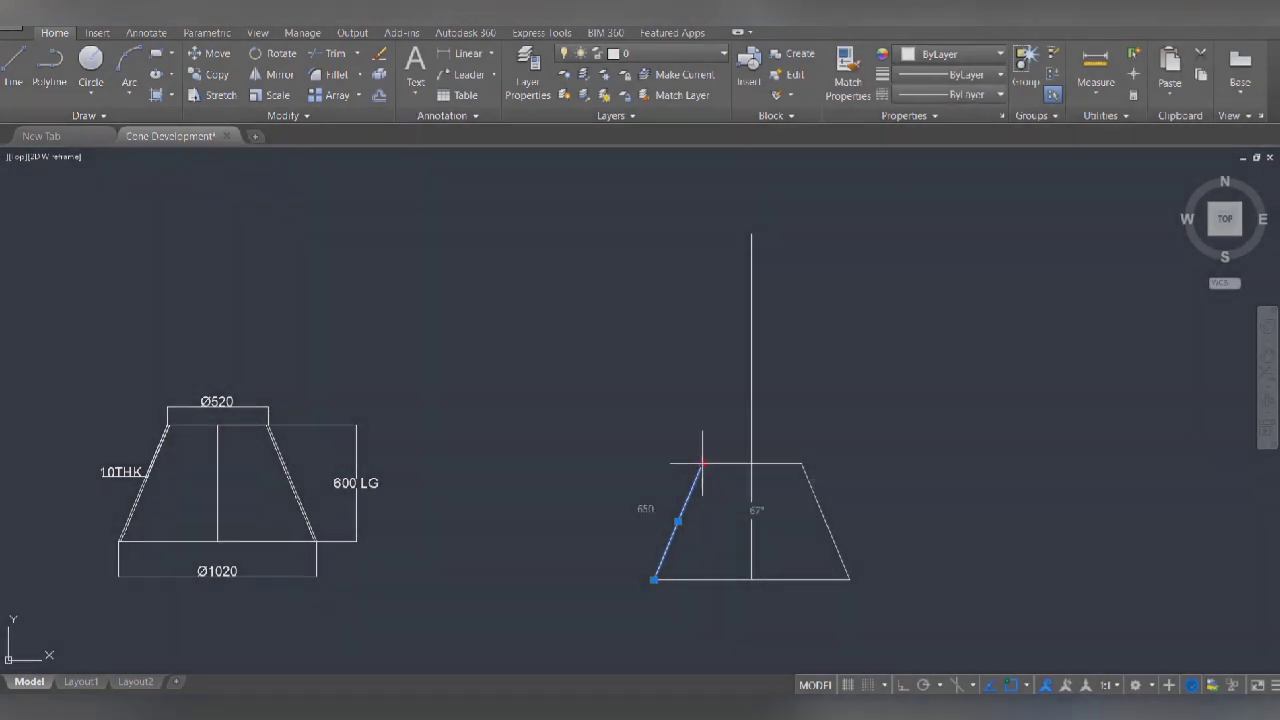
pyautogui.click(765, 316)
pyautogui.rightClick(766, 315)
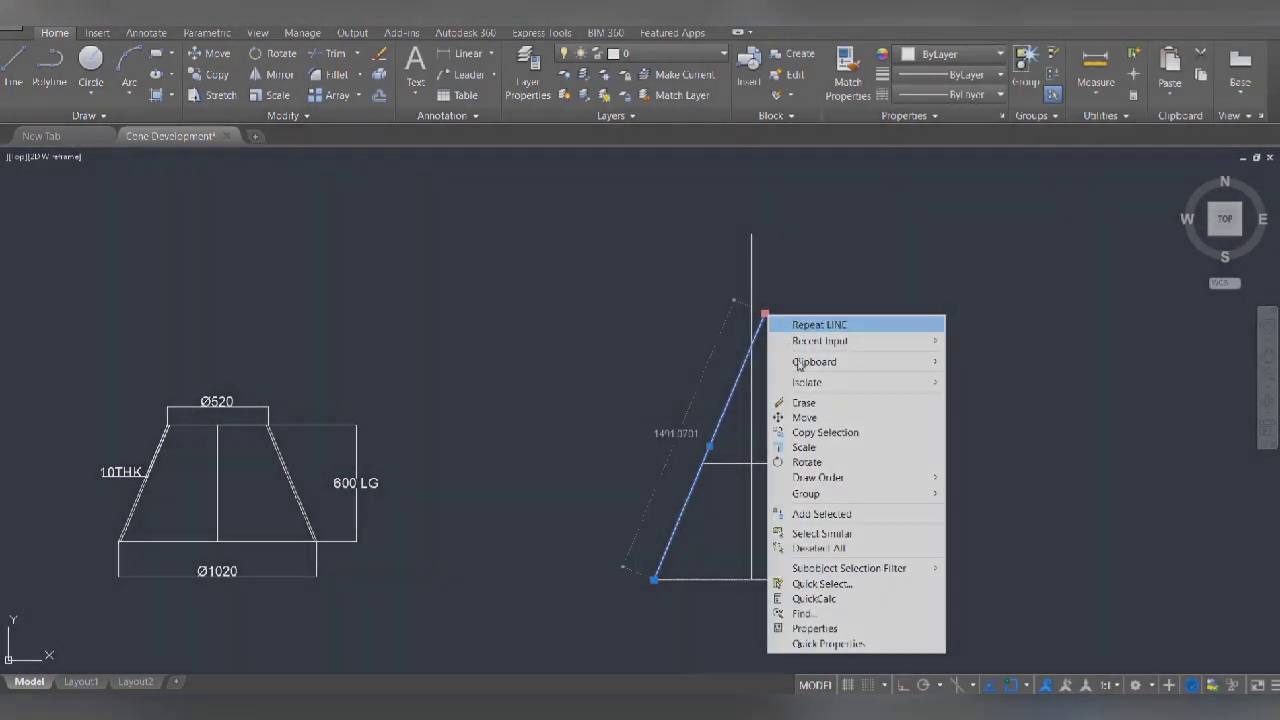
pyautogui.click(805, 285)
pyautogui.press('Escape')
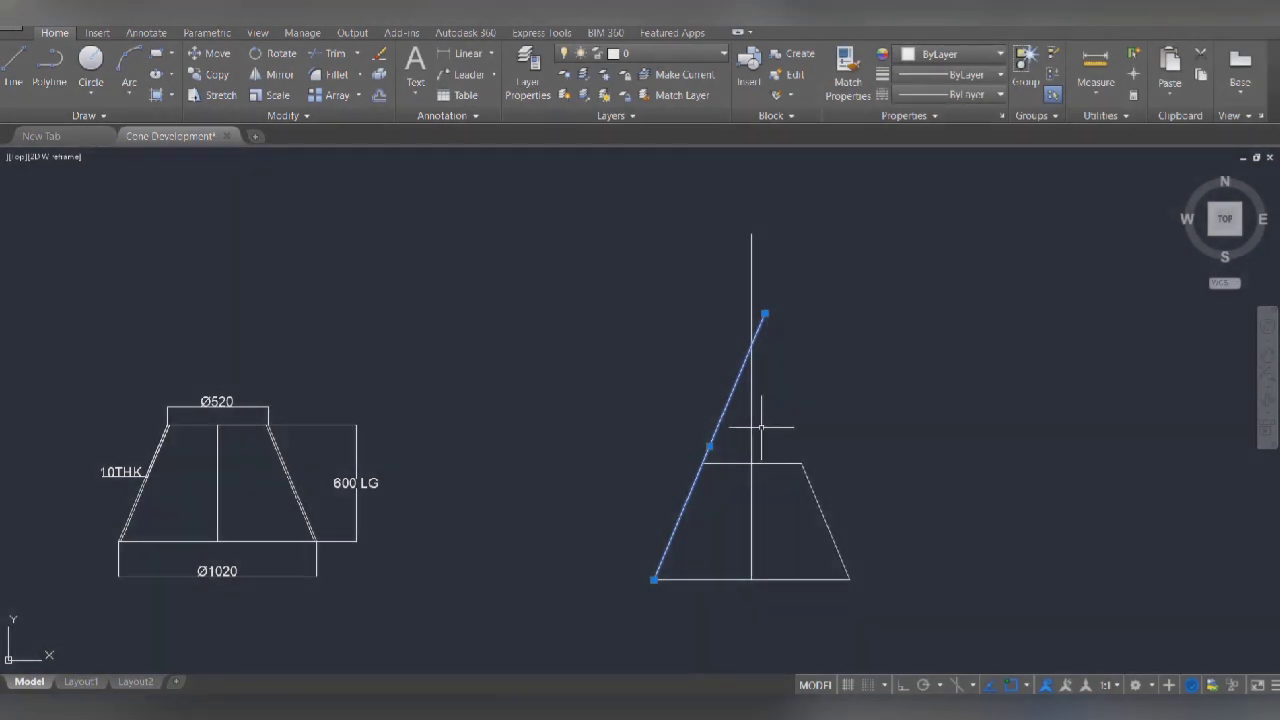
# Step: Try a linear dimension from apex to bottom-left corner, then cancel it
pyautogui.click(460, 53)
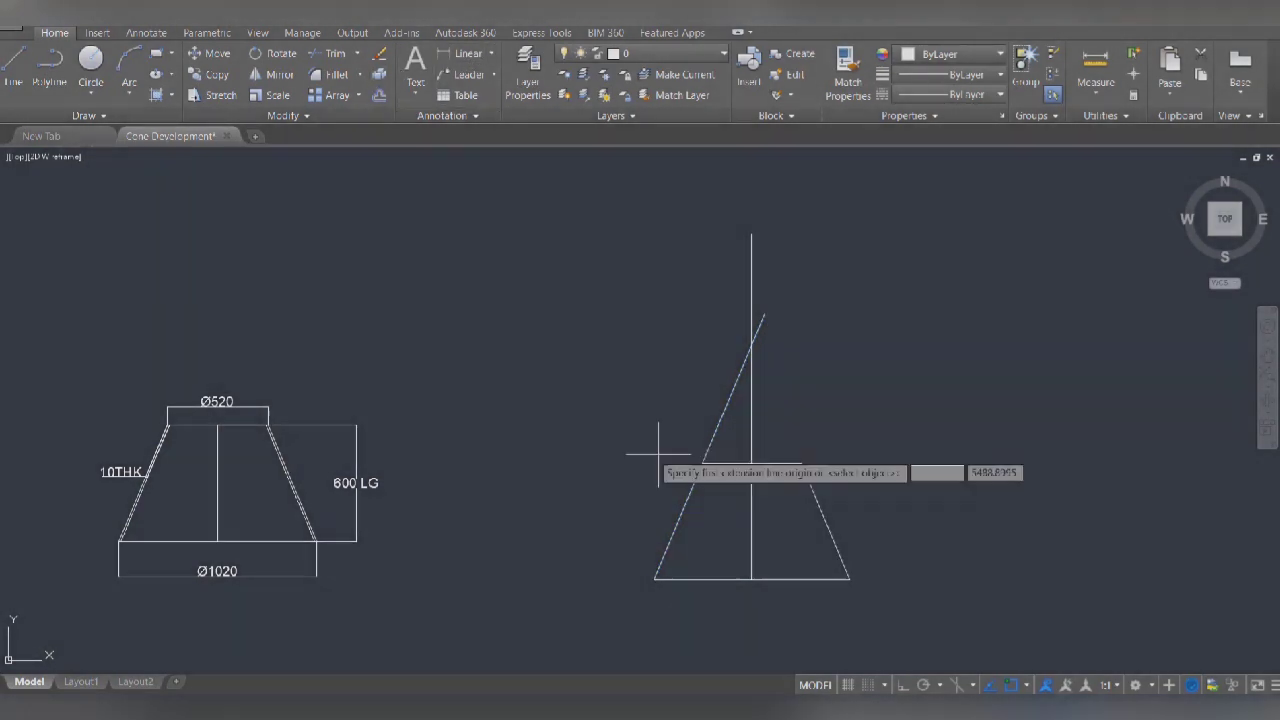
pyautogui.click(751, 344)
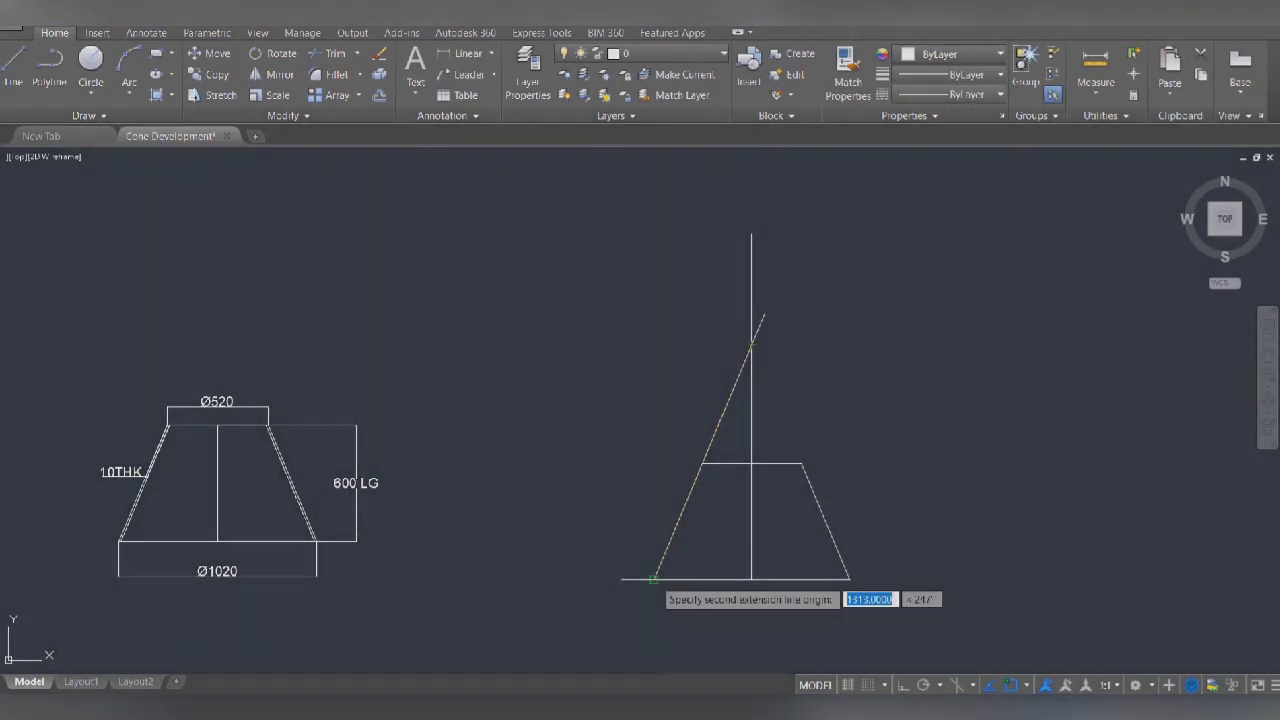
pyautogui.click(655, 578)
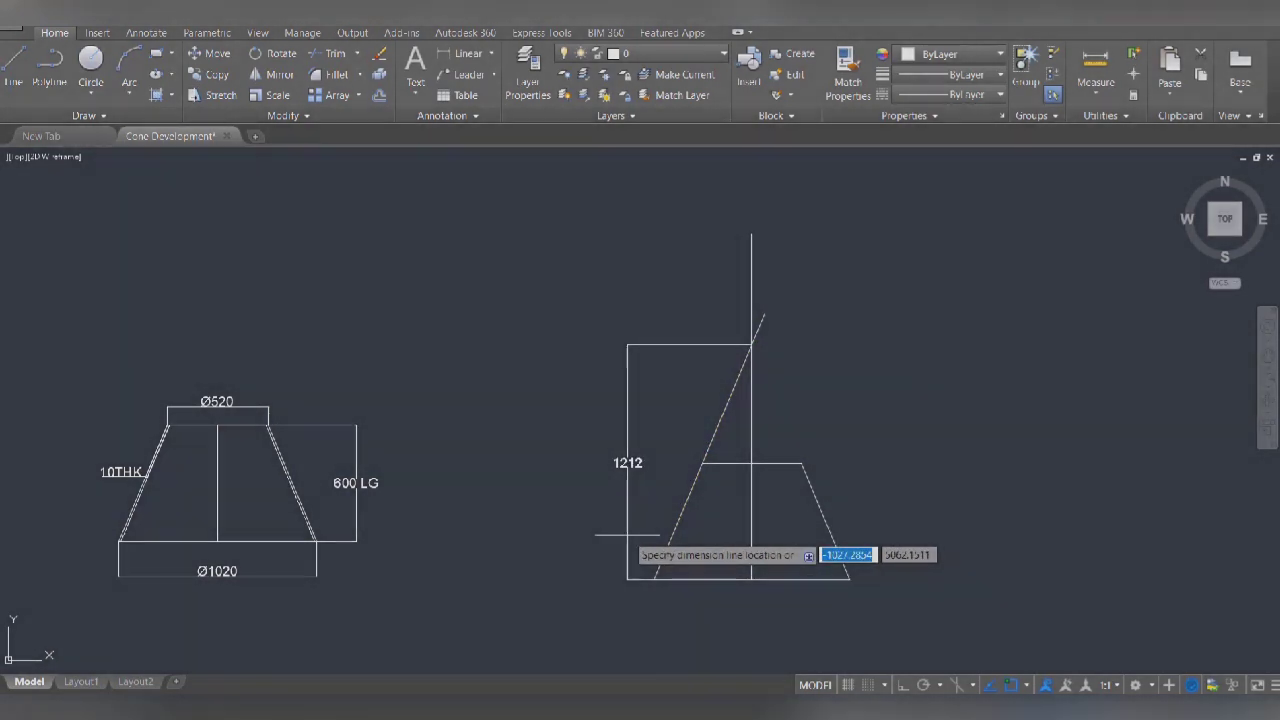
pyautogui.rightClick(625, 537)
pyautogui.click(637, 298)
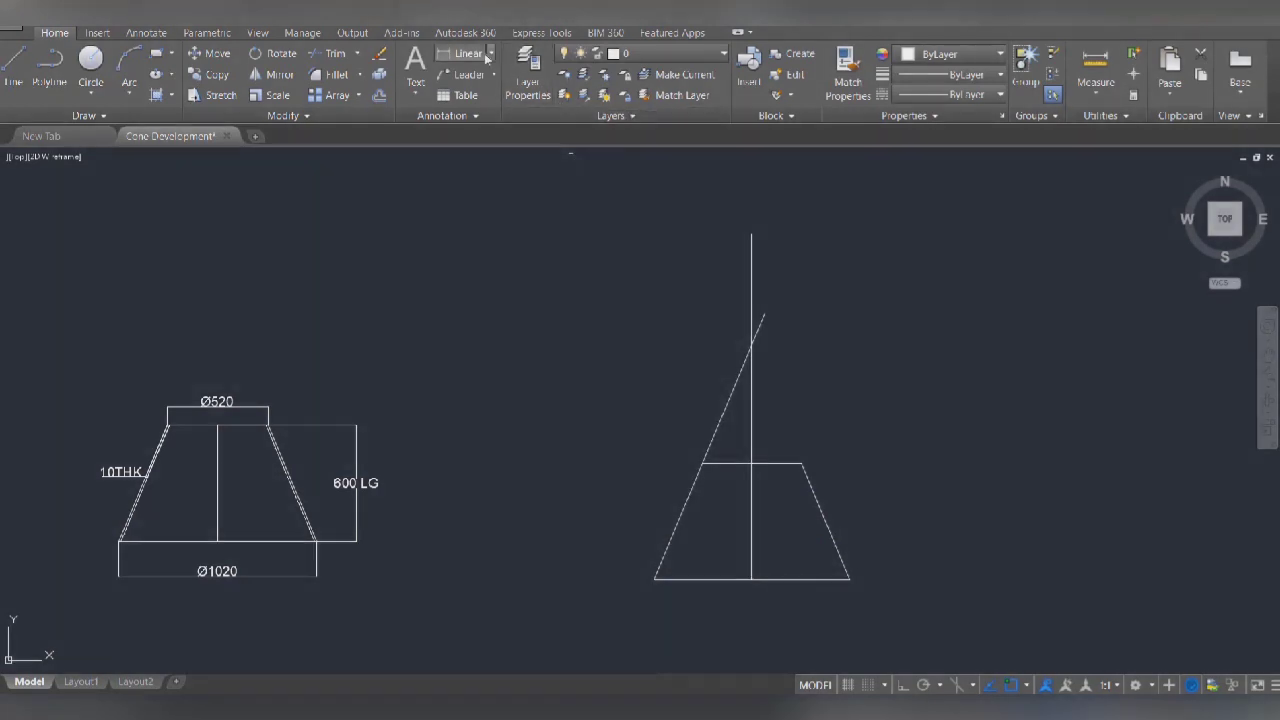
# Step: Add an aligned 1313 dimension along the extended left slant from apex to bottom-left corner
pyautogui.click(491, 53)
pyautogui.click(470, 90)
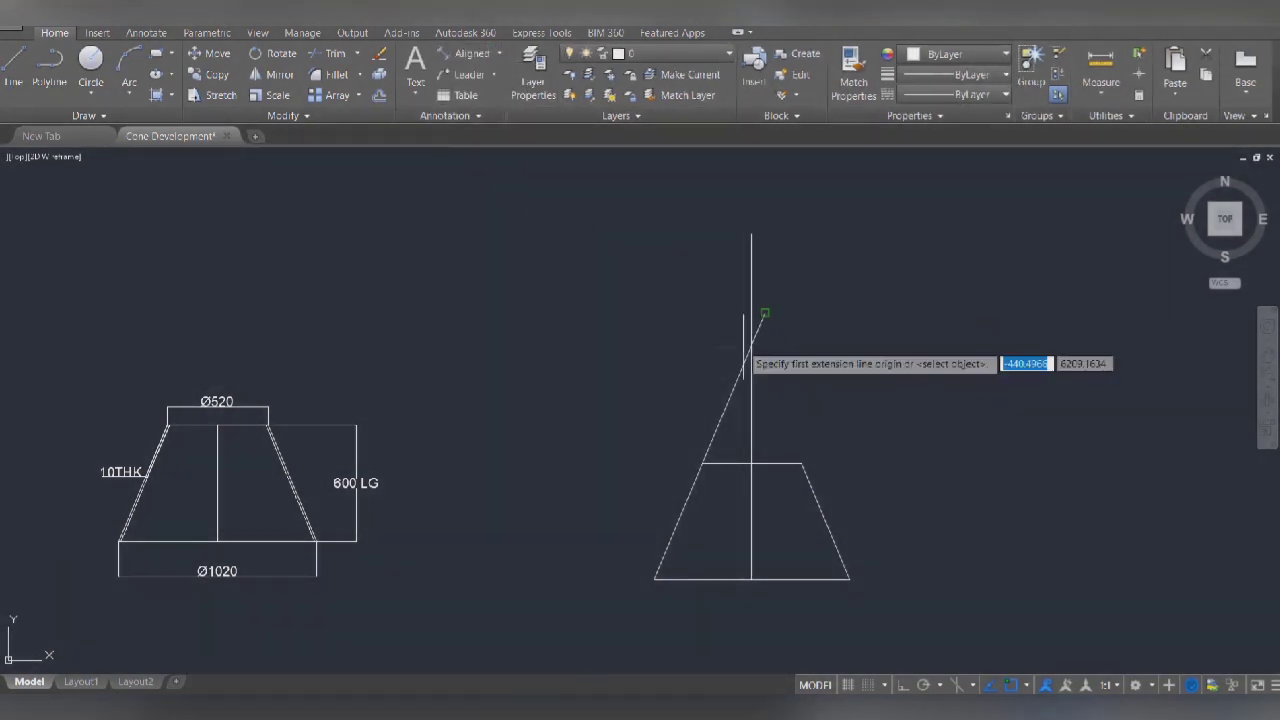
pyautogui.click(752, 342)
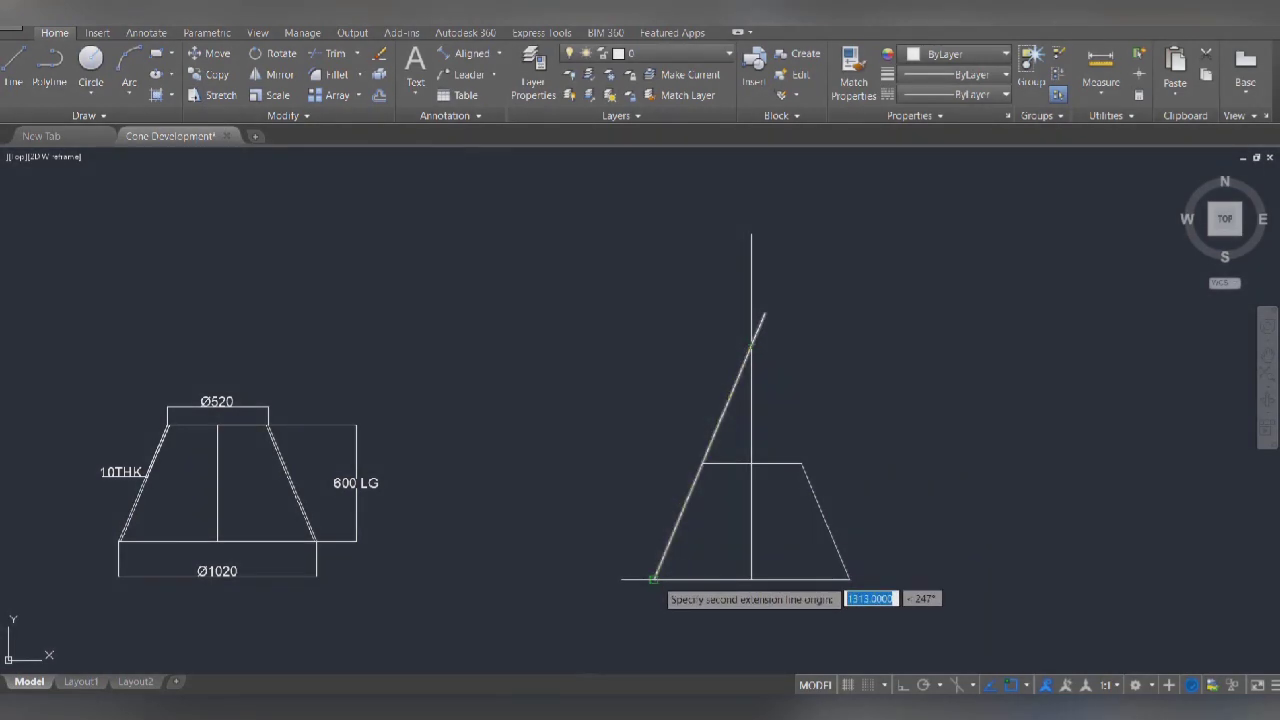
pyautogui.click(655, 578)
pyautogui.click(605, 546)
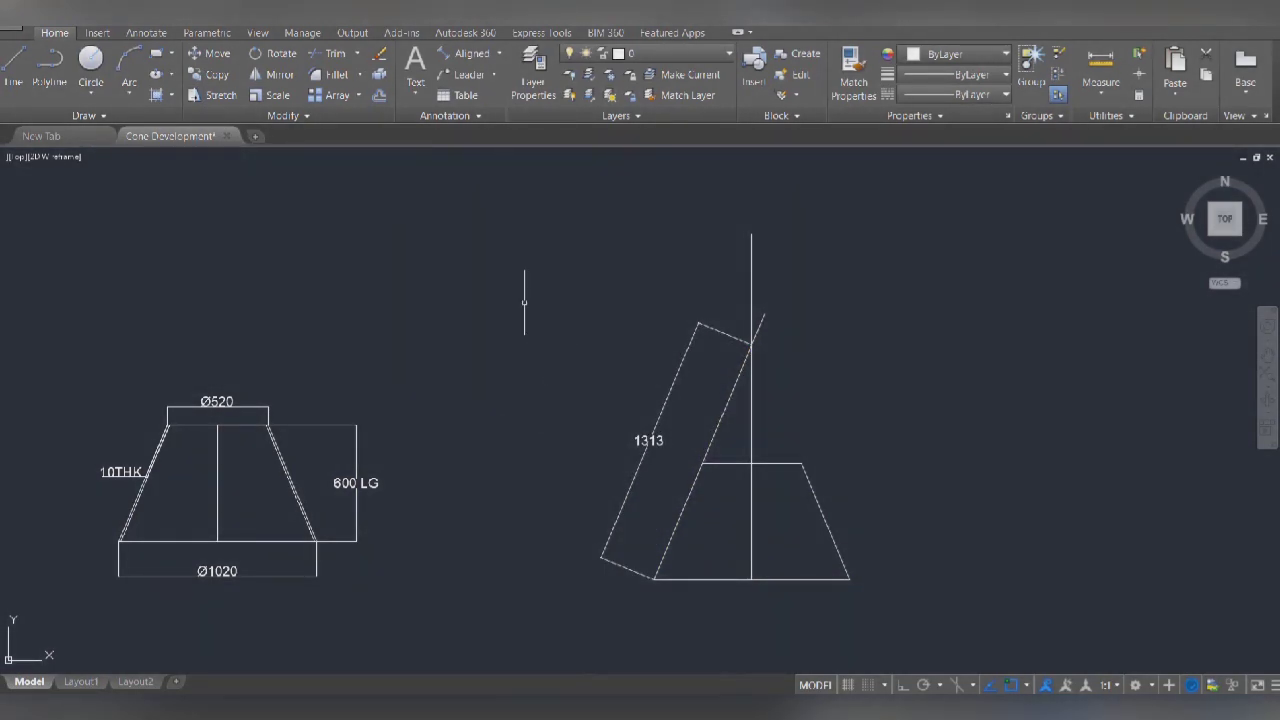
# Step: Dimension the bottom from the axis to the right corner as 505, placed below the cone
pyautogui.click(480, 54)
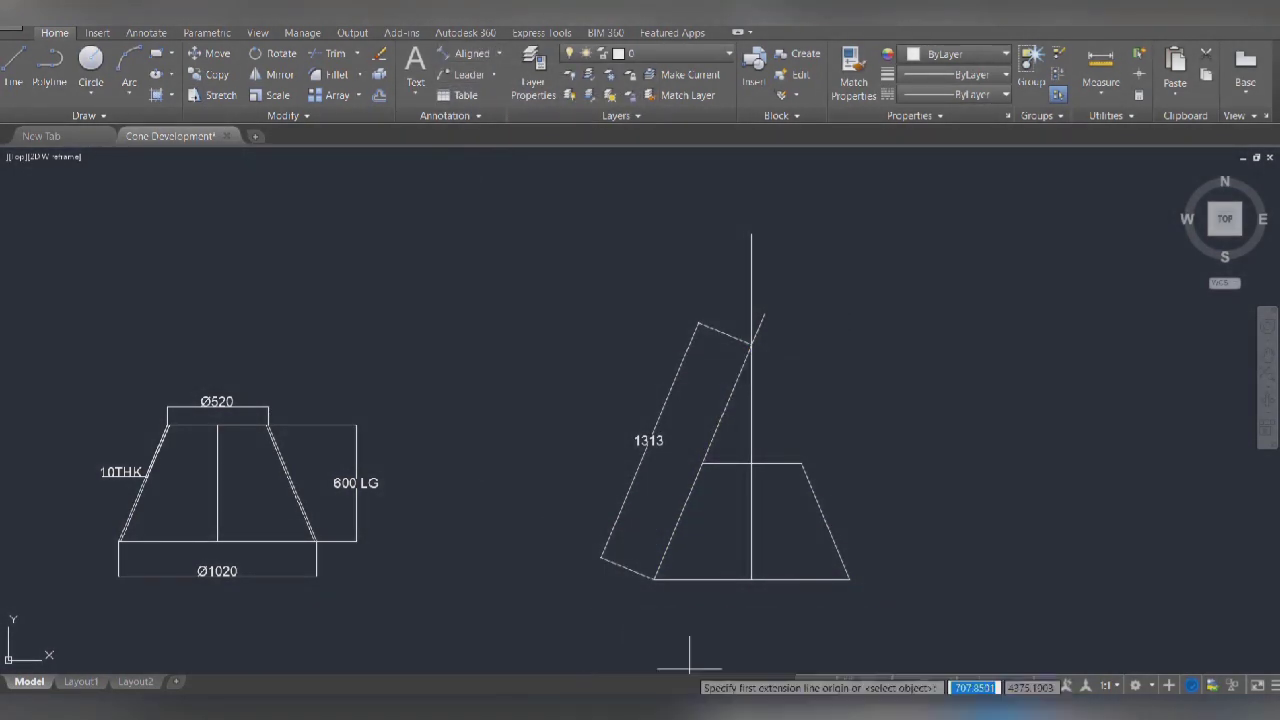
pyautogui.click(752, 578)
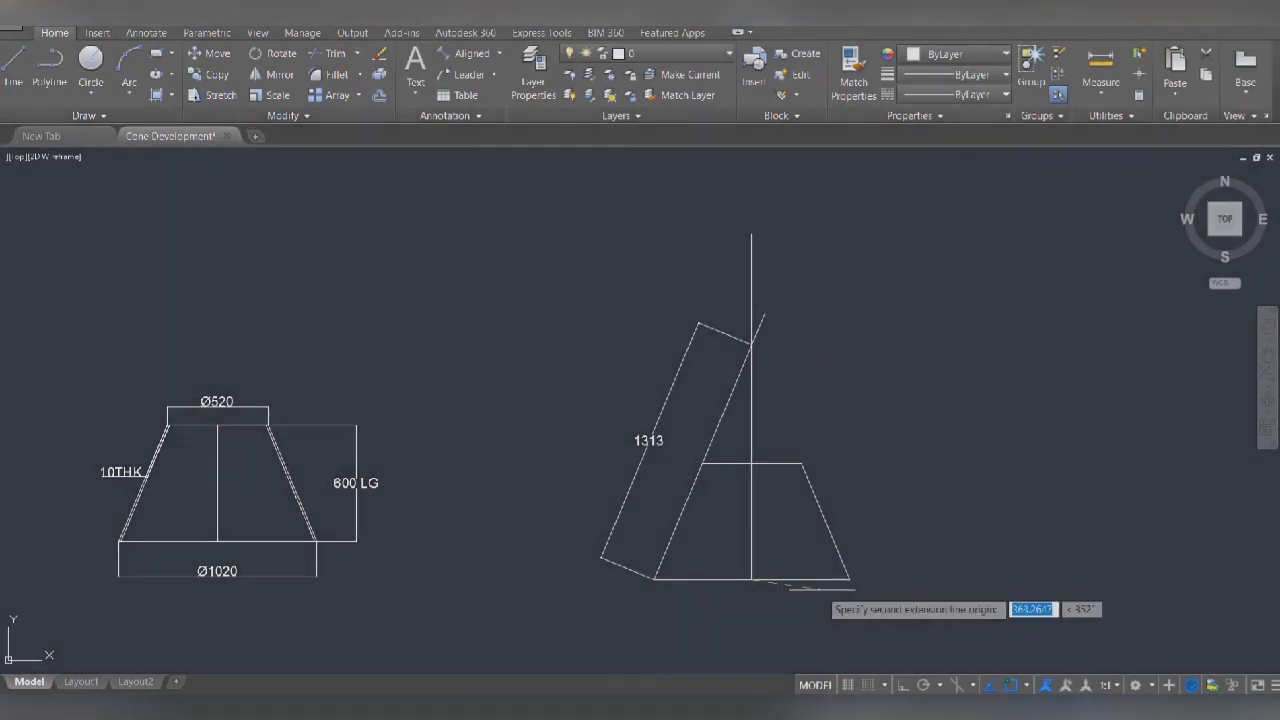
pyautogui.click(849, 578)
pyautogui.click(849, 614)
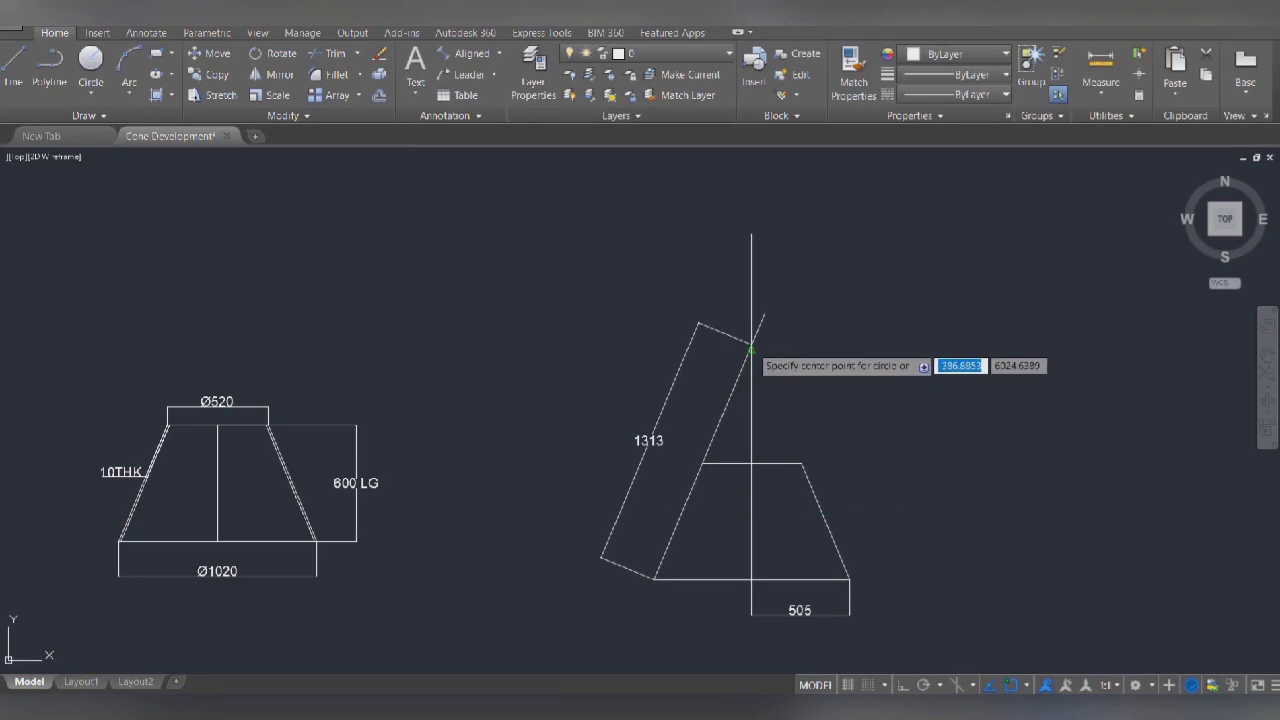
# Step: Draw two circles centred on the apex, through the bottom-right and top-right corners
pyautogui.click(751, 344)
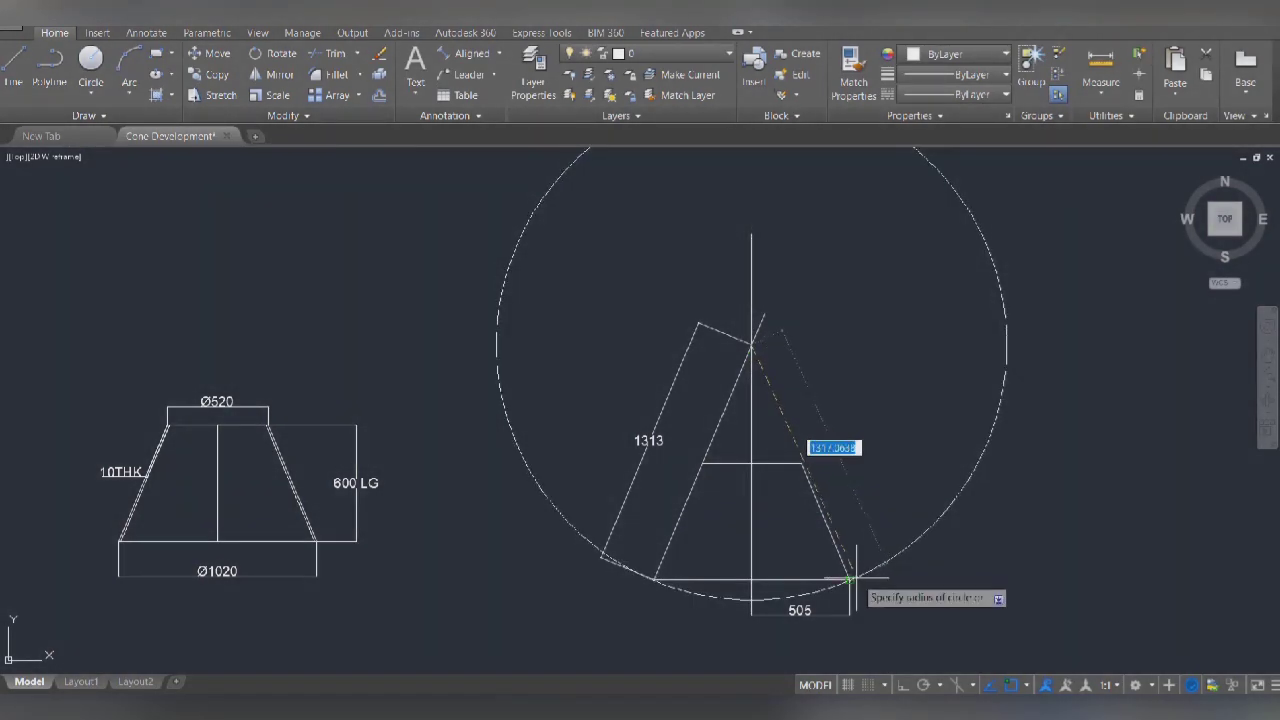
pyautogui.click(850, 578)
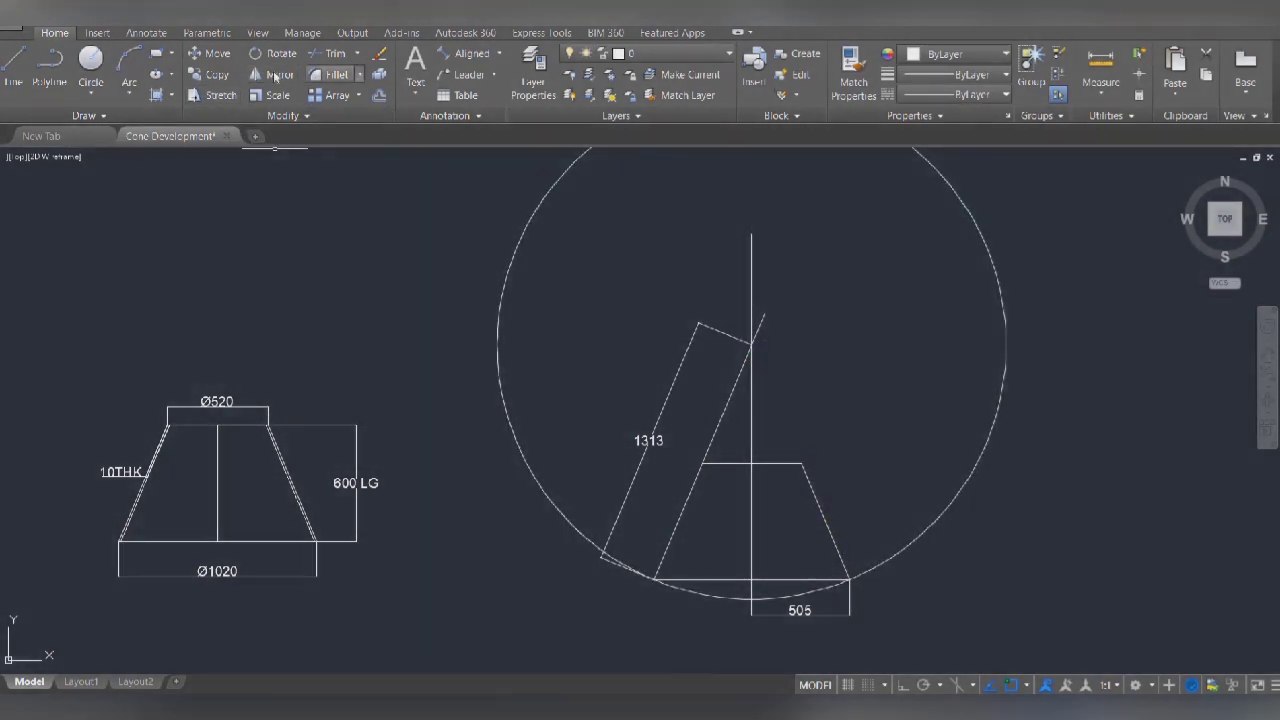
pyautogui.click(92, 62)
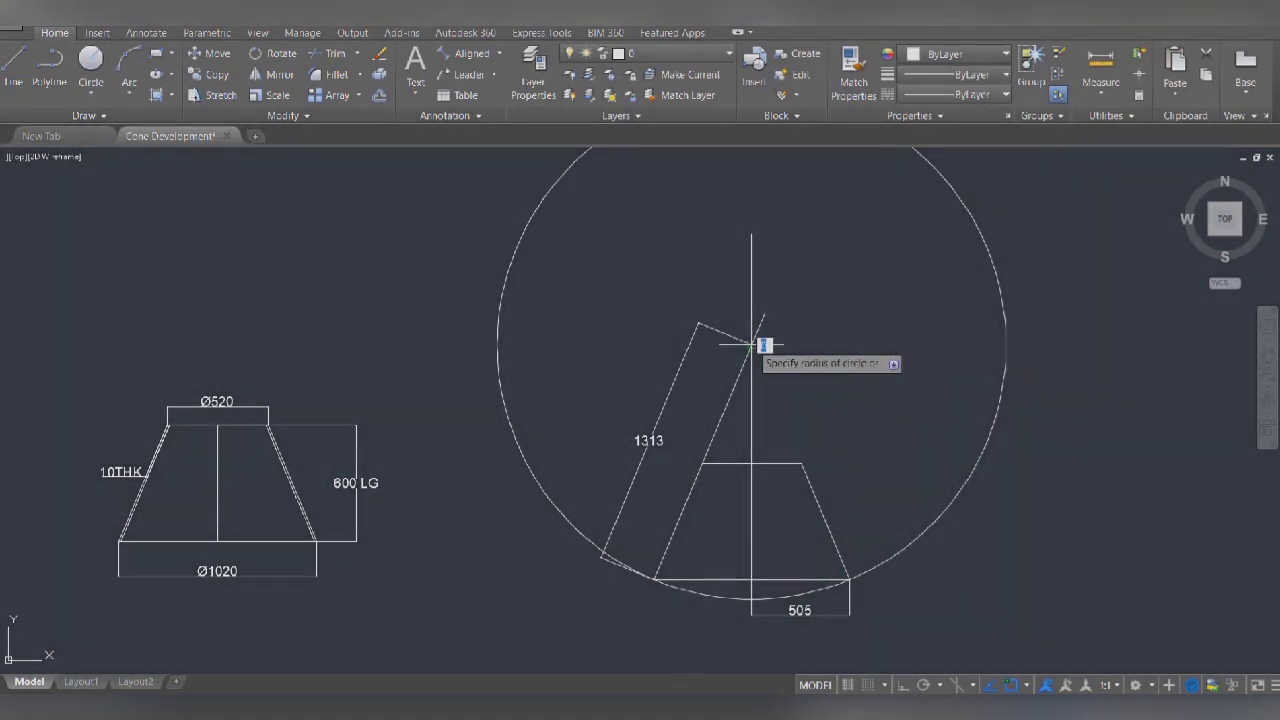
pyautogui.click(751, 344)
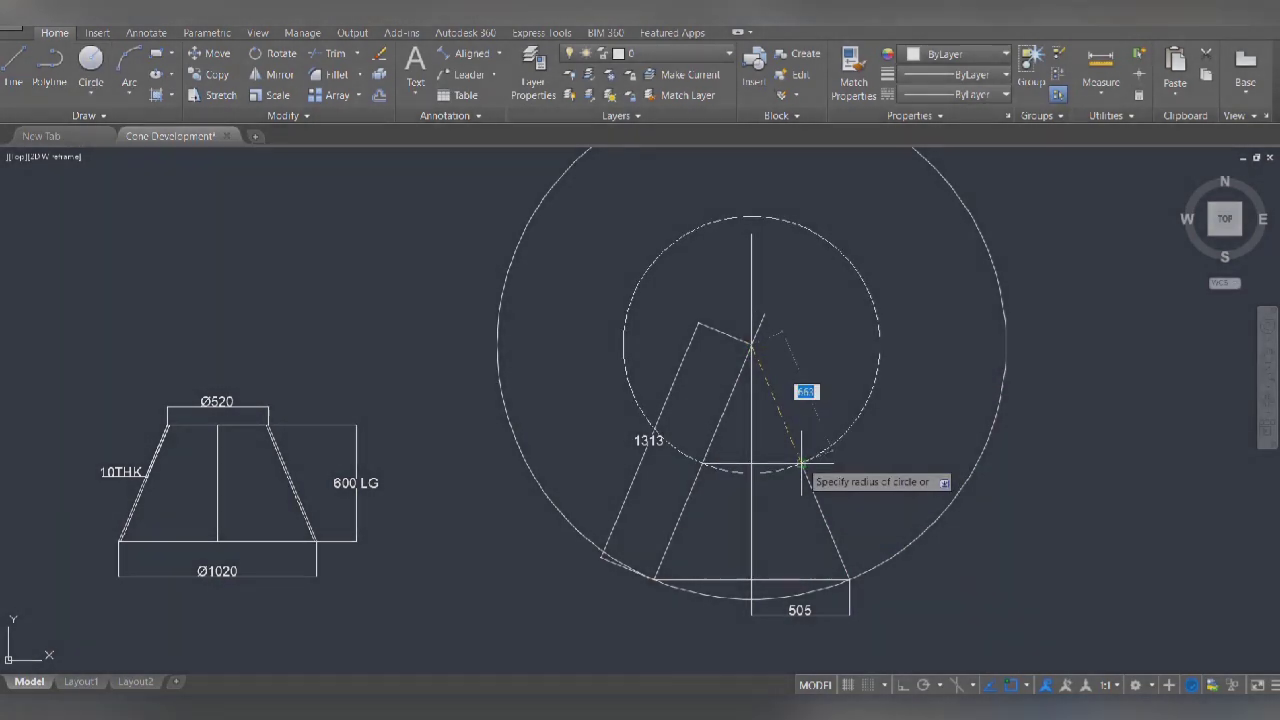
pyautogui.click(801, 464)
pyautogui.moveTo(831, 393); pyautogui.dragTo(501, 429)
pyautogui.write('c')
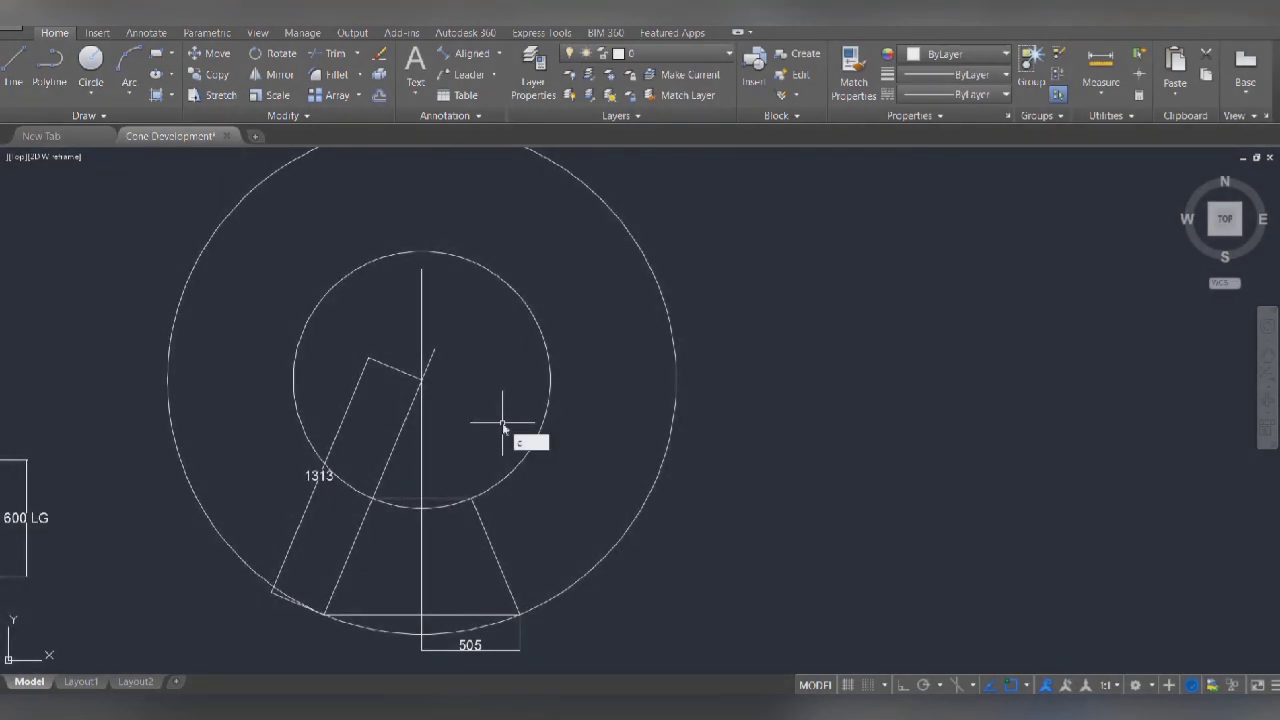
pyautogui.write('op')
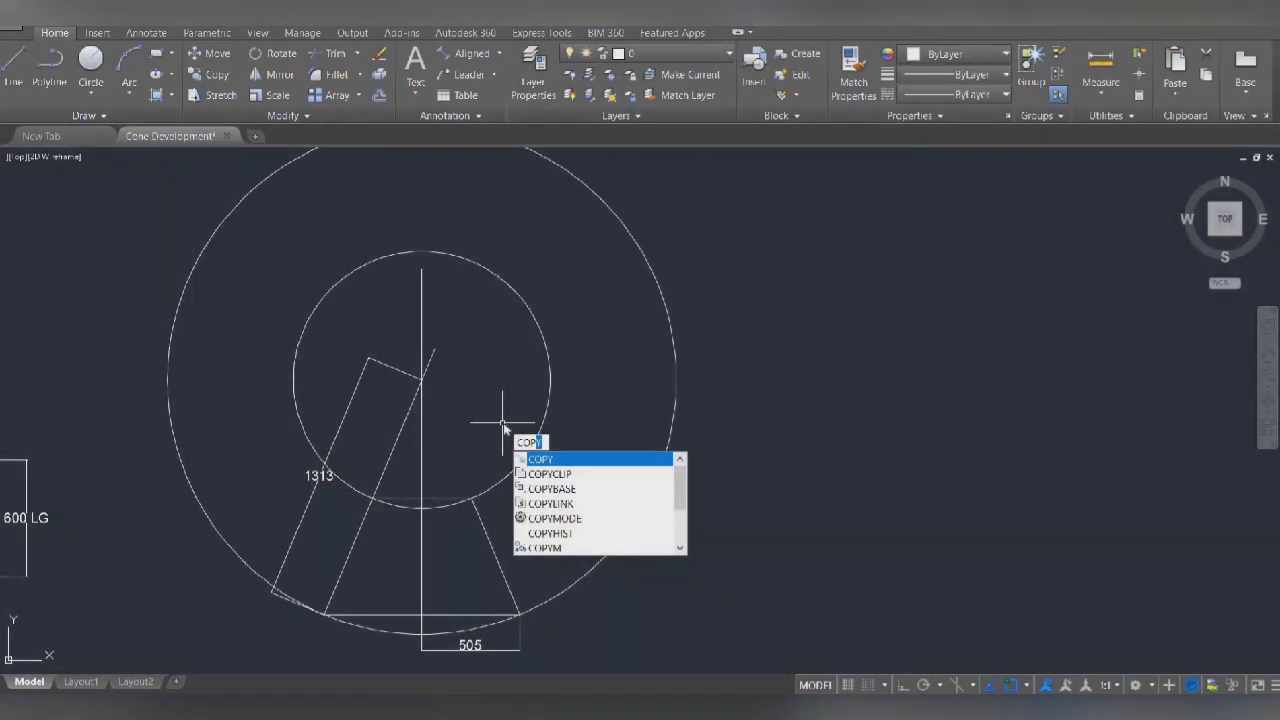
# Step: Copy both concentric circles horizontally to the right from their centre, with Ortho on
pyautogui.press('Return')
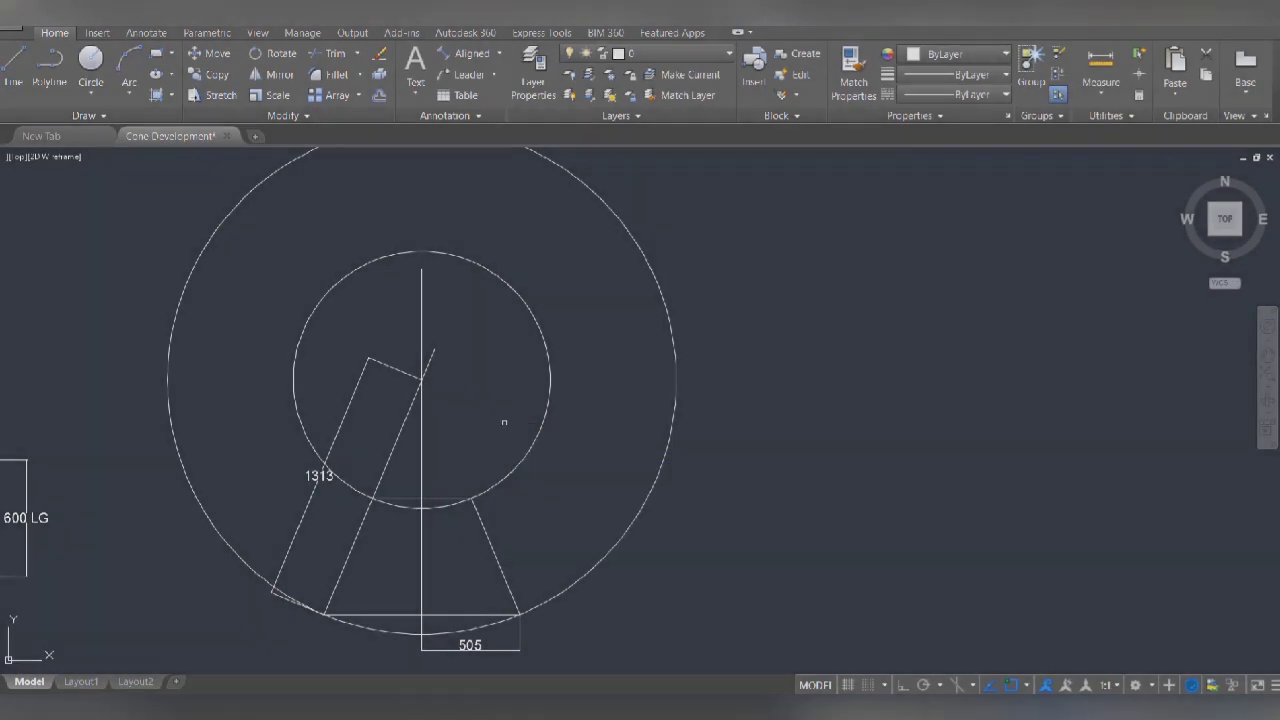
pyautogui.click(528, 307)
pyautogui.click(624, 224)
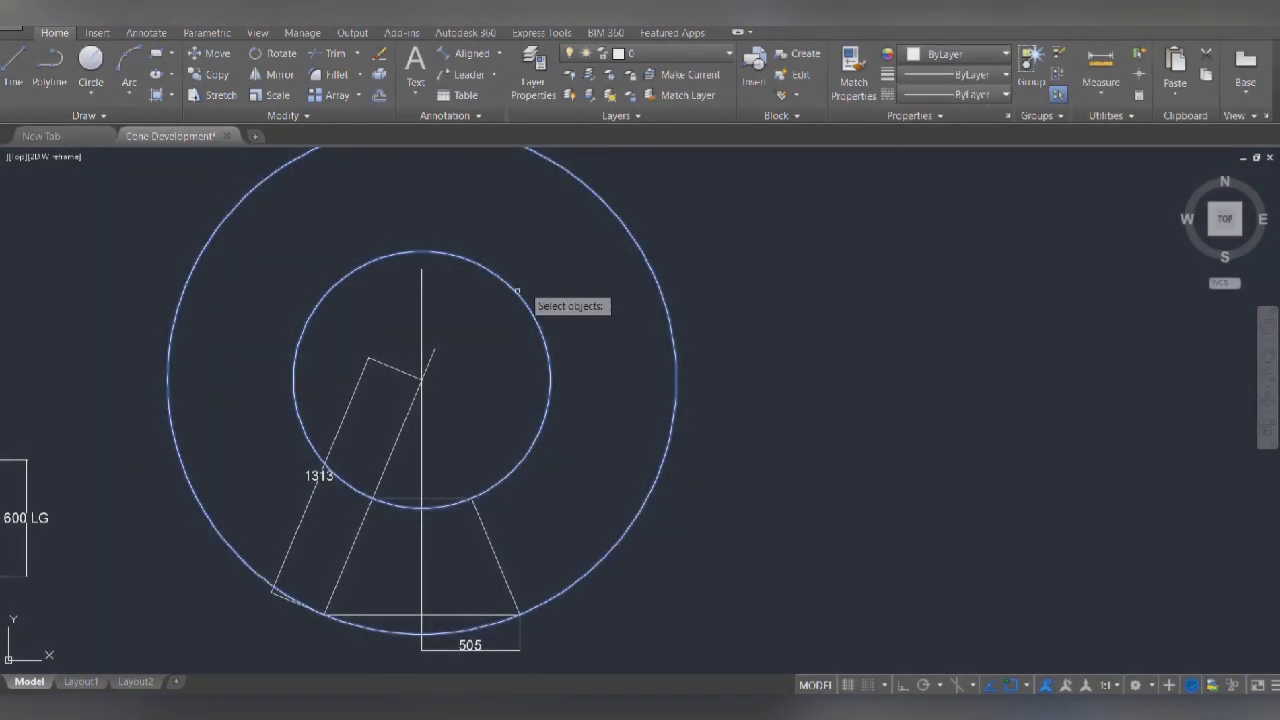
pyautogui.press('Return')
pyautogui.click(421, 380)
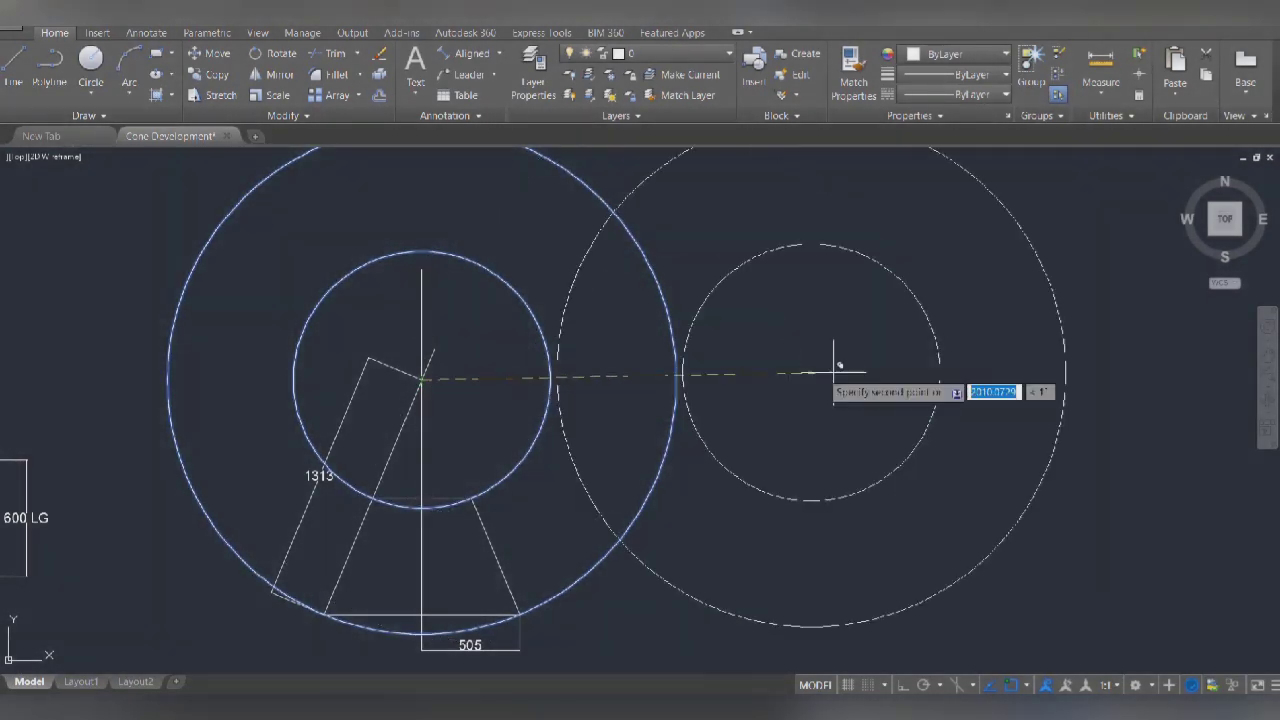
pyautogui.press('F8')
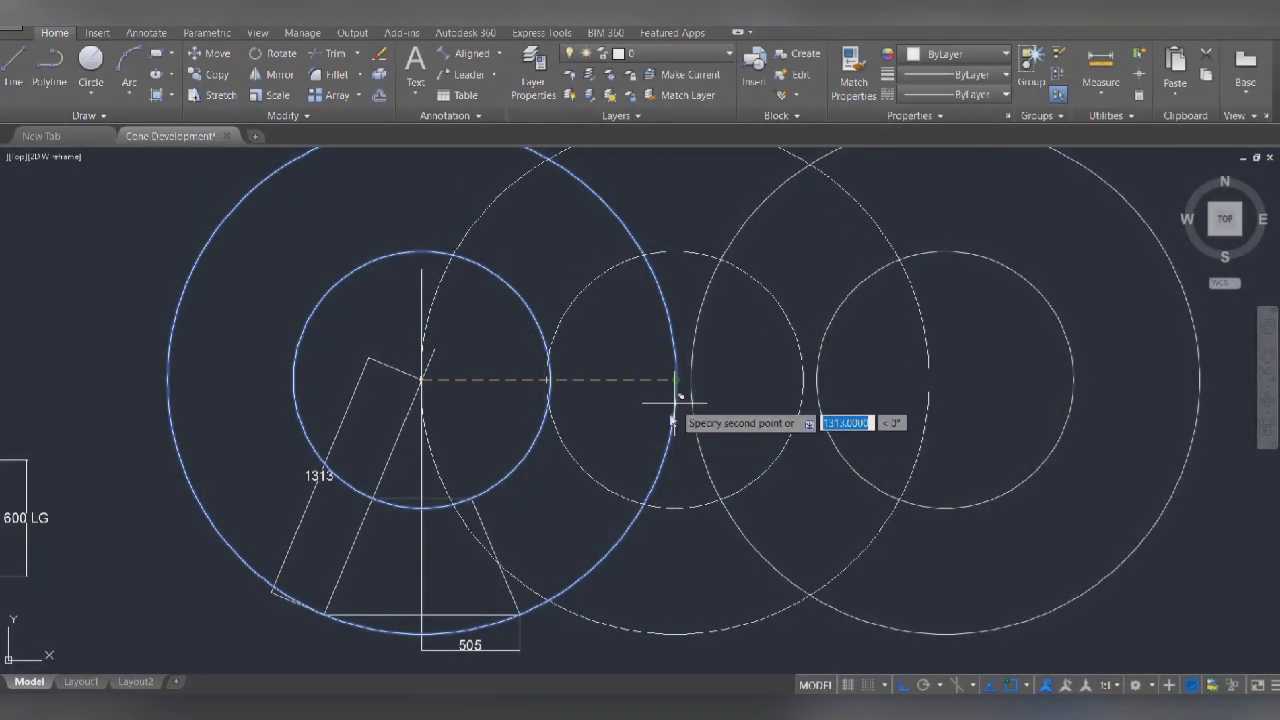
pyautogui.rightClick(675, 405)
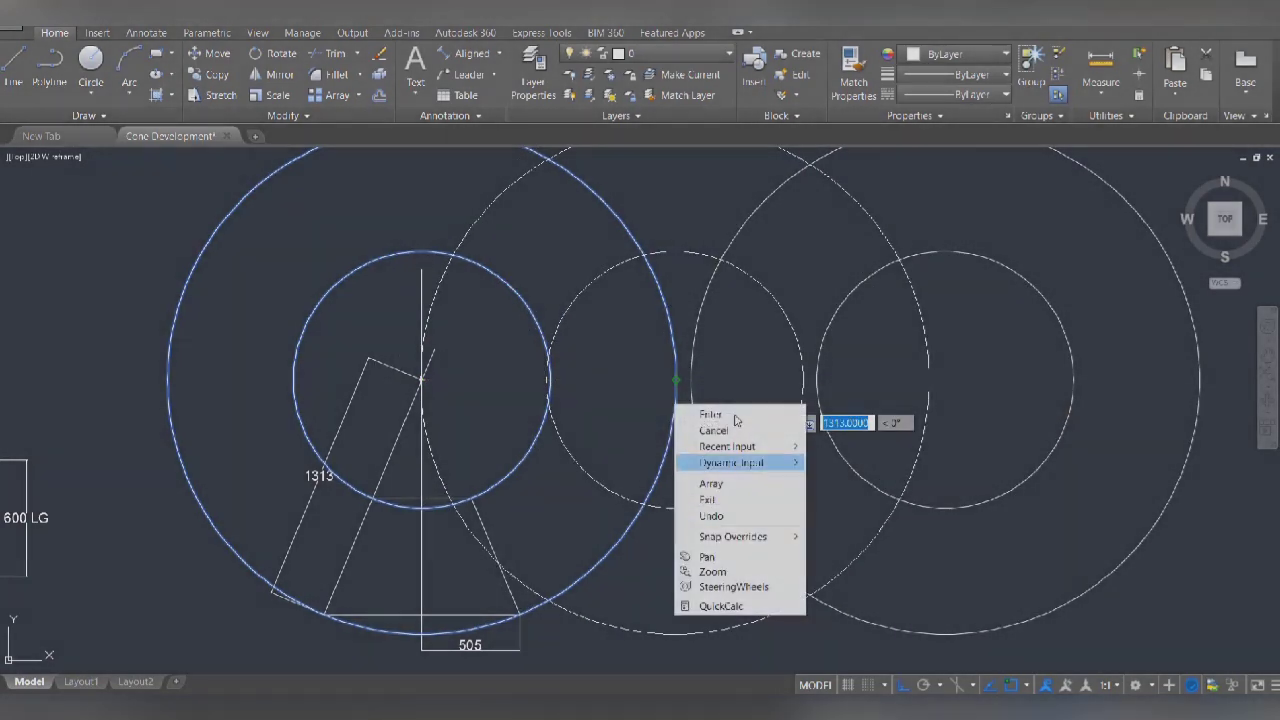
pyautogui.click(700, 412)
pyautogui.moveTo(746, 474)
pyautogui.mouseDown()
pyautogui.moveTo(531, 443)
pyautogui.moveTo(551, 449)
pyautogui.mouseUp()
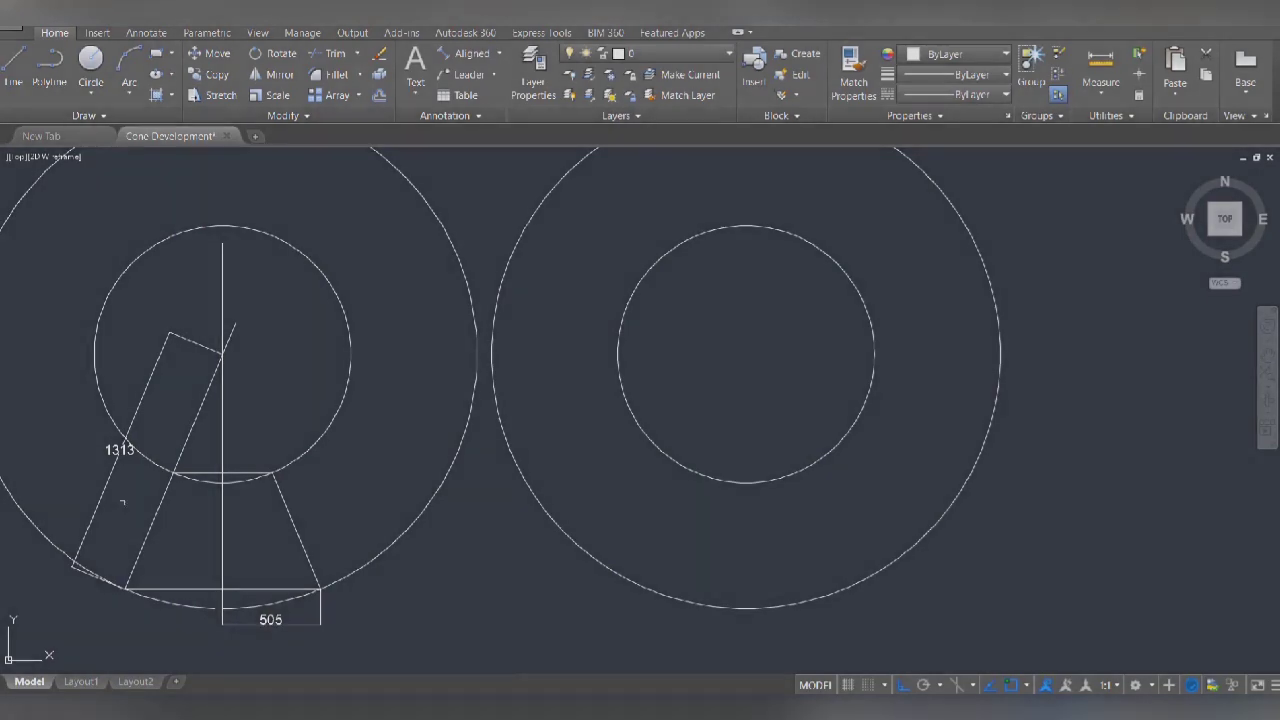
# Step: In Calculator, compute 505 ÷ 1313 × 360 = 138.46 for the sector angle
pyautogui.hotkey('alt', 'Tab')
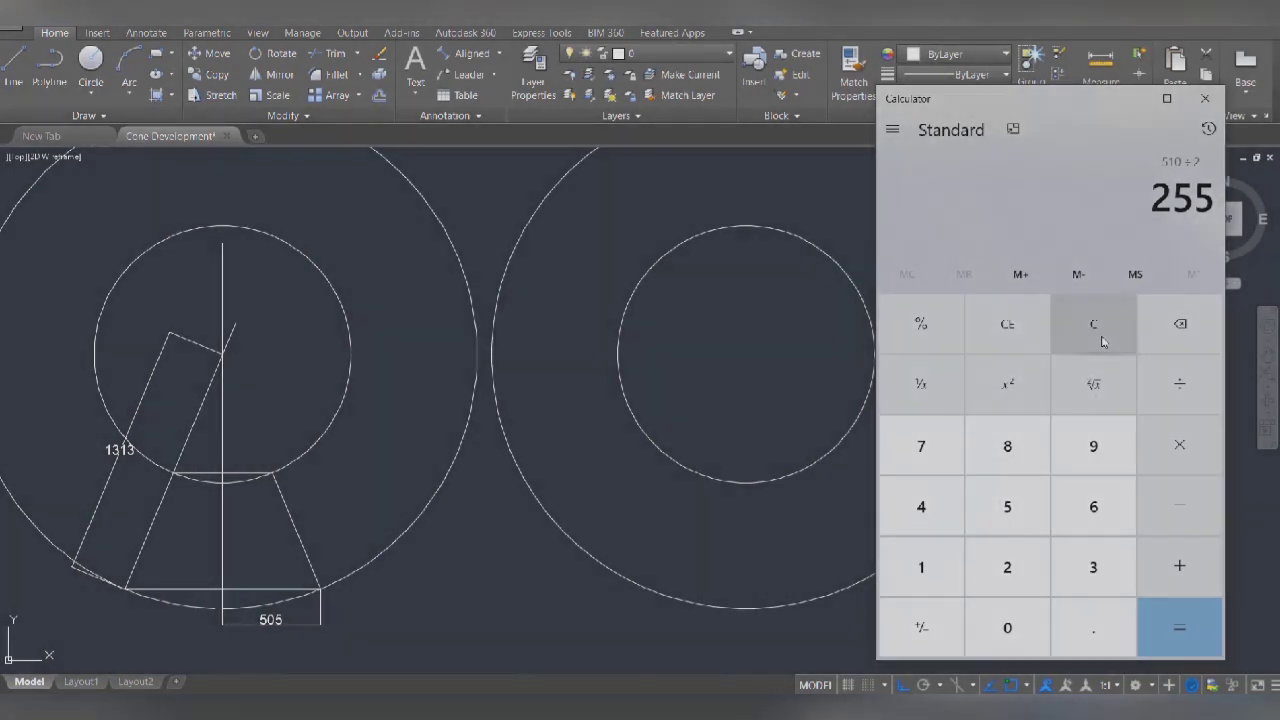
pyautogui.click(1093, 324)
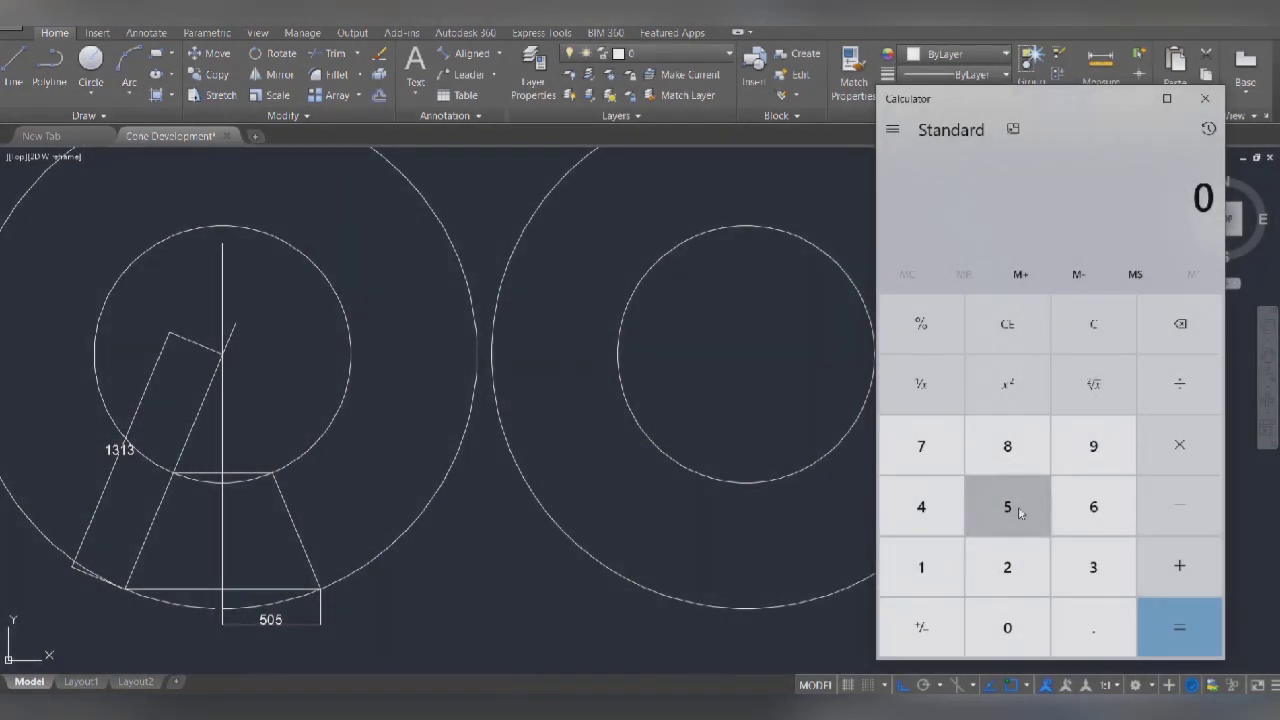
pyautogui.click(1018, 508)
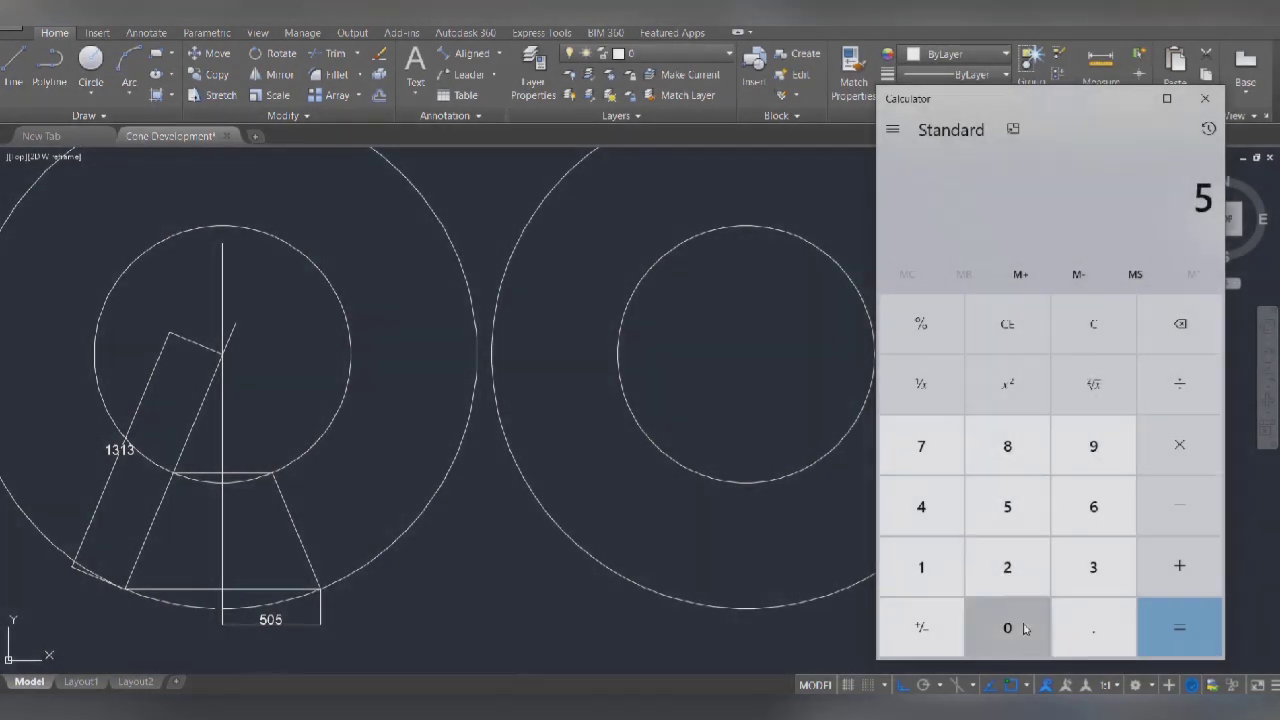
pyautogui.click(1010, 626)
pyautogui.click(1014, 508)
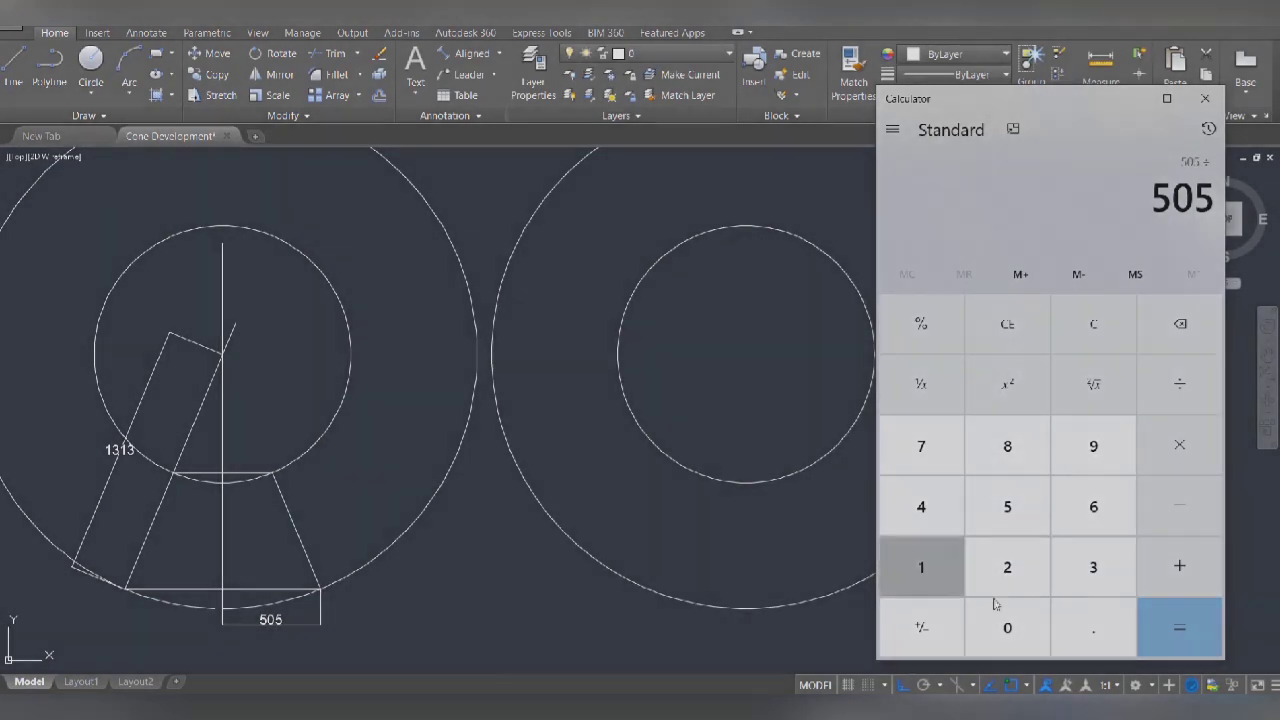
pyautogui.click(921, 567)
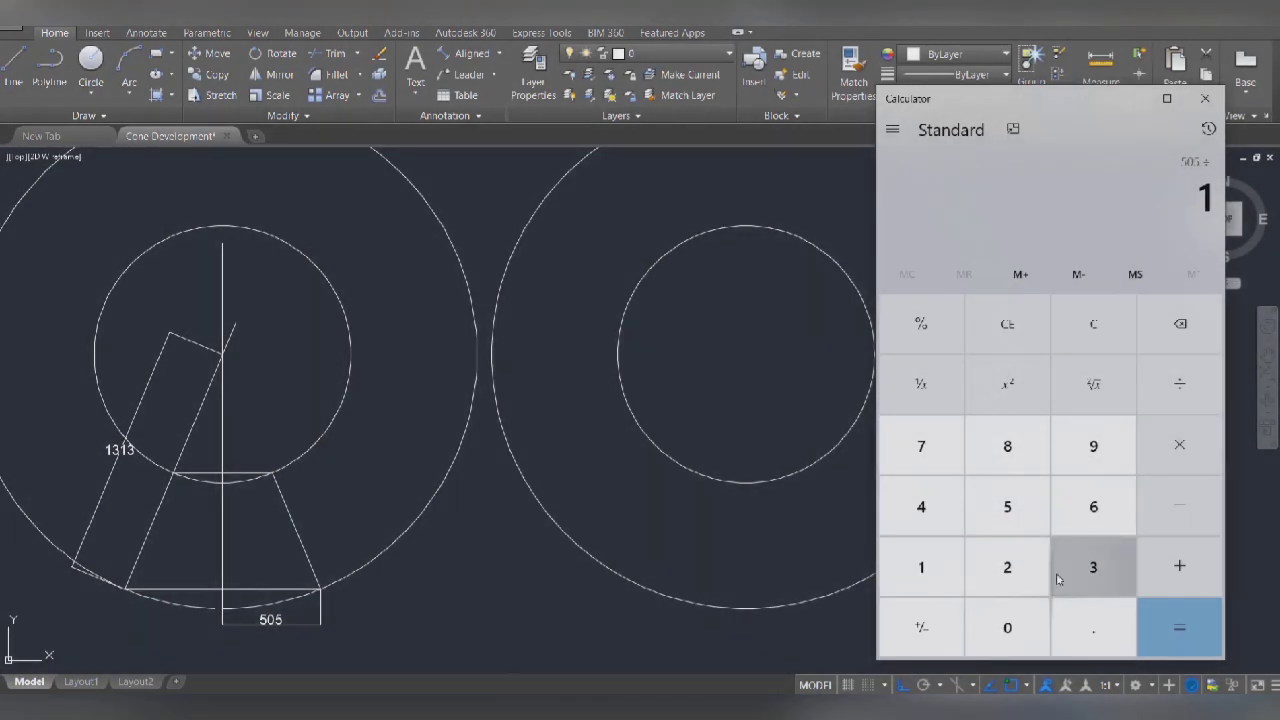
pyautogui.click(1060, 578)
pyautogui.click(921, 567)
pyautogui.click(1088, 570)
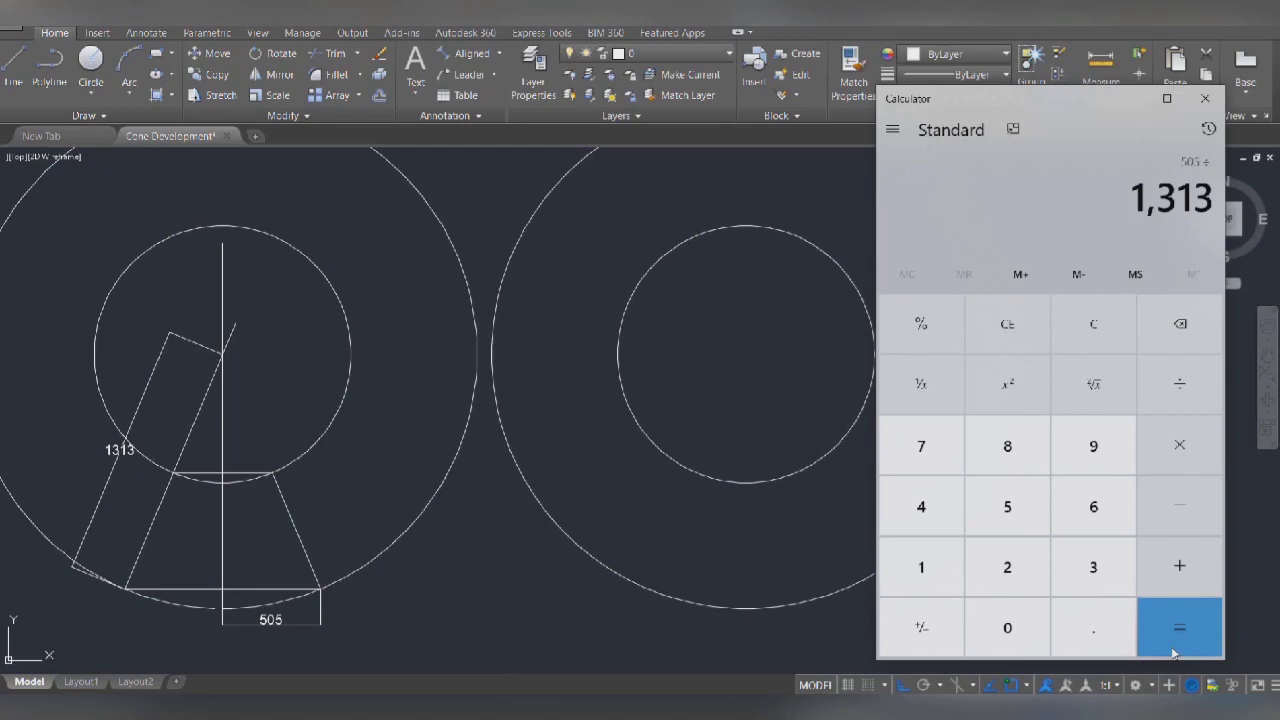
pyautogui.click(1174, 640)
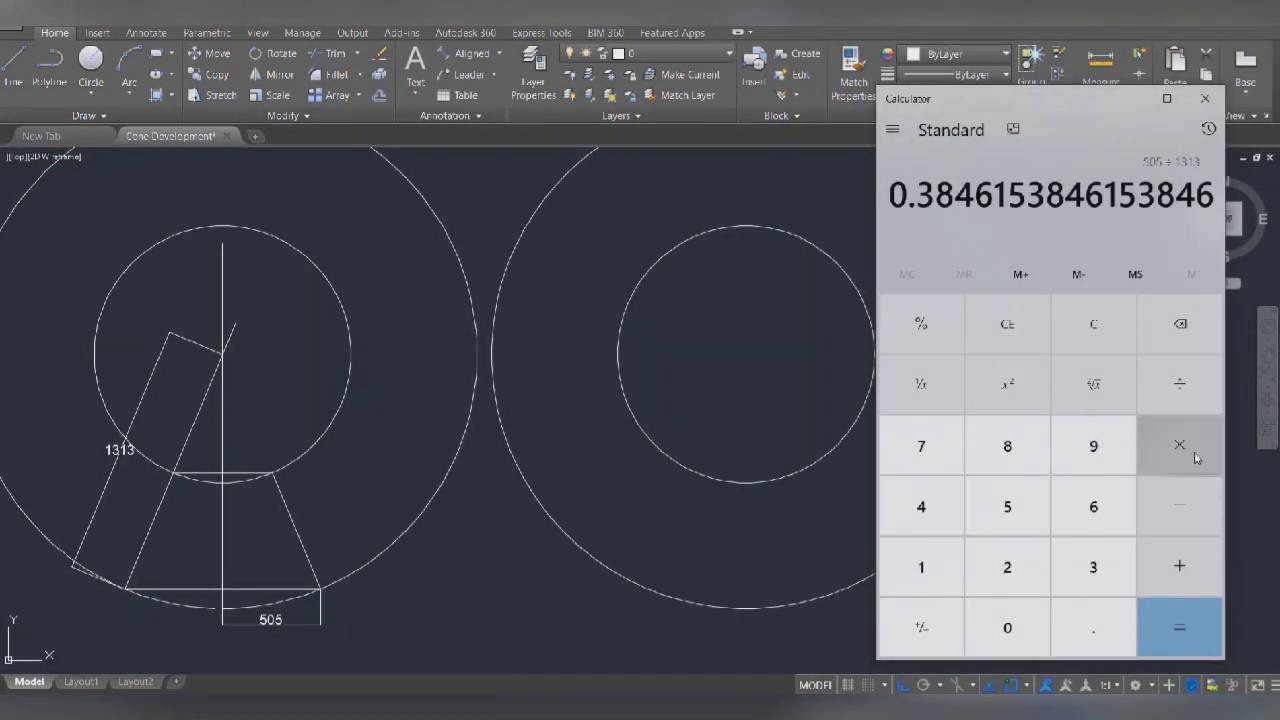
pyautogui.click(1178, 452)
pyautogui.click(1095, 562)
pyautogui.click(1100, 512)
pyautogui.click(1007, 627)
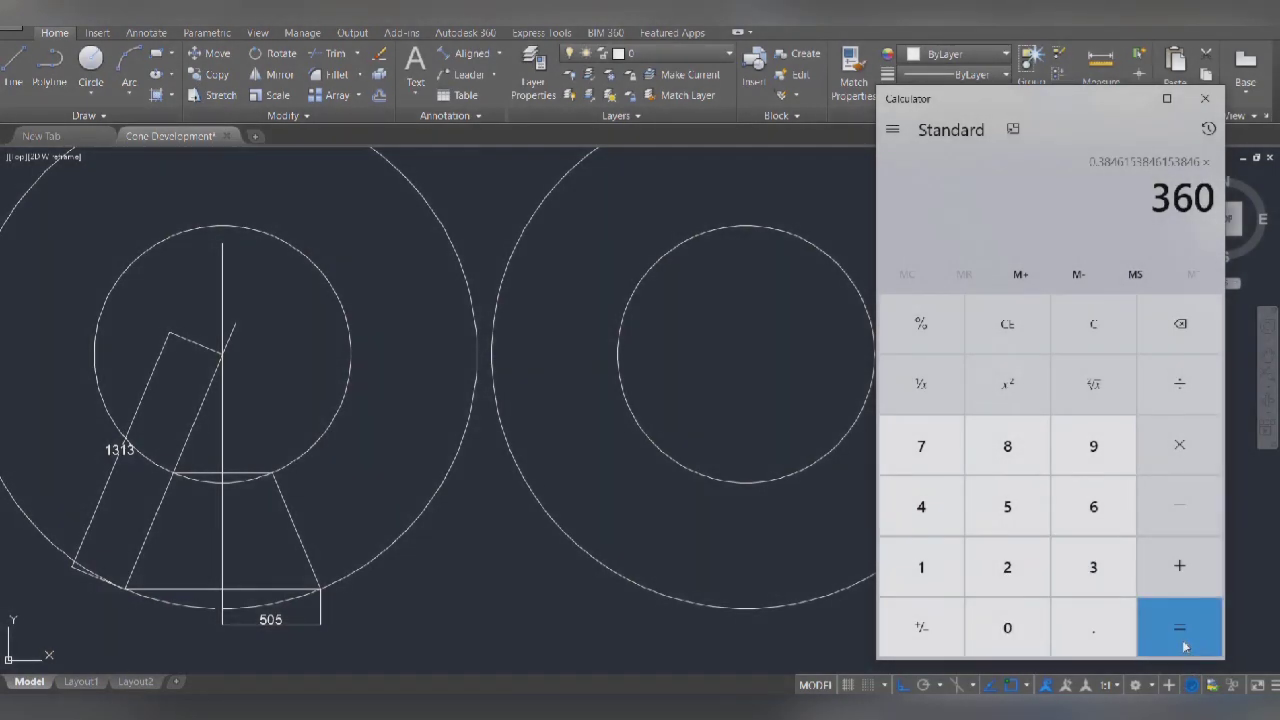
pyautogui.click(1183, 628)
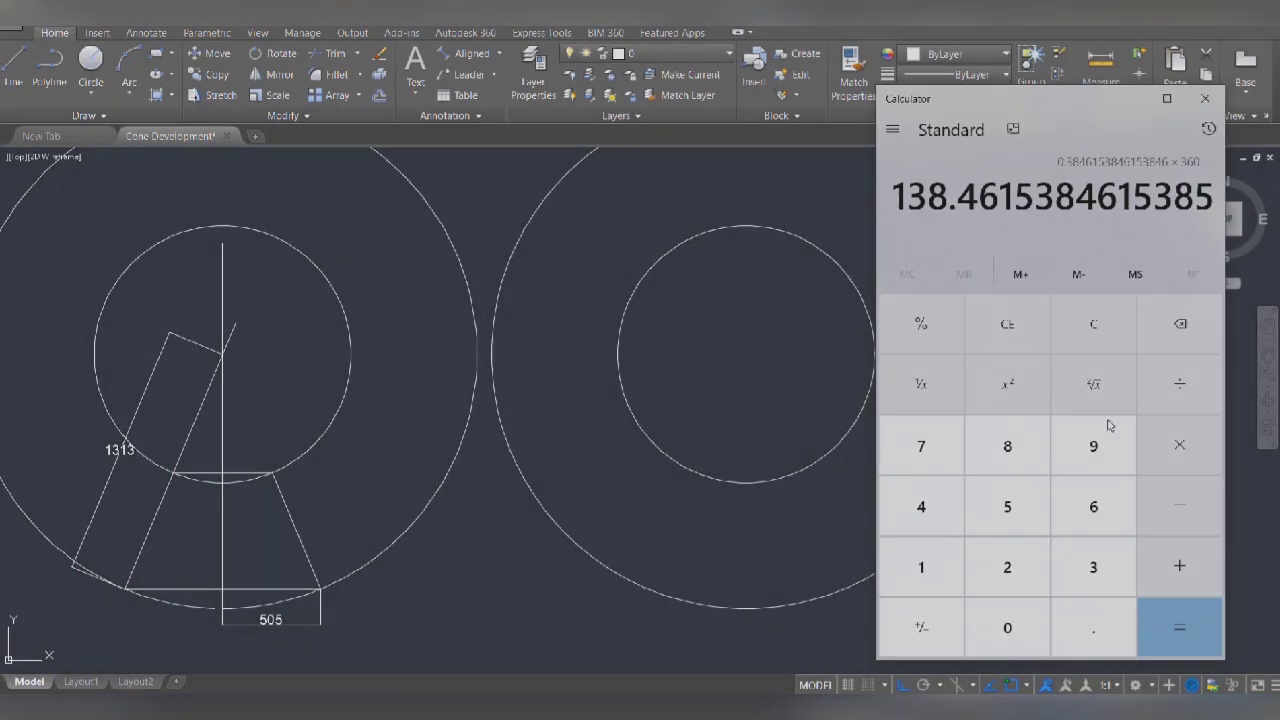
# Step: Halve the sector angle to 69.23 and hide Calculator
pyautogui.click(1179, 384)
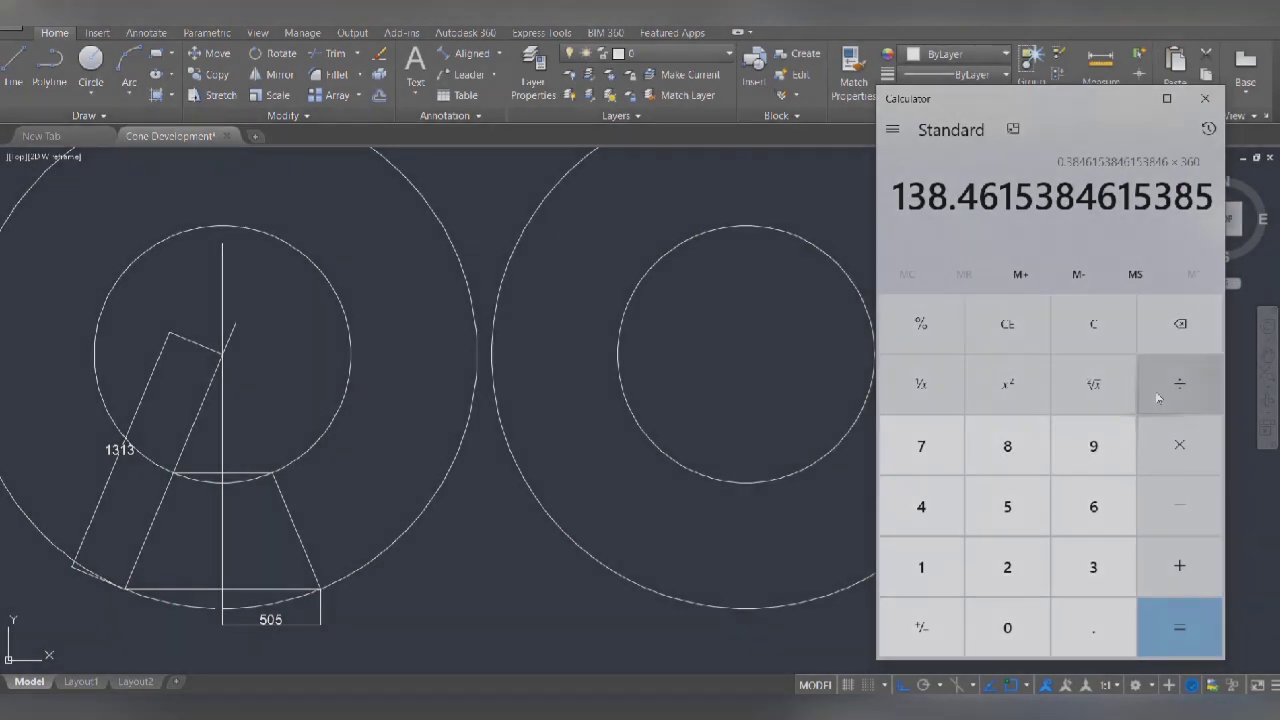
pyautogui.click(1007, 567)
pyautogui.click(1180, 627)
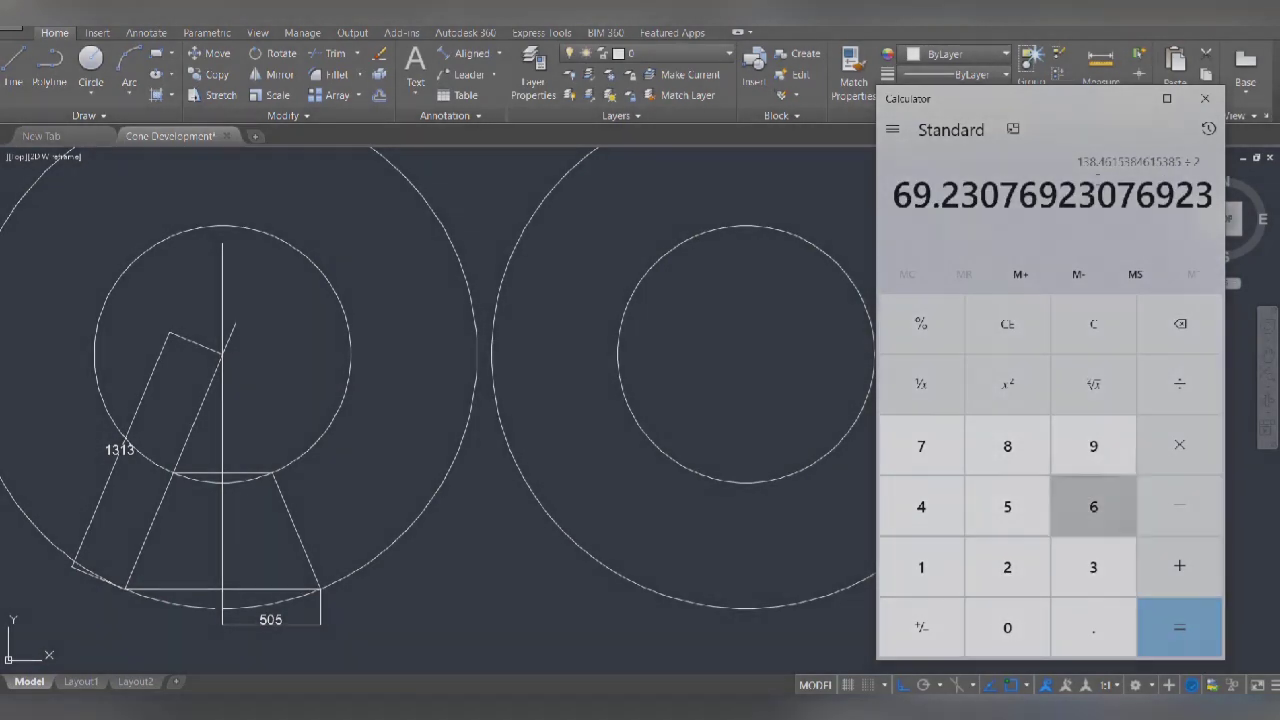
pyautogui.click(1128, 98)
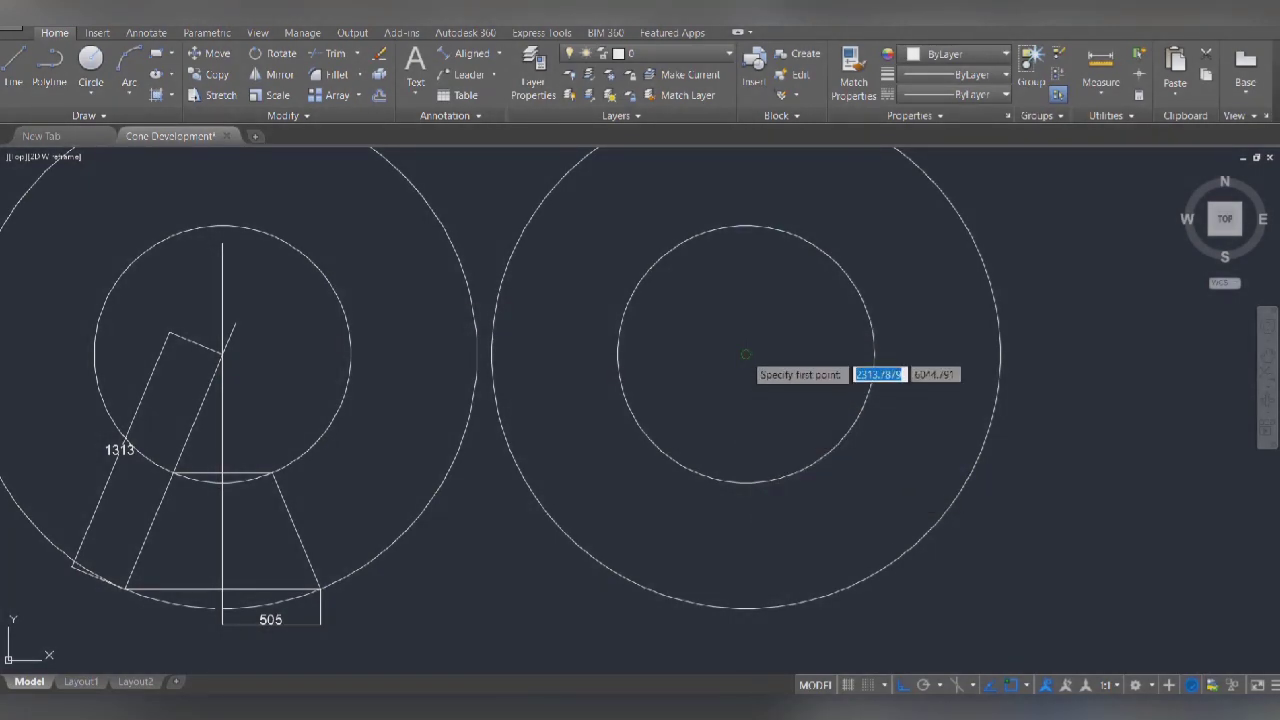
# Step: Draw a vertical line from the copied circles' centre down to the outer circle's bottom
pyautogui.click(712, 352)
pyautogui.click(745, 607)
pyautogui.rightClick(745, 607)
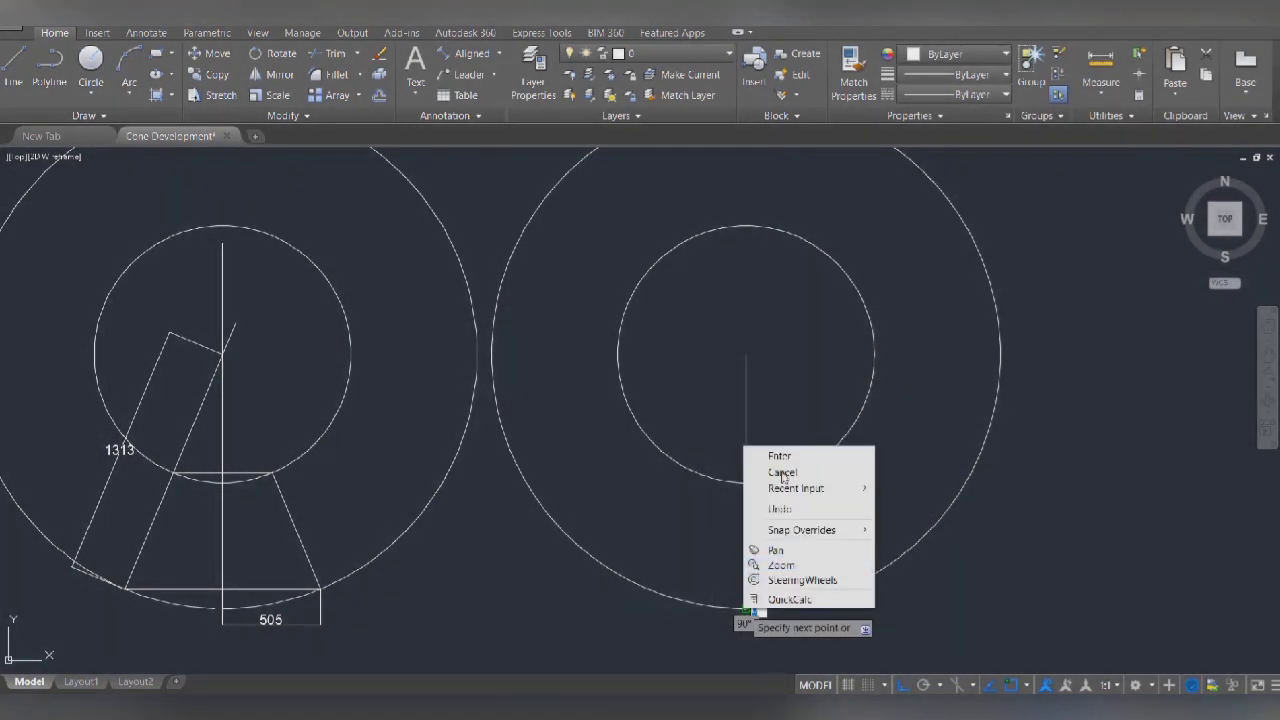
pyautogui.click(771, 449)
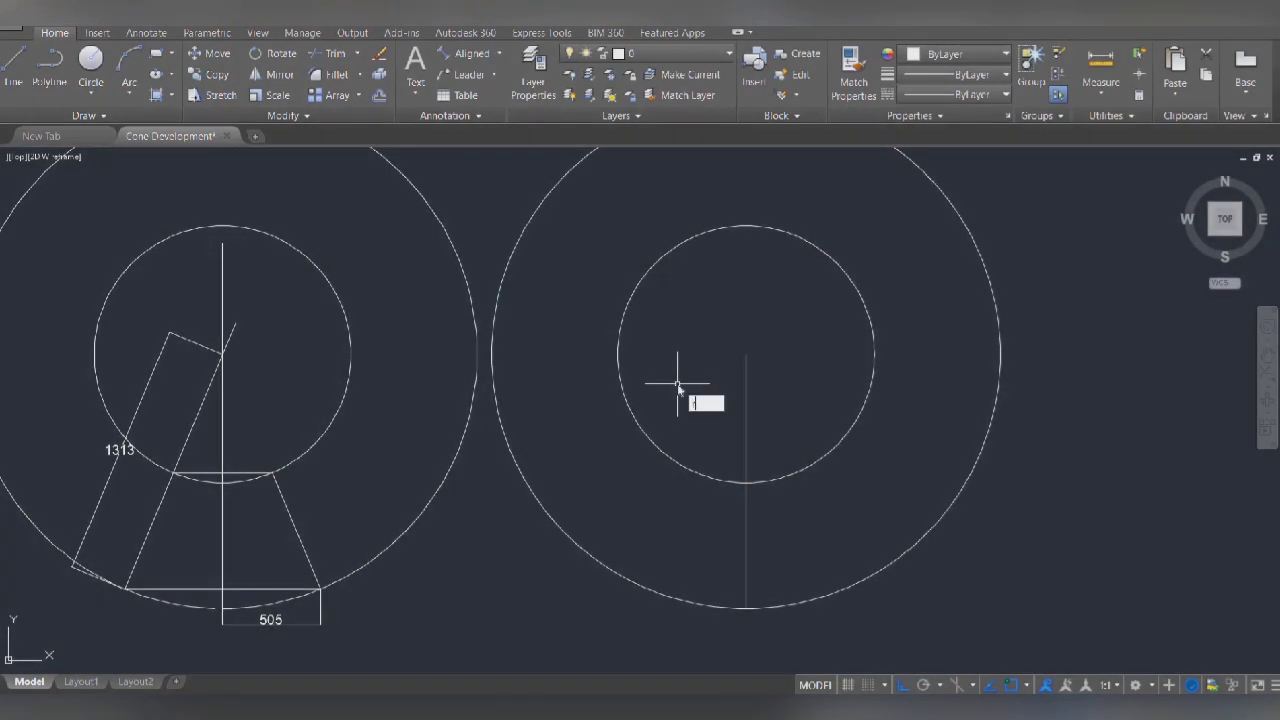
# Step: Rotate that line 69.23° about the circles' centre
pyautogui.write('ar')
pyautogui.press('Return')
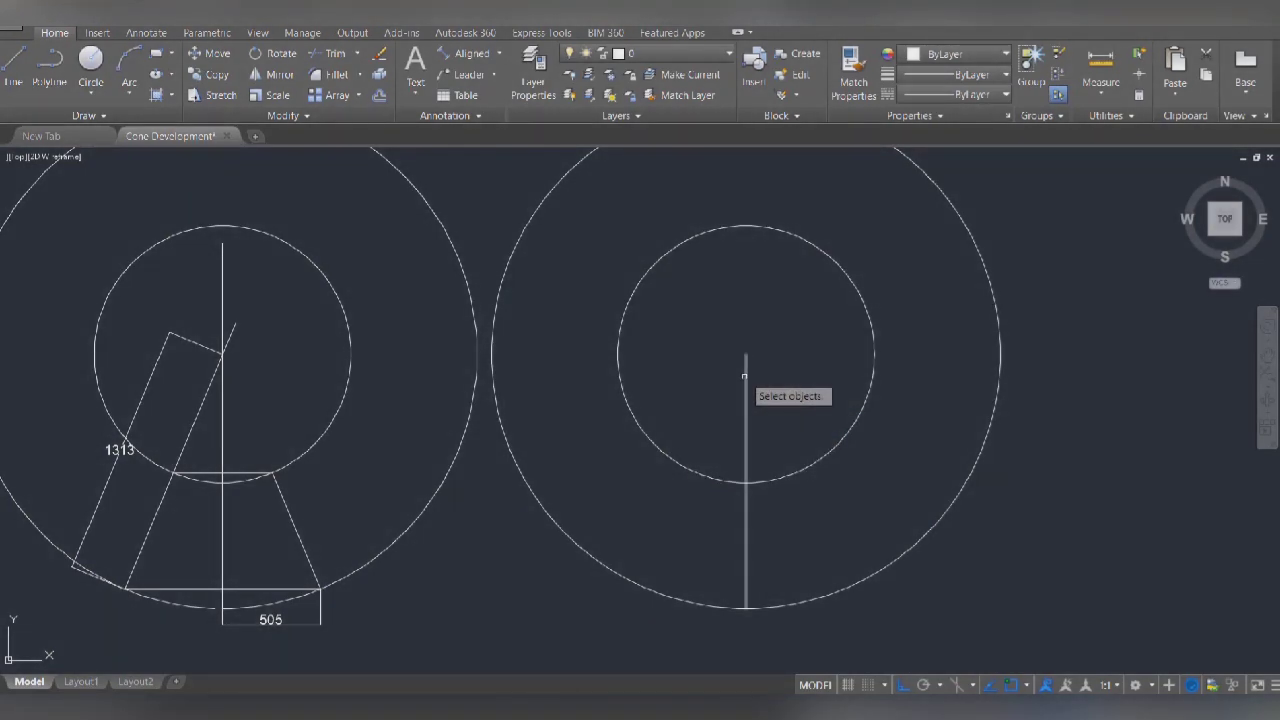
pyautogui.click(744, 376)
pyautogui.press('Return')
pyautogui.click(746, 354)
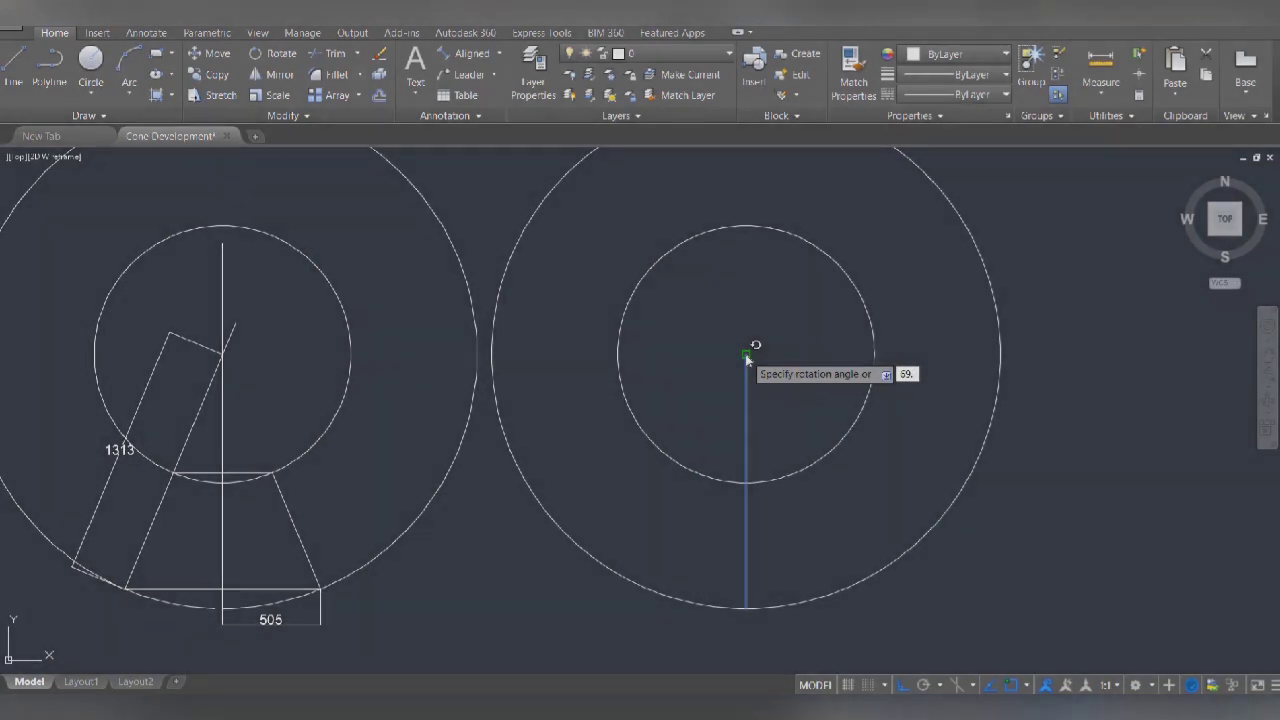
pyautogui.write('.23')
pyautogui.press('Return')
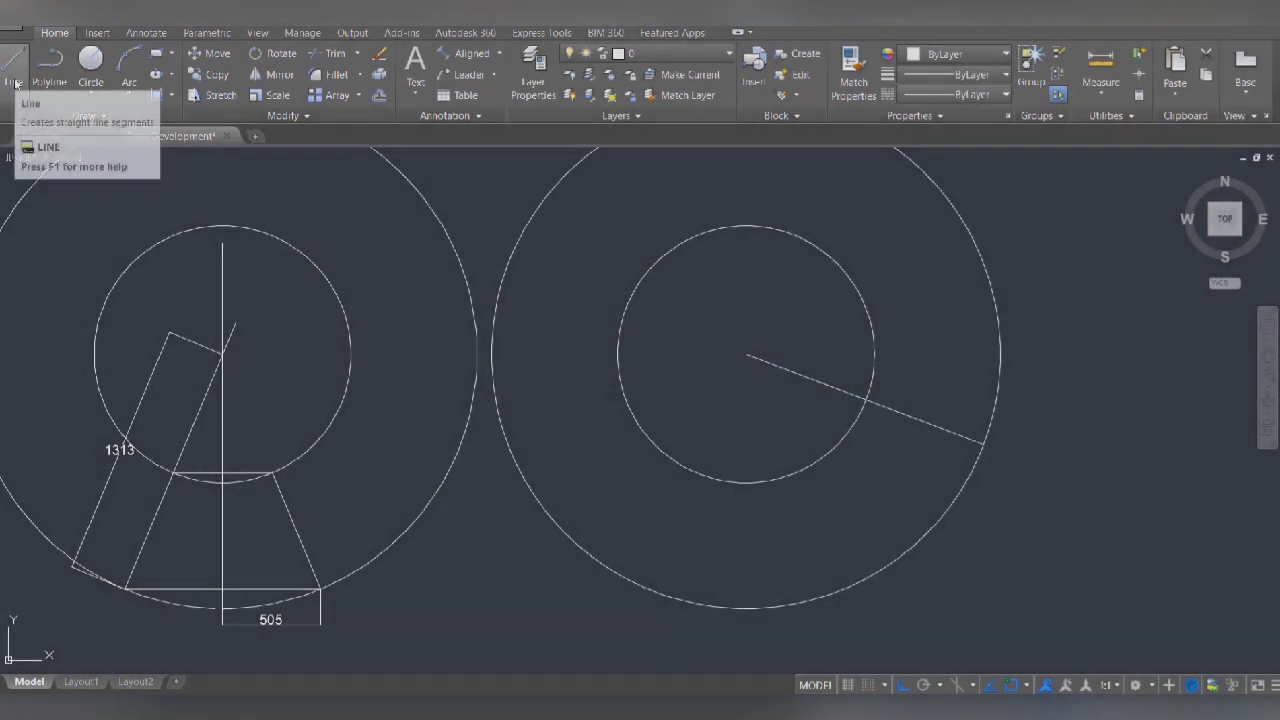
# Step: Draw a second vertical radius from the centre to the outer circle's bottom, for a −69.23° rotation
pyautogui.click(14, 84)
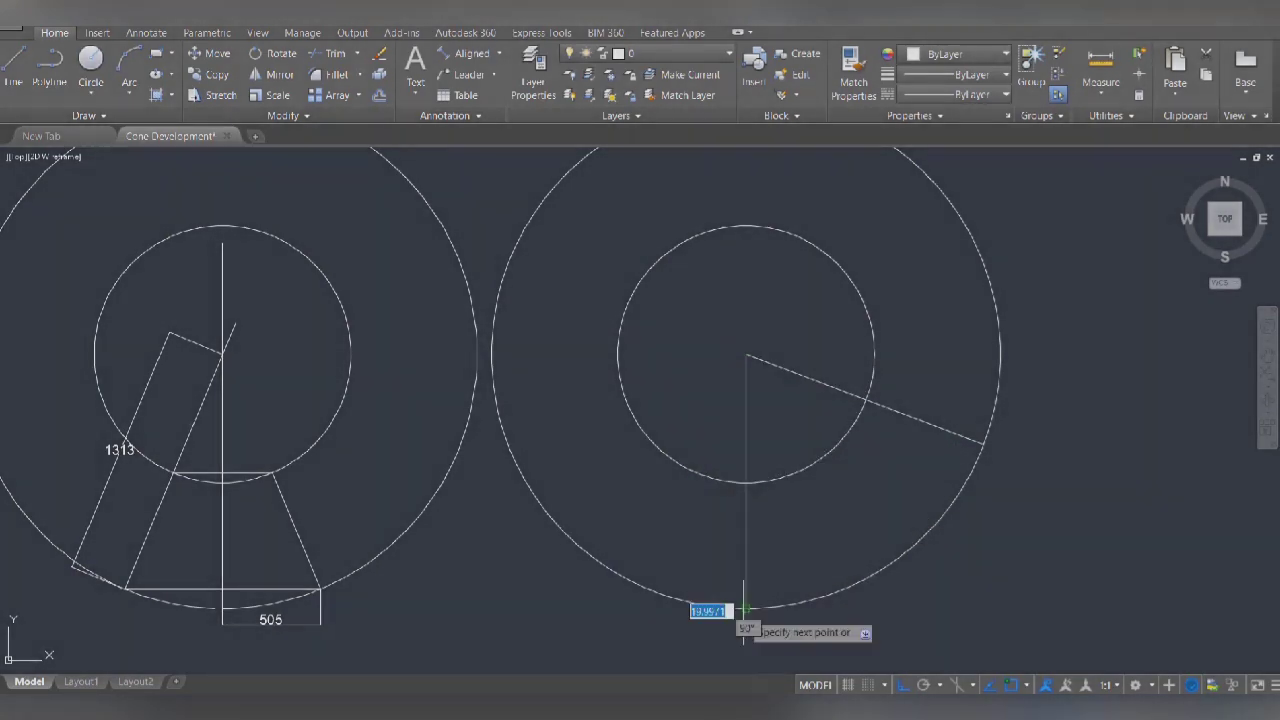
pyautogui.click(745, 607)
pyautogui.rightClick(748, 450)
pyautogui.click(770, 460)
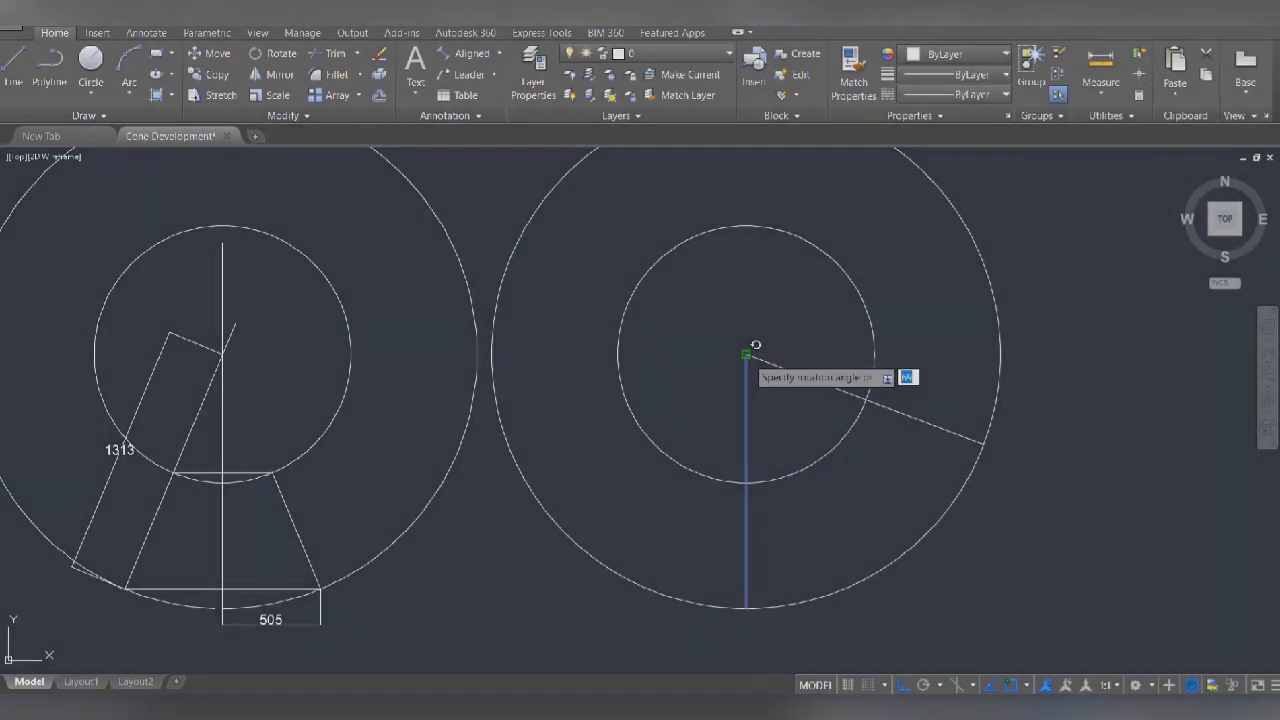
pyautogui.write('-65.23')
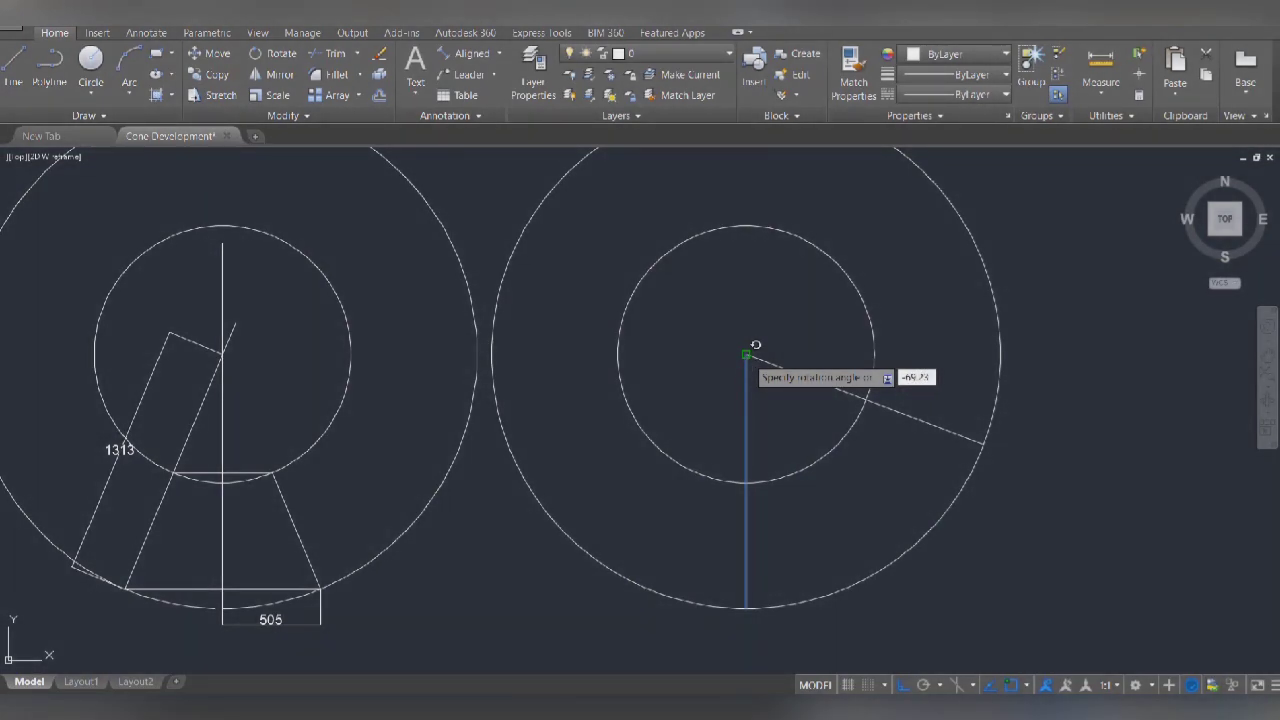
pyautogui.write('t')
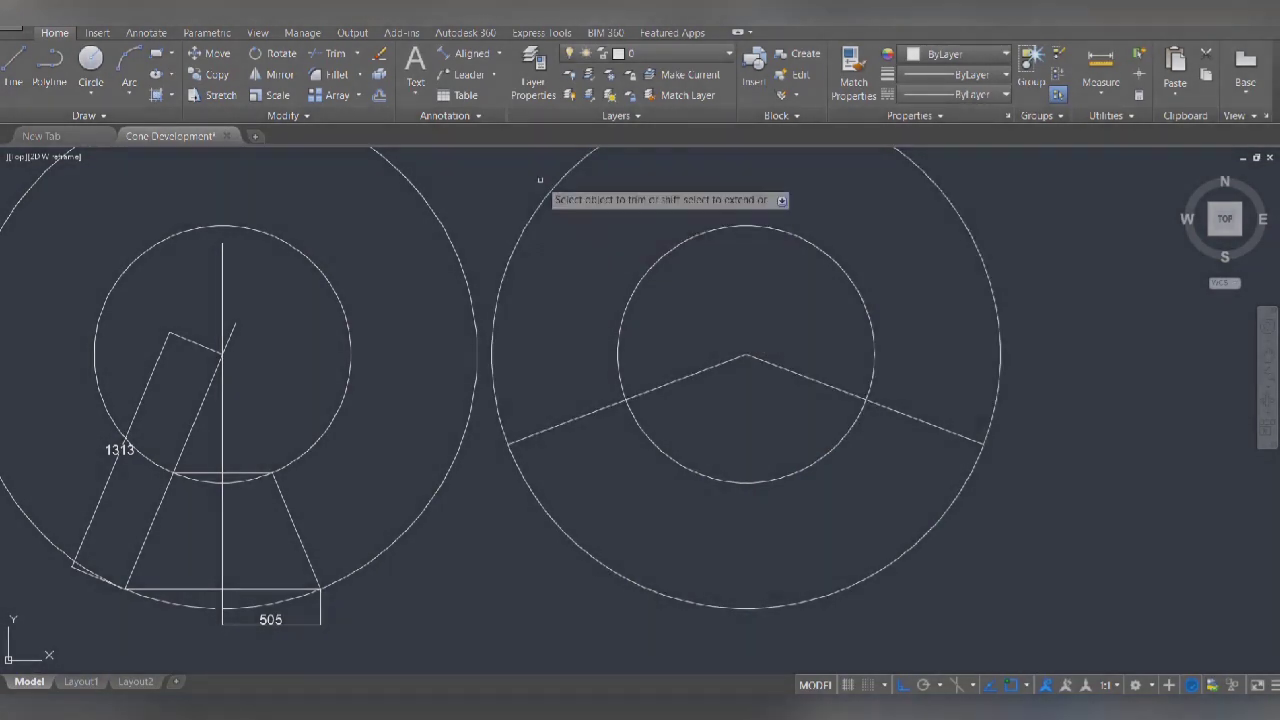
# Step: Trim away the upper circle arcs and inner radial line ends, leaving the annular sector
pyautogui.click(543, 181)
pyautogui.click(1051, 271)
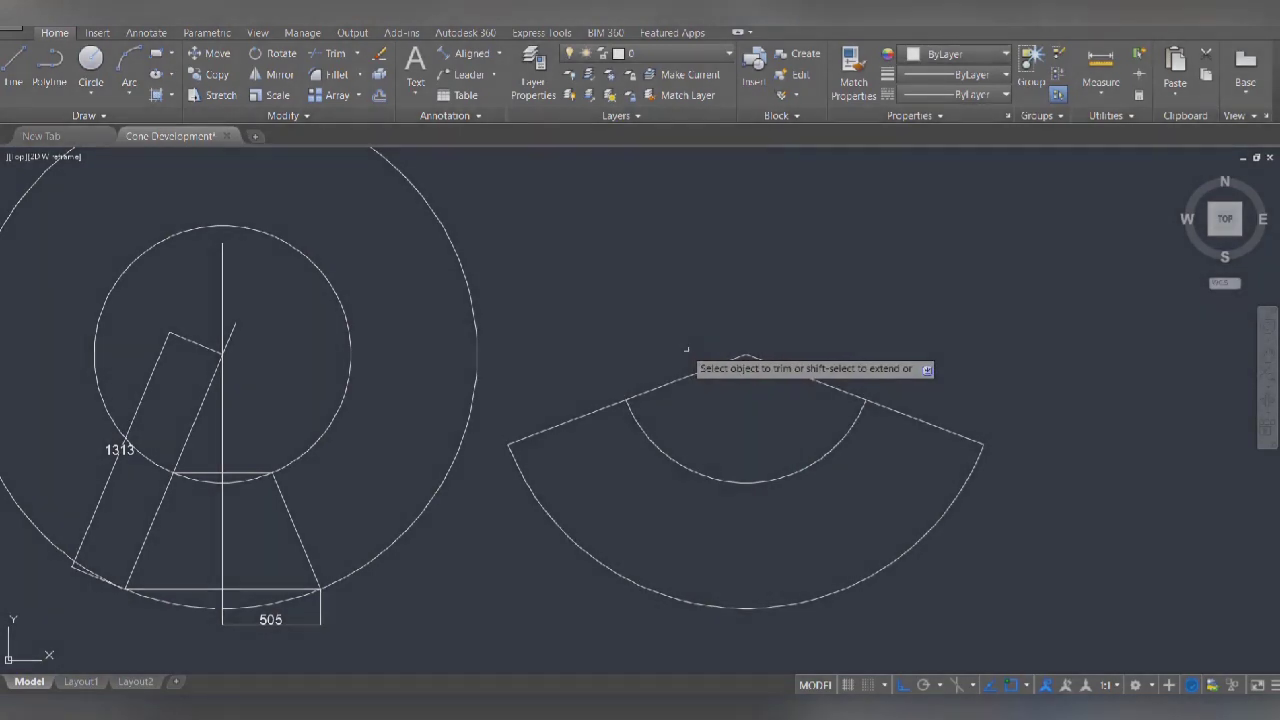
pyautogui.click(685, 347)
pyautogui.click(816, 391)
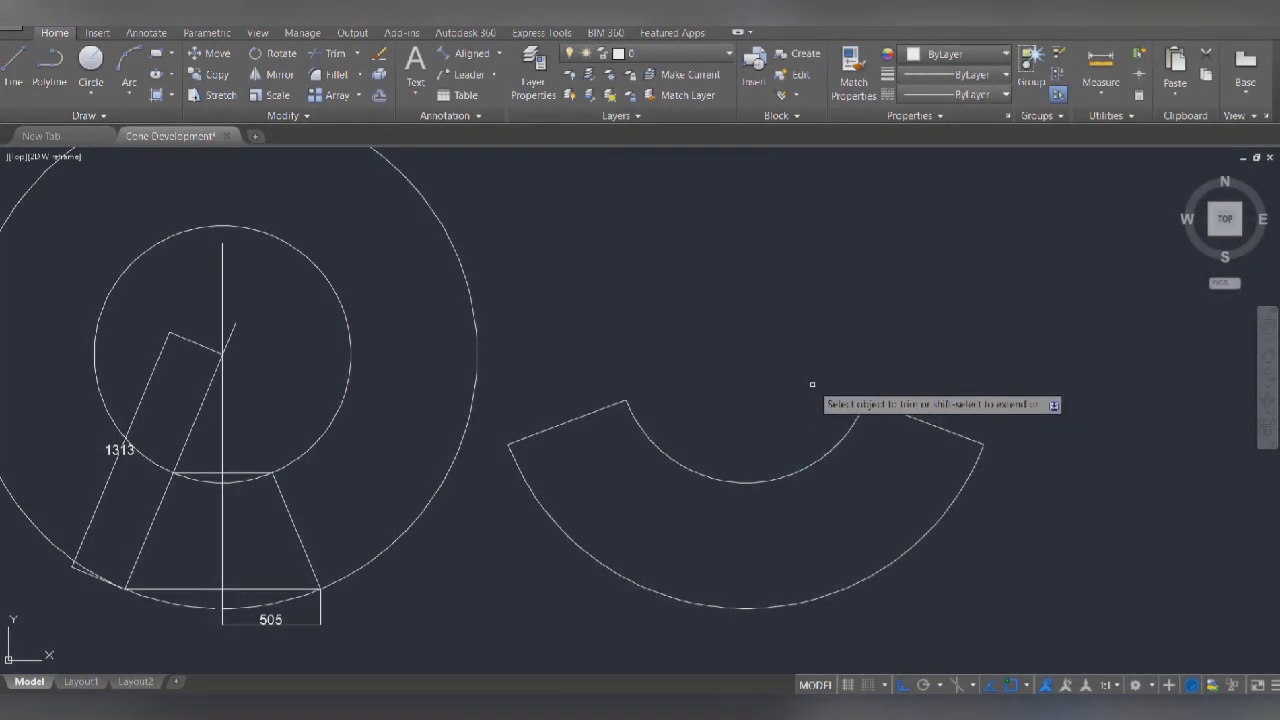
pyautogui.rightClick(816, 386)
pyautogui.click(856, 399)
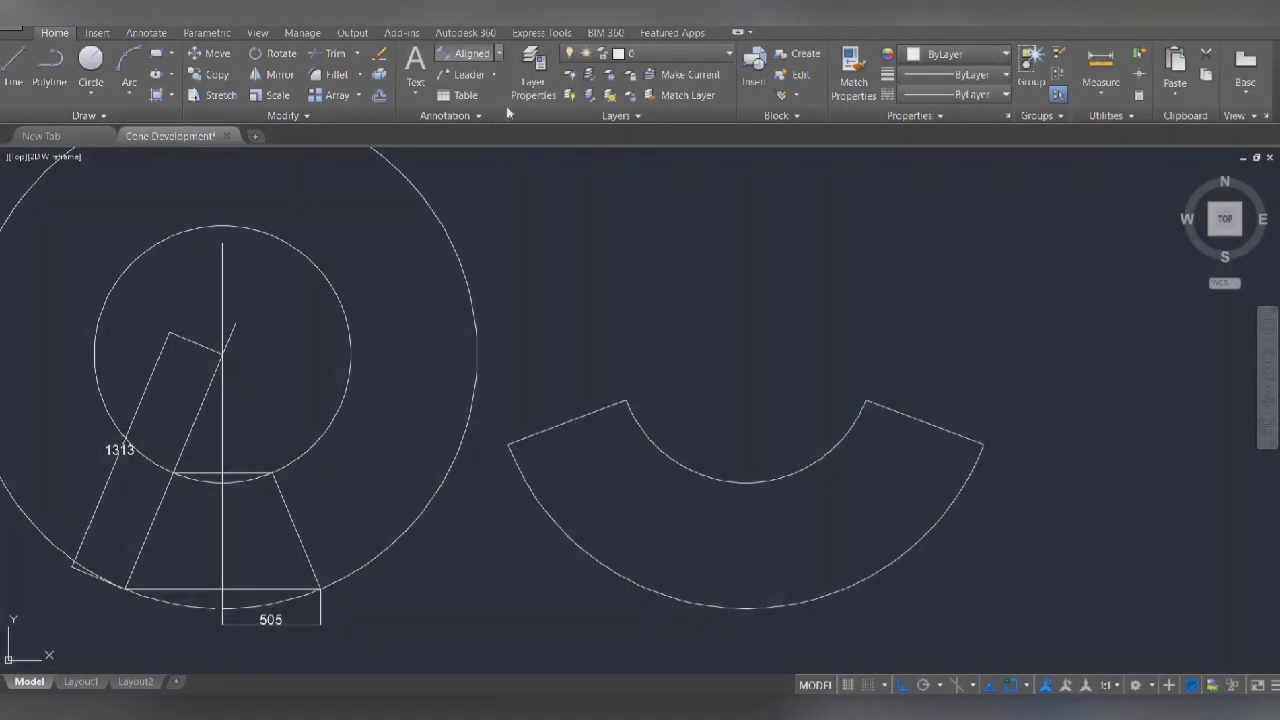
pyautogui.click(497, 53)
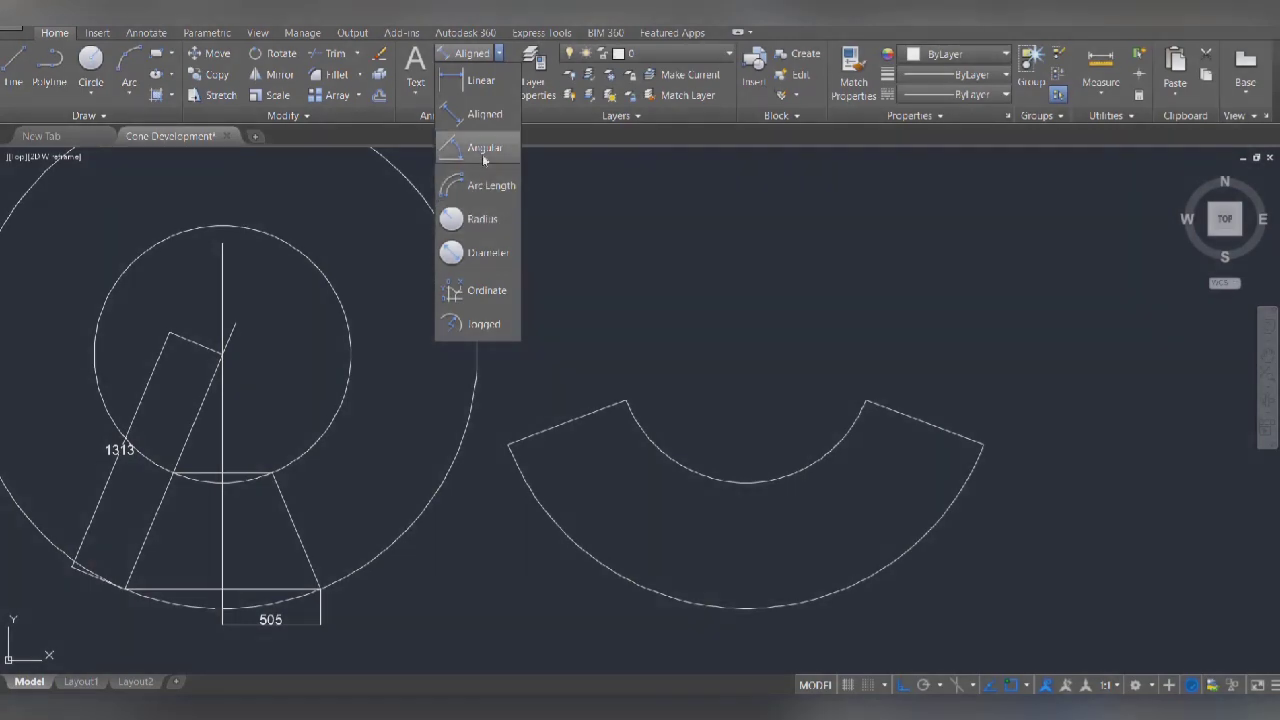
pyautogui.click(482, 149)
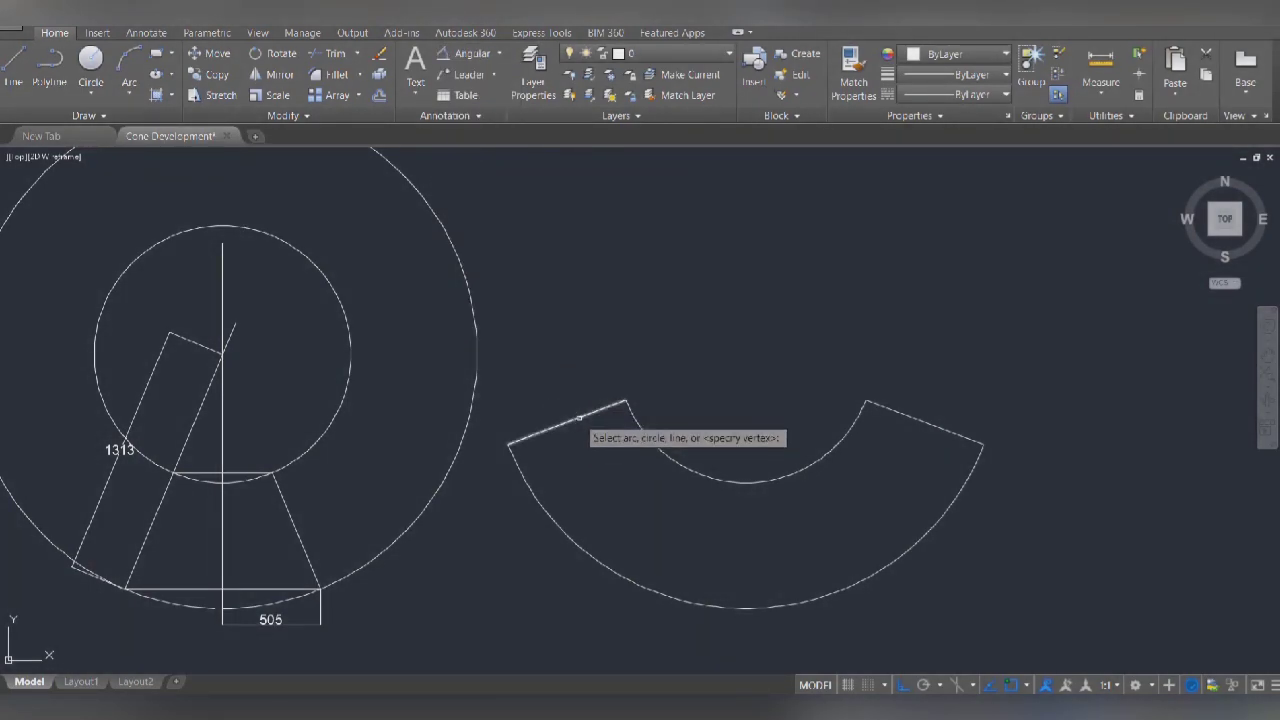
pyautogui.click(543, 430)
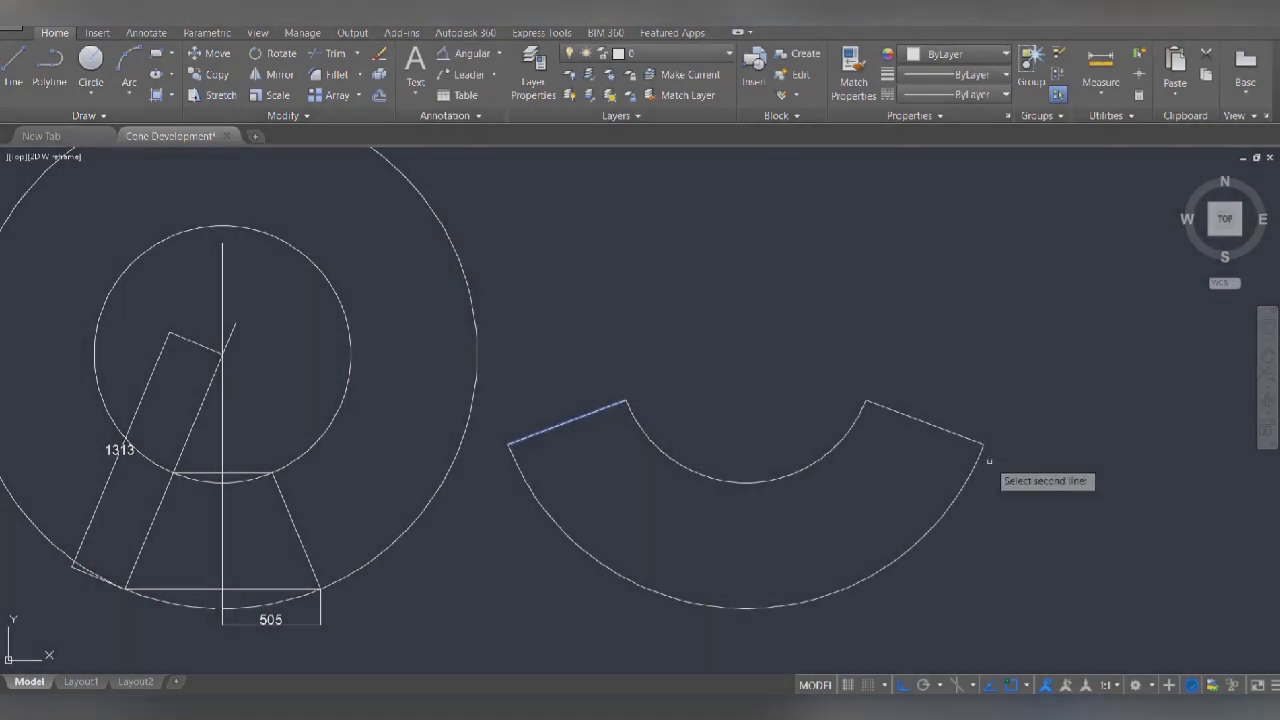
pyautogui.click(953, 433)
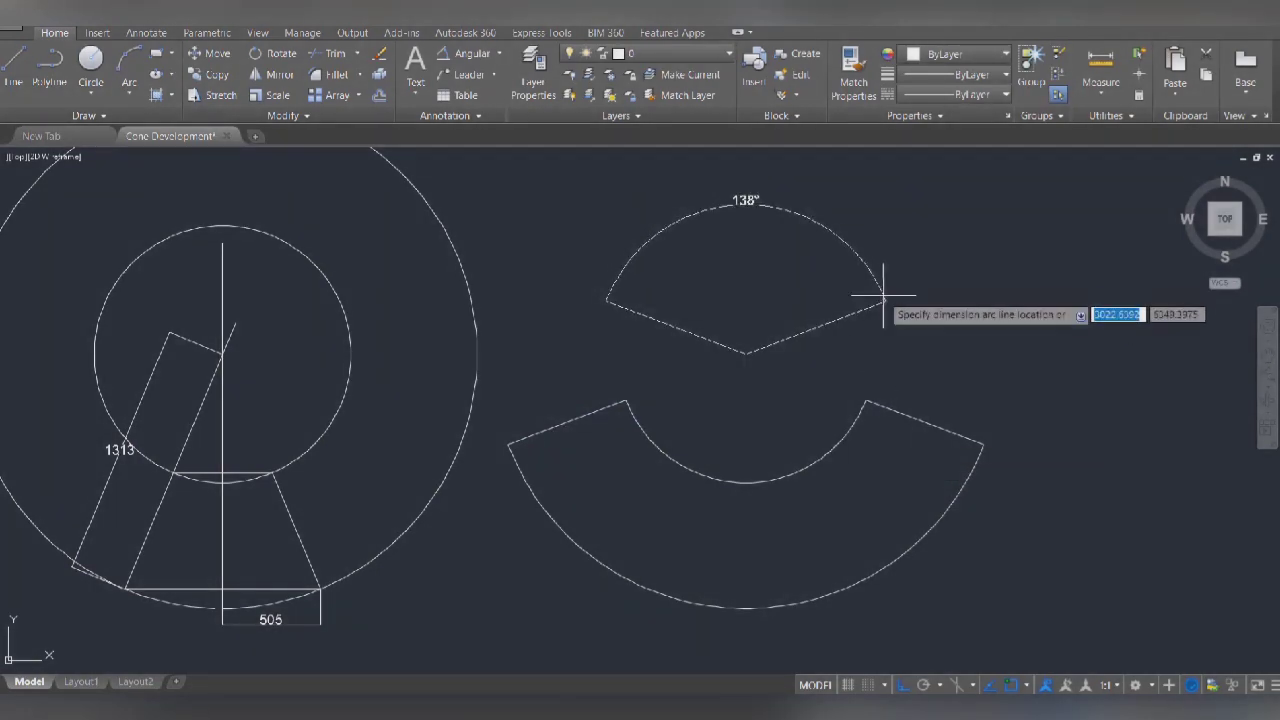
pyautogui.rightClick(875, 293)
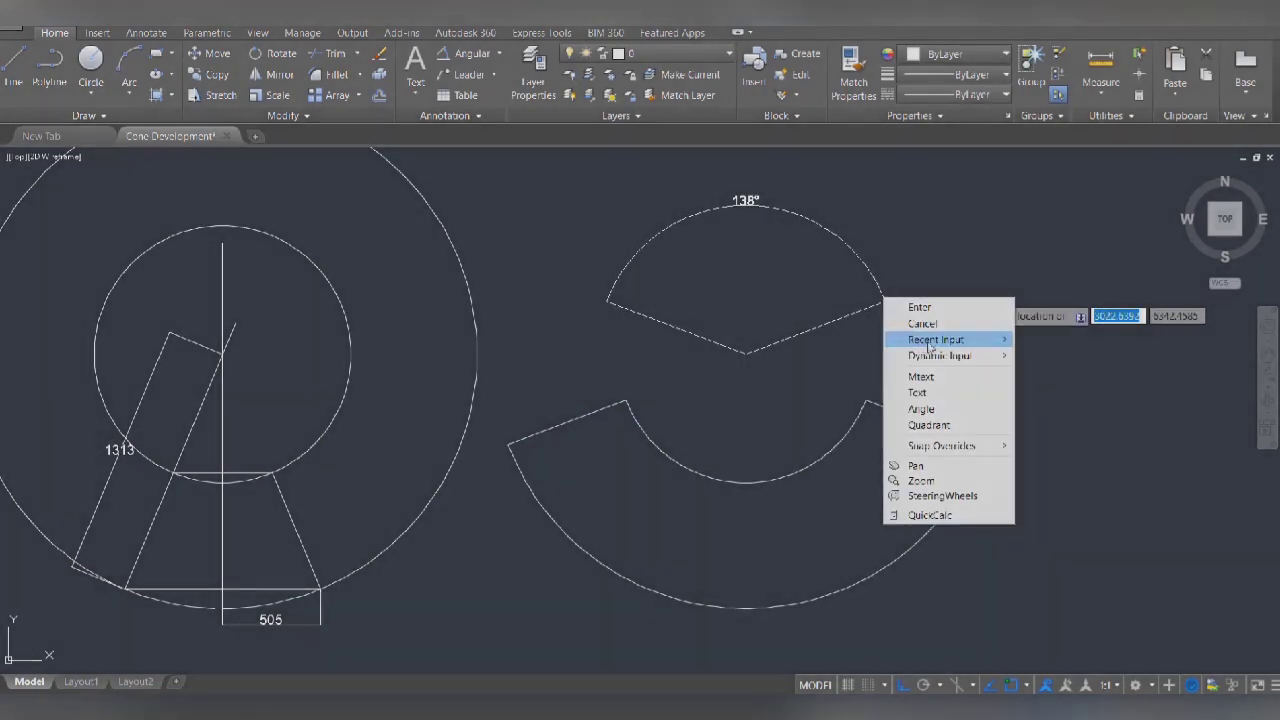
pyautogui.click(938, 325)
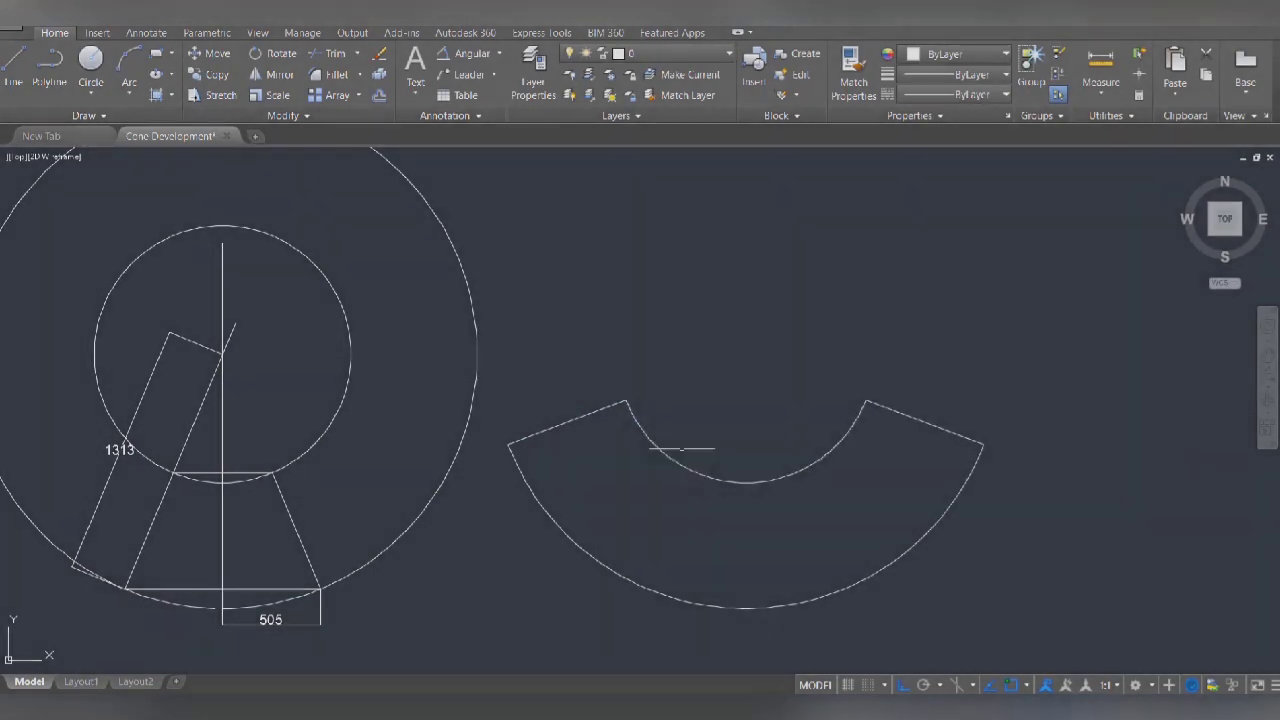
pyautogui.moveTo(657, 449); pyautogui.dragTo(729, 371)
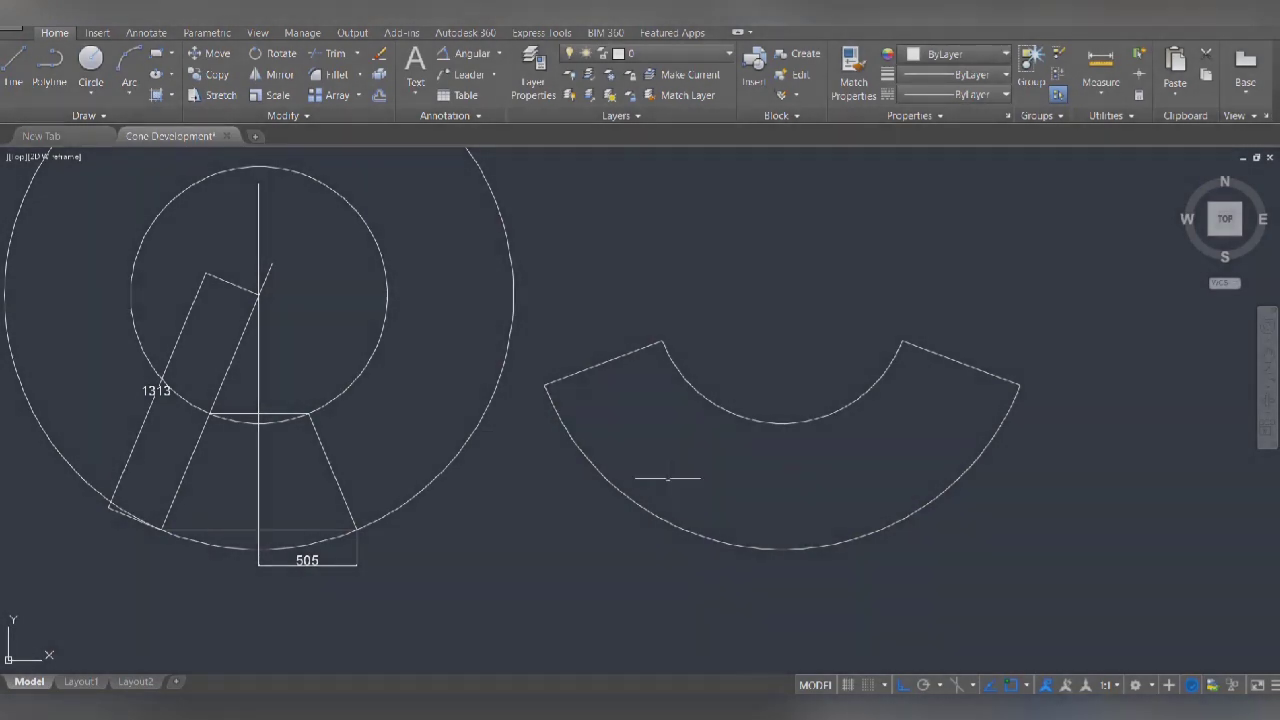
pyautogui.moveTo(666, 477); pyautogui.dragTo(980, 477)
pyautogui.moveTo(300, 478)
pyautogui.mouseDown()
pyautogui.moveTo(423, 494)
pyautogui.moveTo(543, 534)
pyautogui.mouseUp()
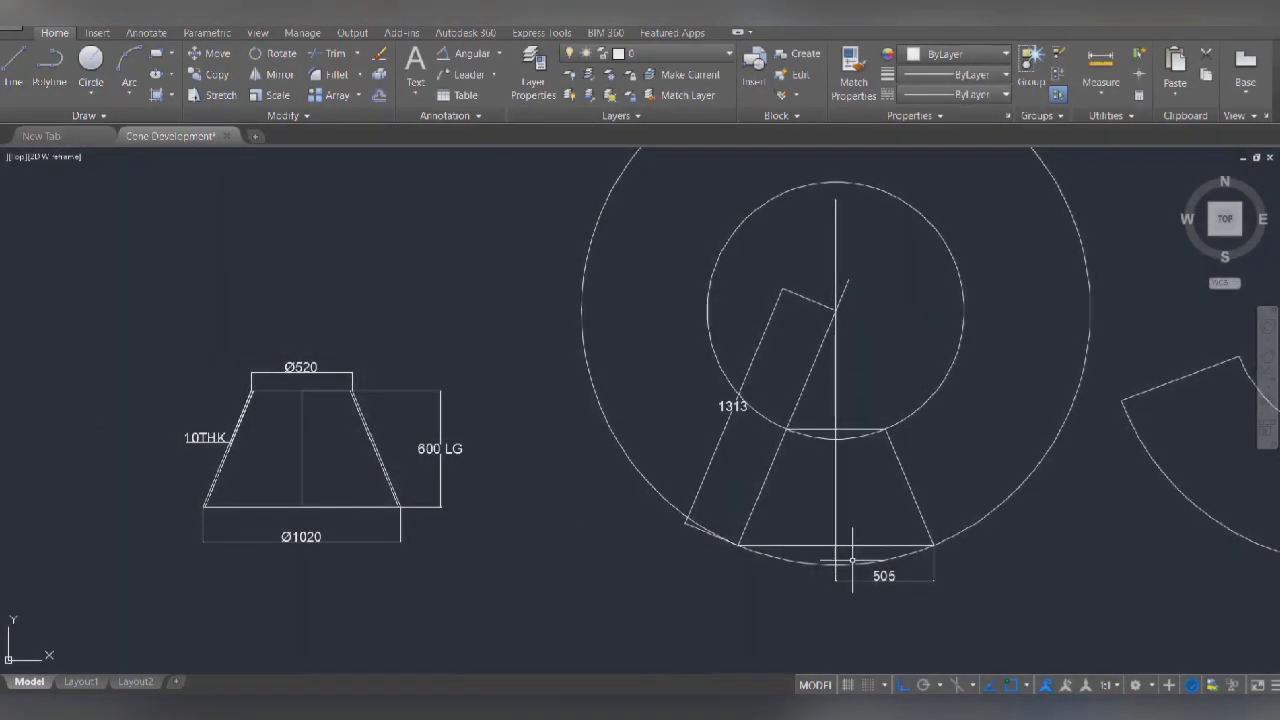
pyautogui.moveTo(1161, 562); pyautogui.dragTo(628, 508)
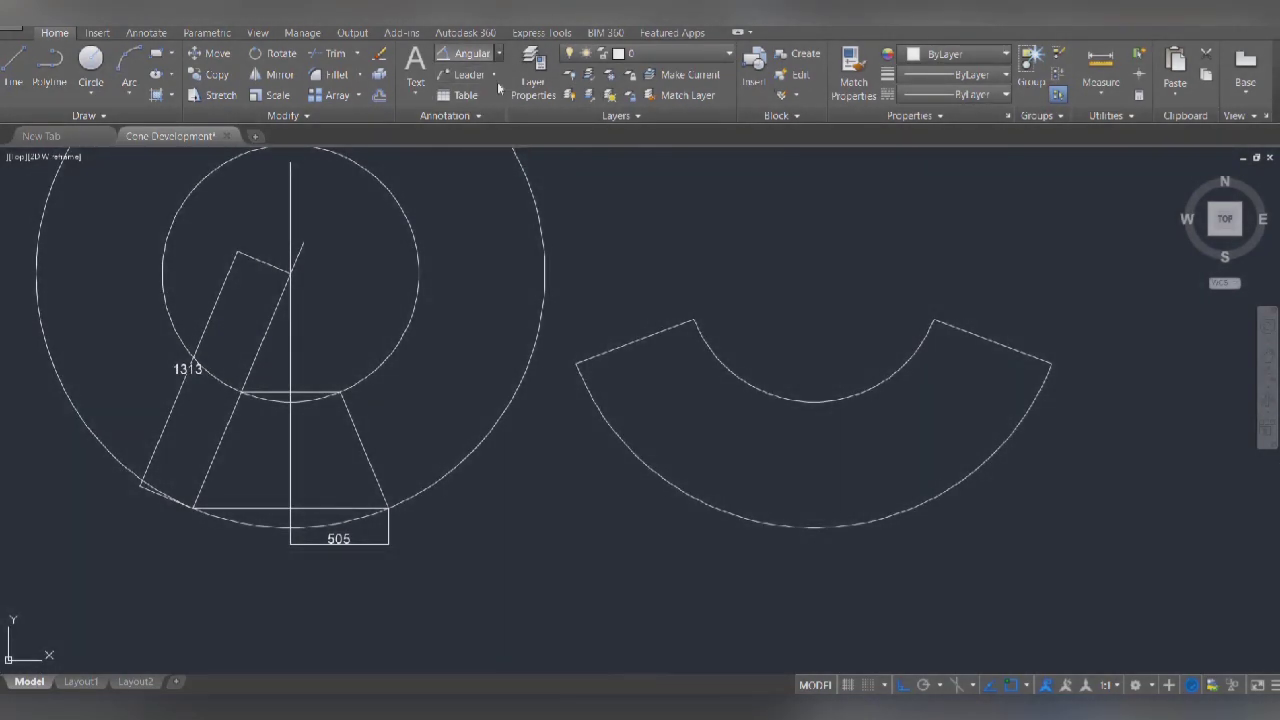
# Step: Add a 3173 arc-length dimension below the flat pattern's outer arc
pyautogui.click(499, 57)
pyautogui.click(475, 180)
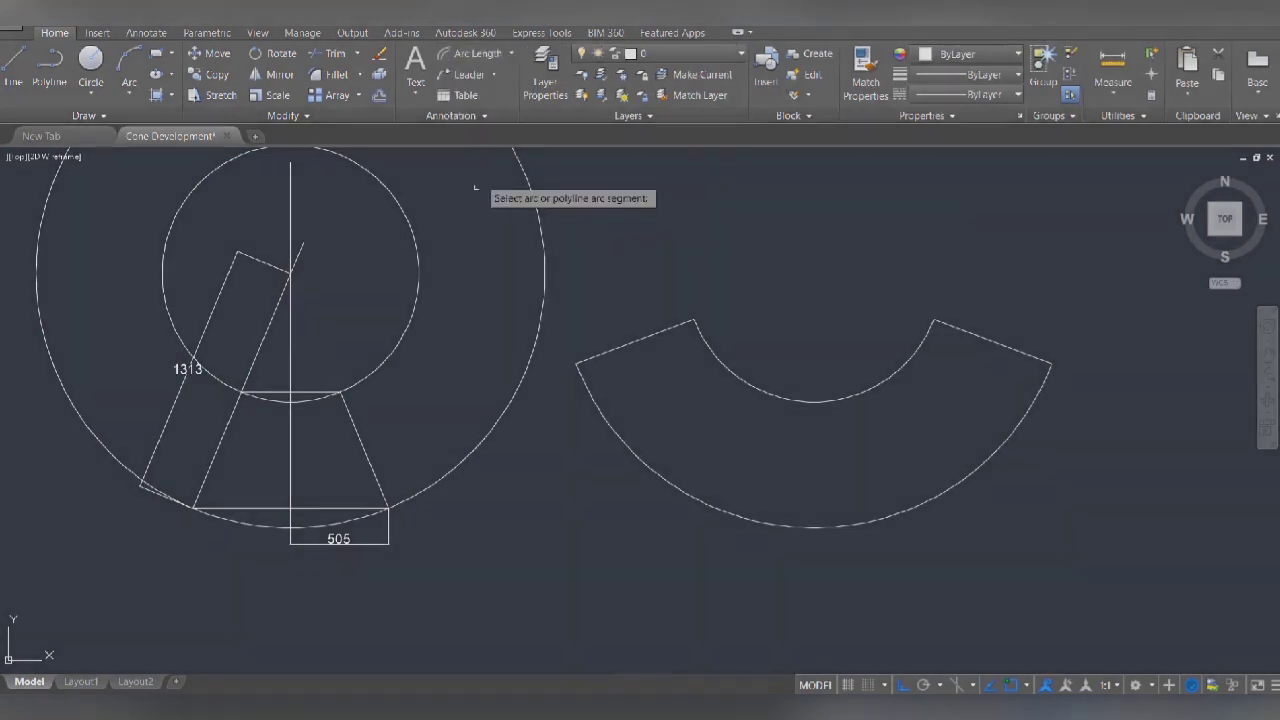
pyautogui.click(803, 527)
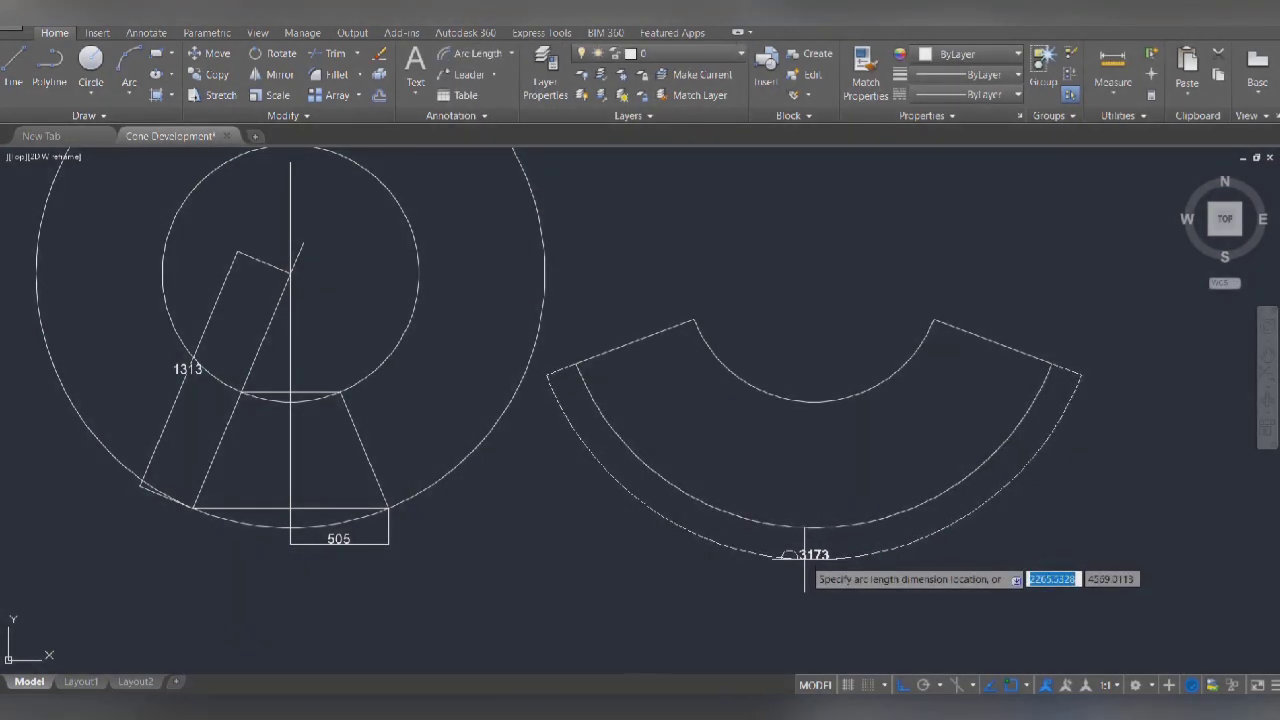
pyautogui.click(804, 557)
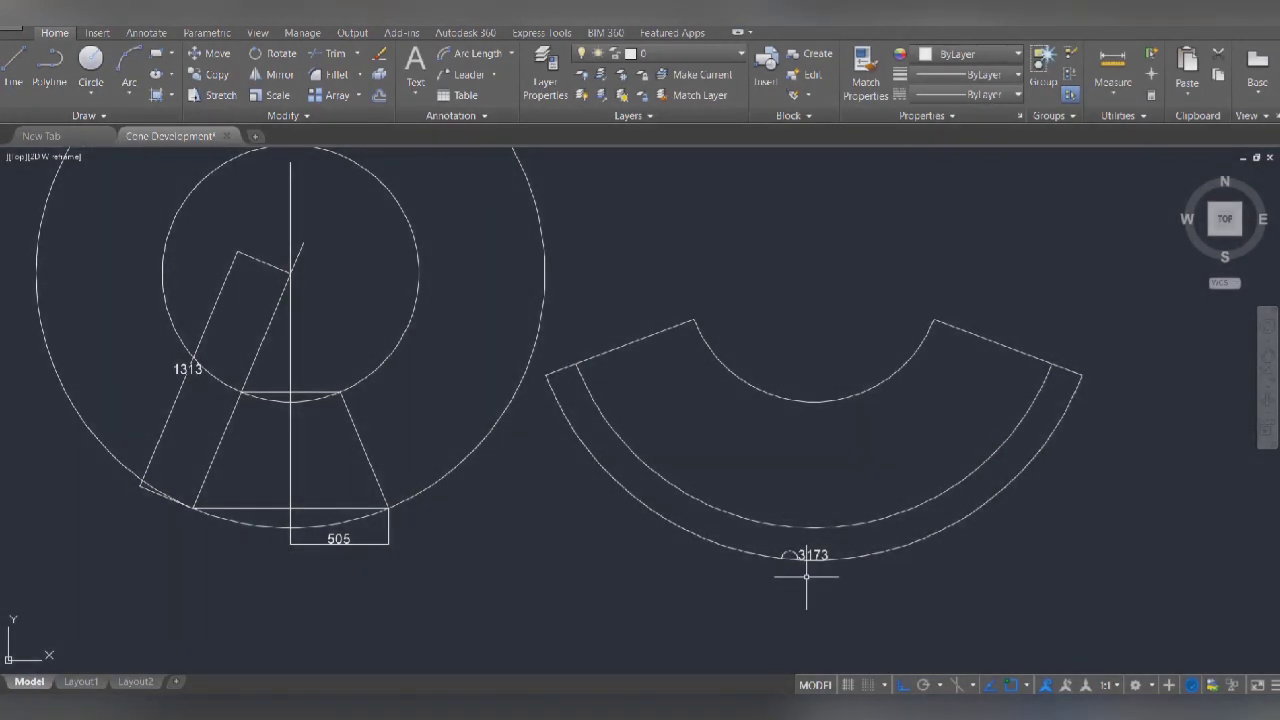
pyautogui.hotkey('alt', 'Tab')
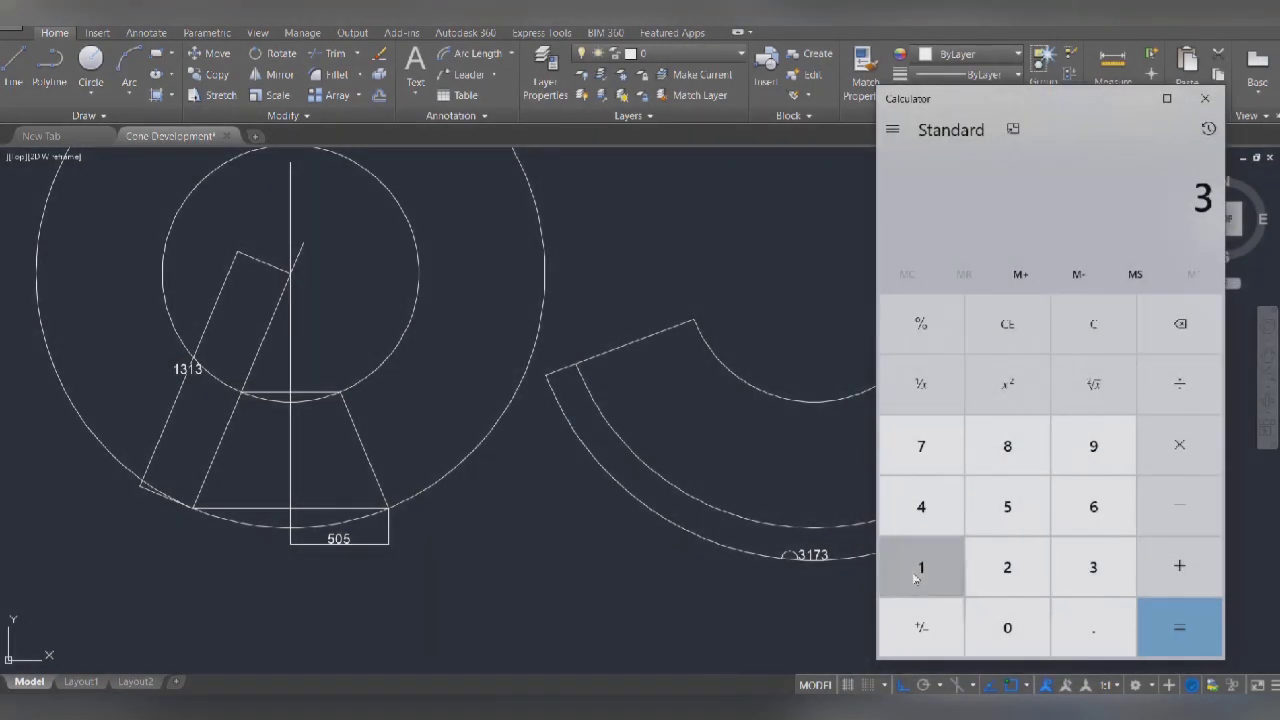
# Step: In Calculator, divide 3173 by 3.1416 to get about 1,009.99
pyautogui.click(915, 575)
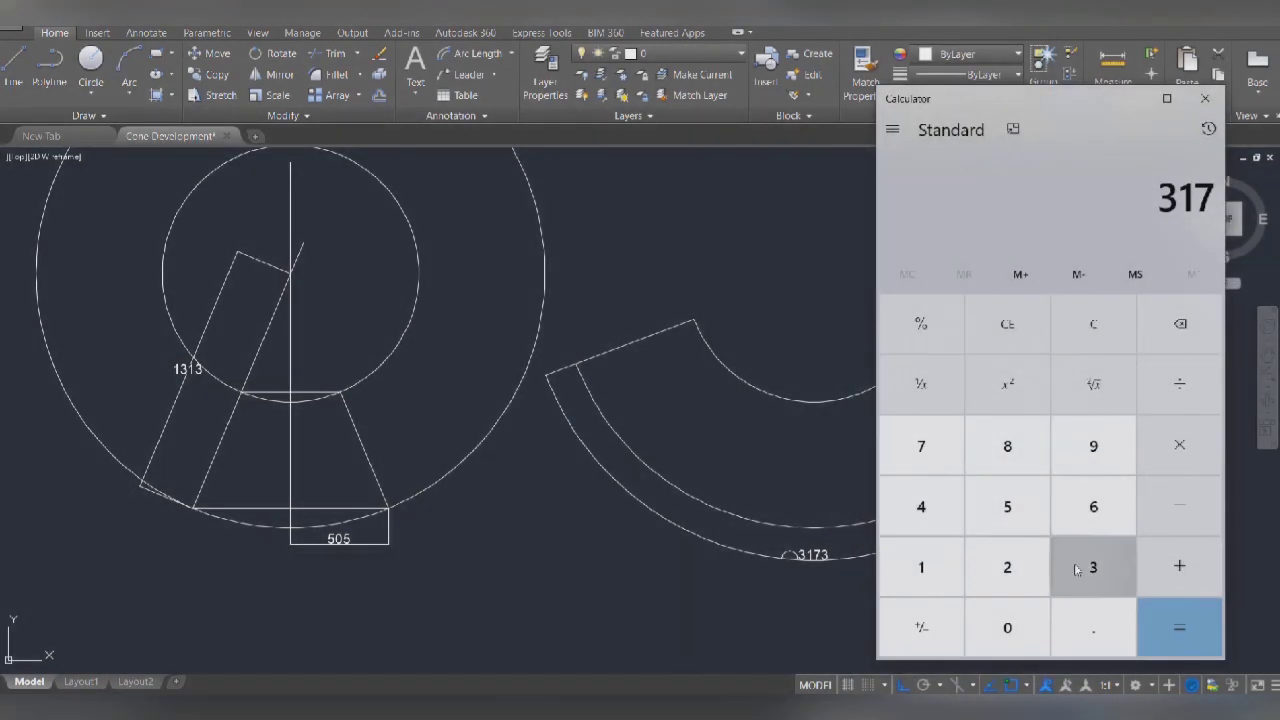
pyautogui.click(1076, 564)
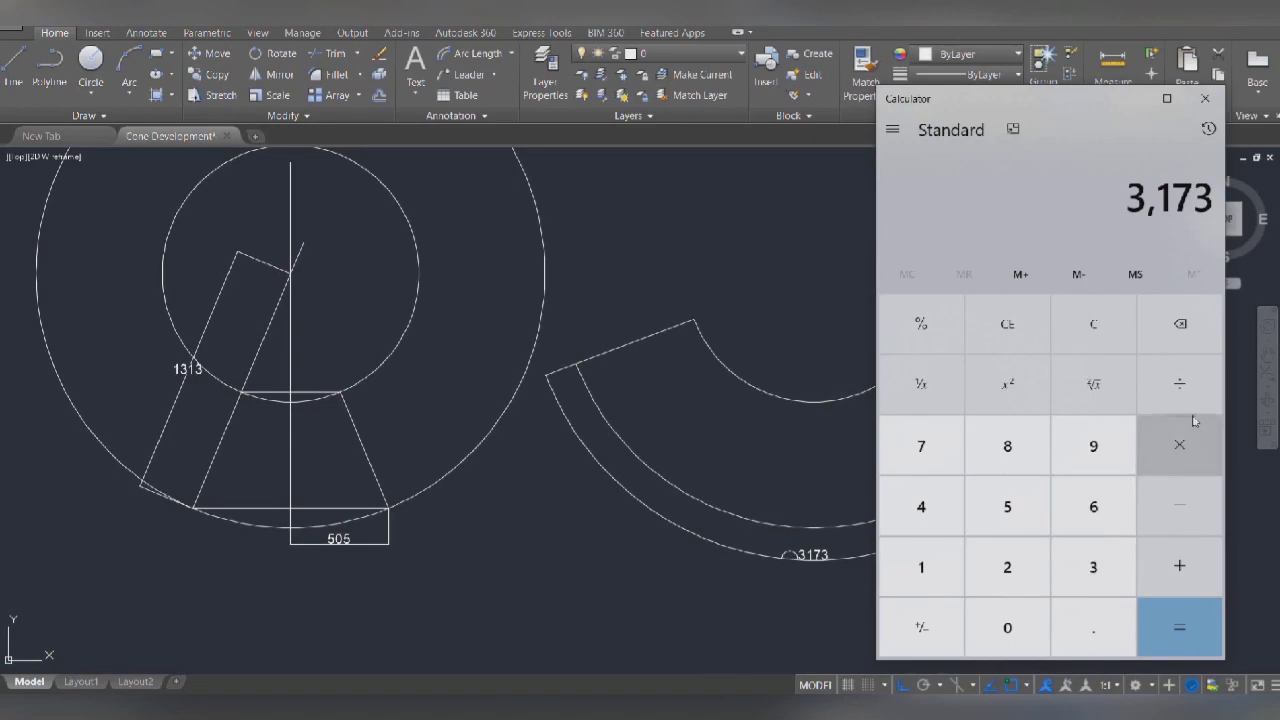
pyautogui.click(1179, 384)
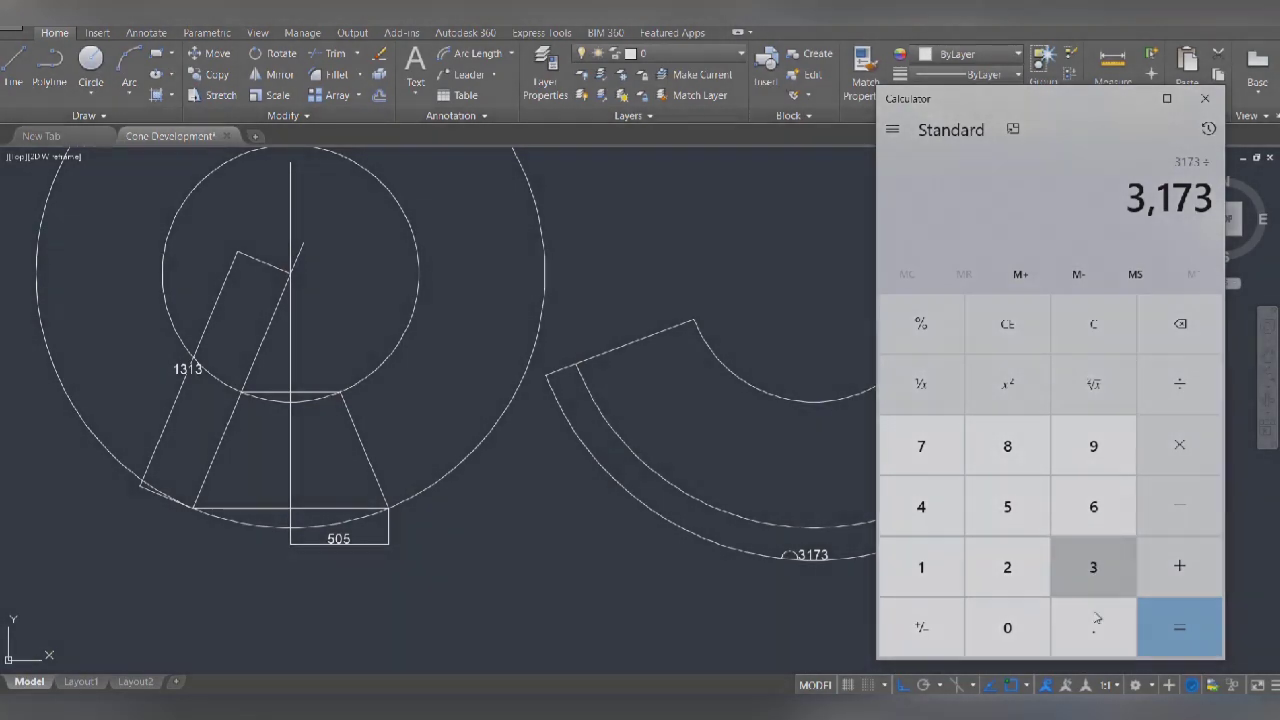
pyautogui.click(1093, 570)
pyautogui.click(1093, 627)
pyautogui.click(915, 555)
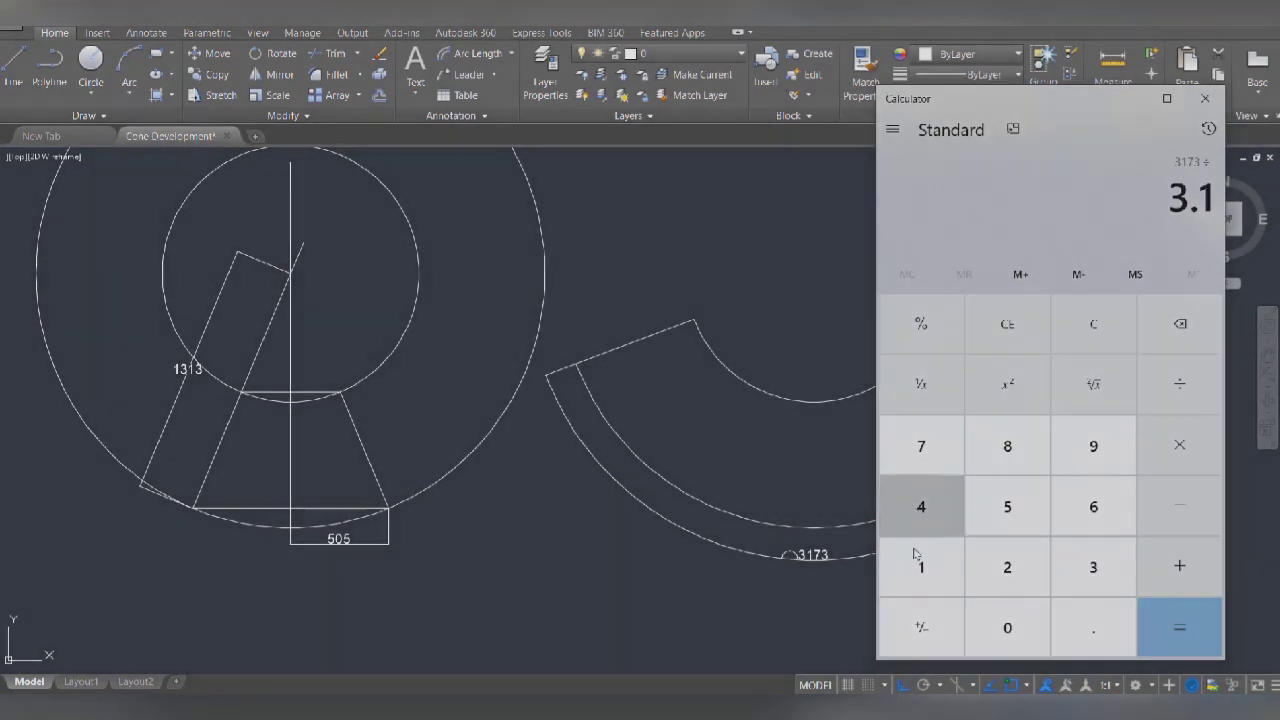
pyautogui.click(921, 506)
pyautogui.click(921, 567)
pyautogui.click(1093, 506)
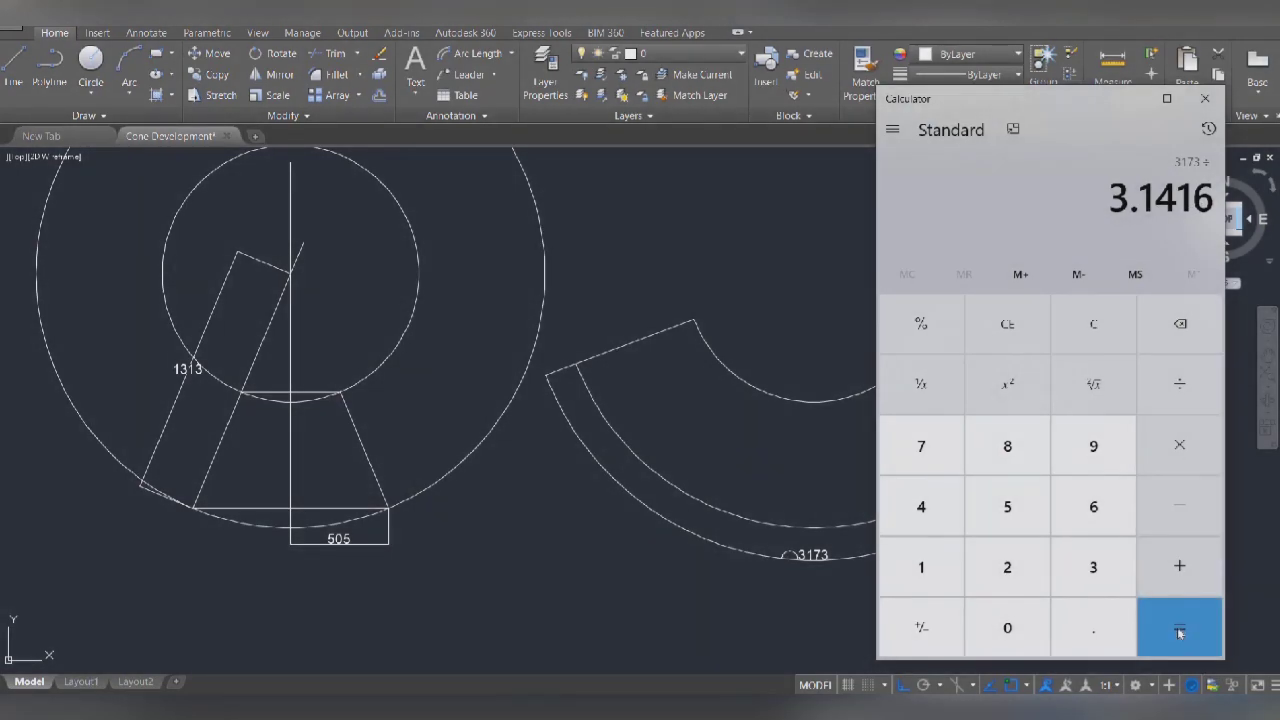
pyautogui.click(1180, 630)
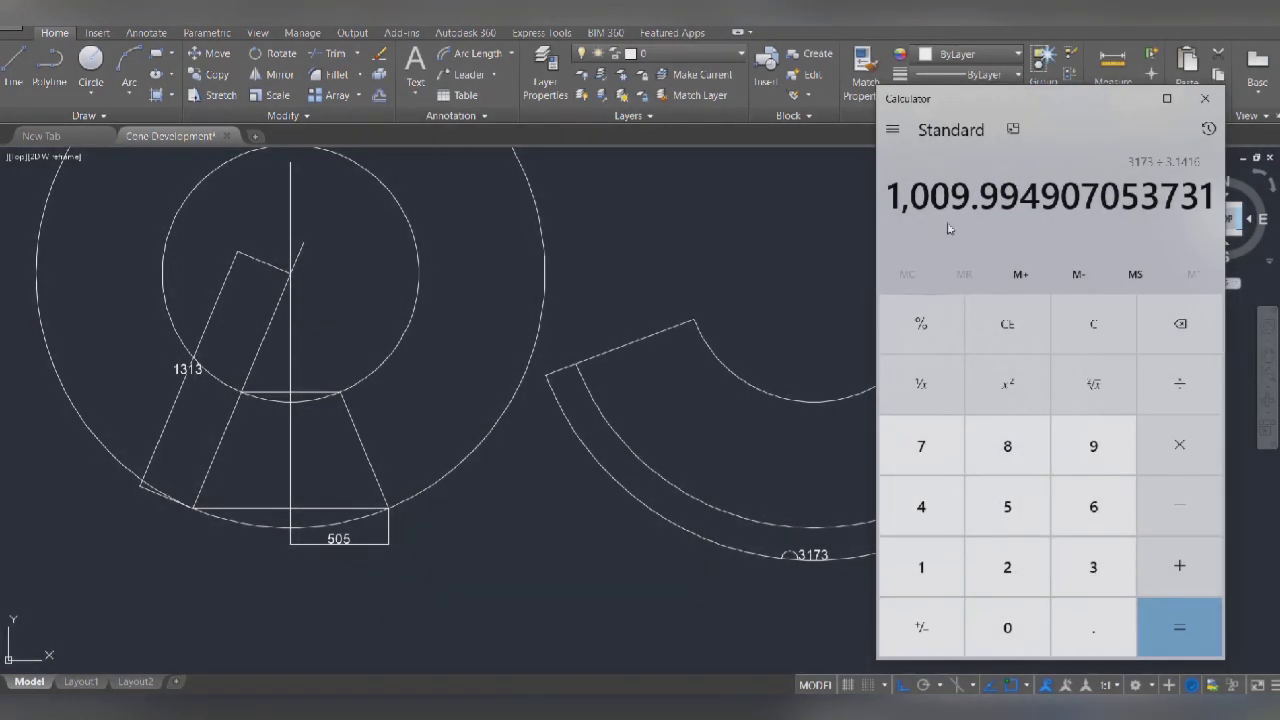
# Step: Add 10 to the result, giving 1,019.994907053731
pyautogui.click(1179, 567)
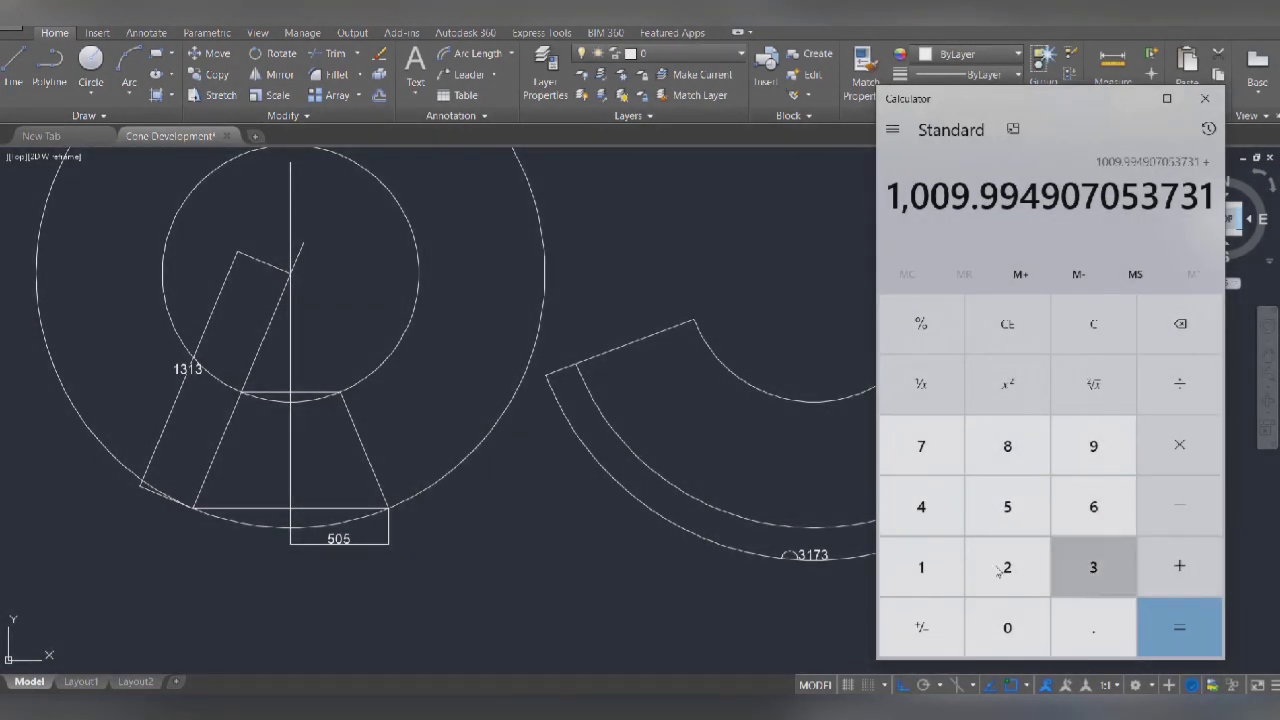
pyautogui.click(945, 578)
pyautogui.click(985, 625)
pyautogui.click(1165, 645)
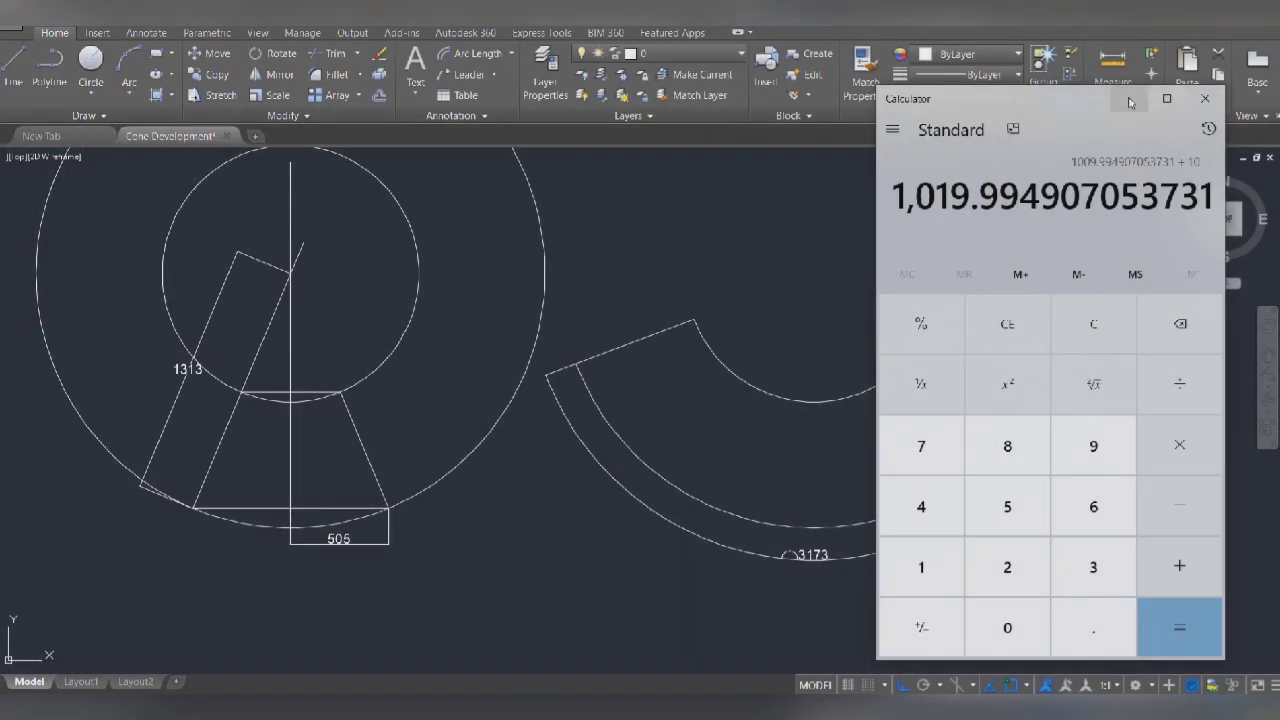
# Step: Back in AutoCAD, dimension the inner arc with a 1602 arc-length dimension above it
pyautogui.click(1129, 103)
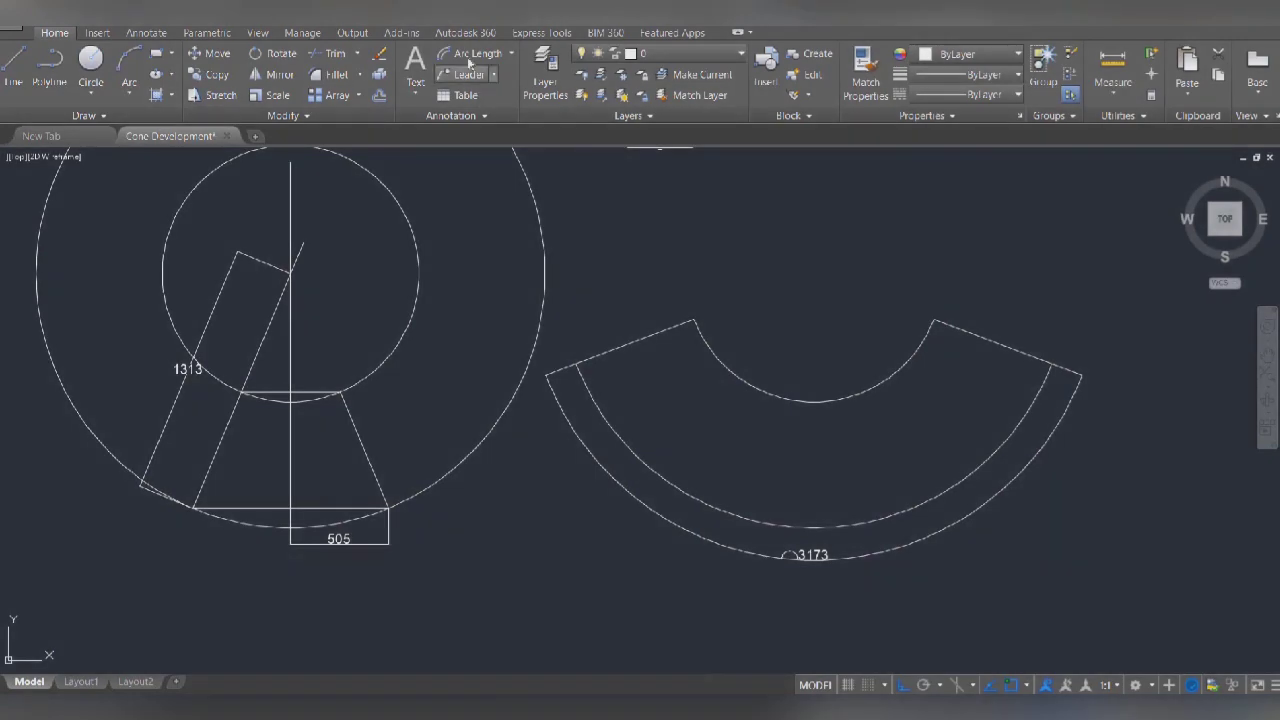
pyautogui.click(472, 53)
pyautogui.click(815, 401)
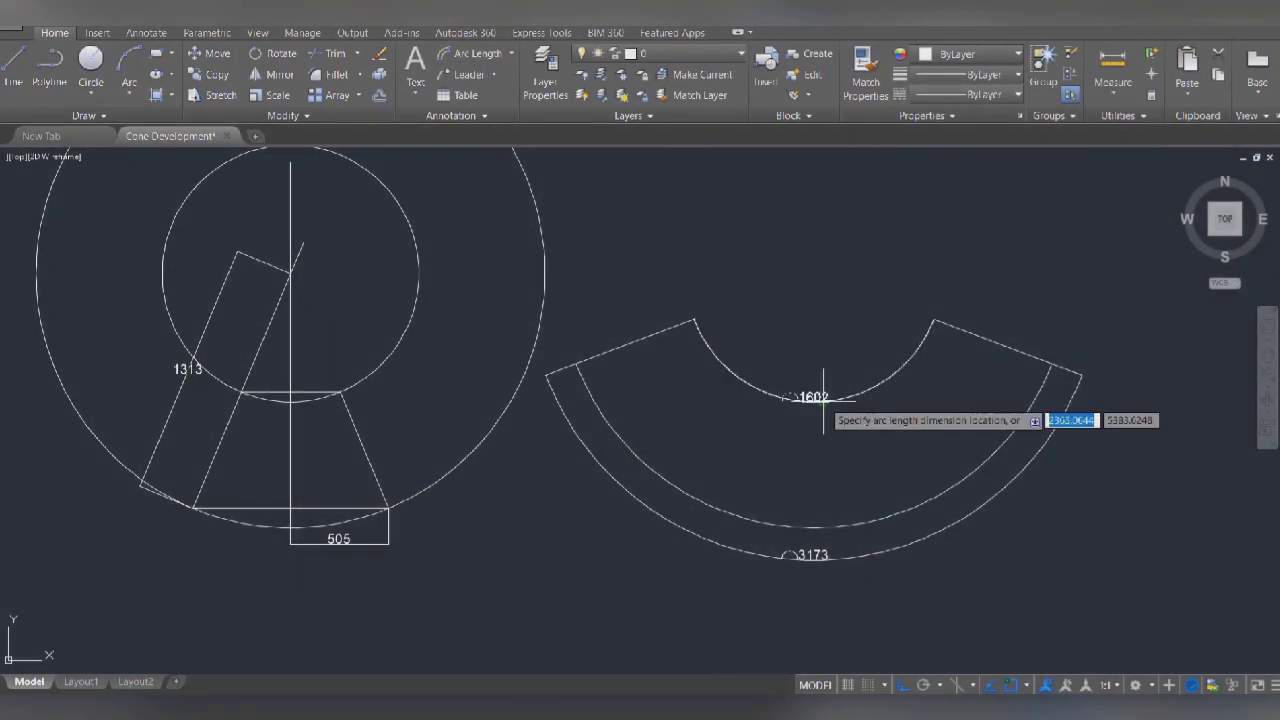
pyautogui.click(815, 365)
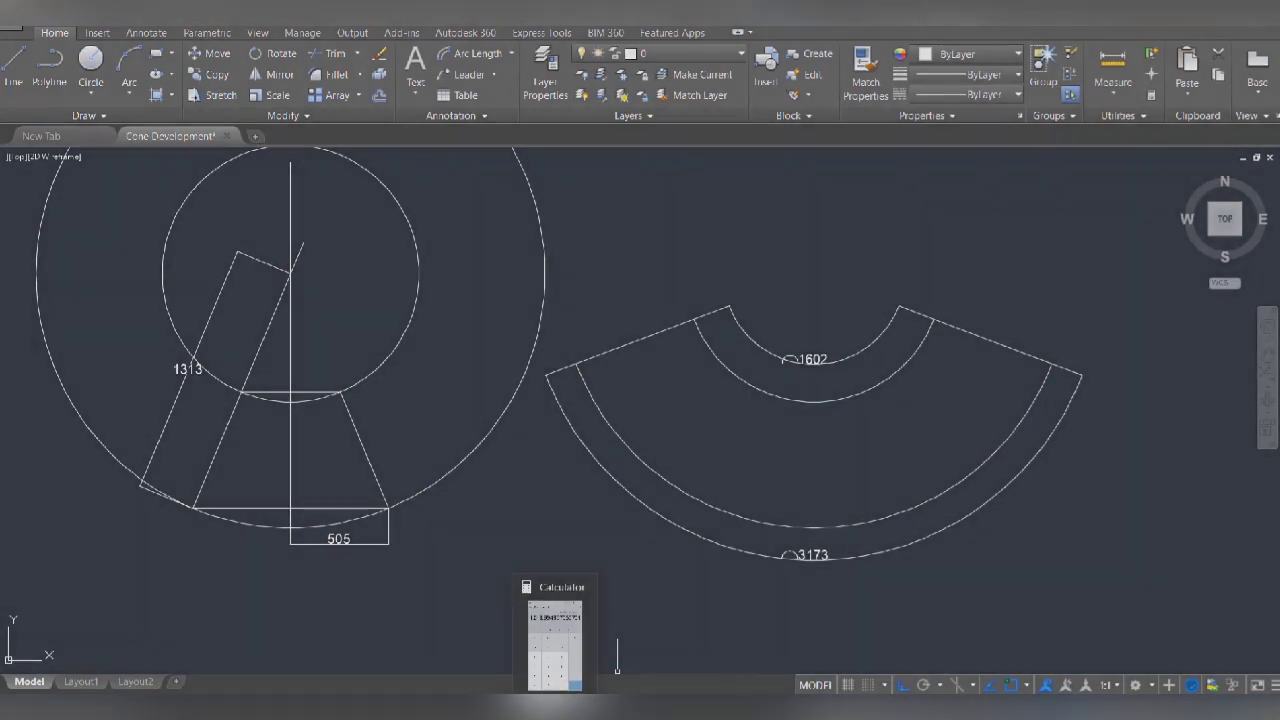
# Step: In Calculator, clear and divide 1602 by 3.1416 to get about 509.93
pyautogui.click(560, 708)
pyautogui.click(1093, 323)
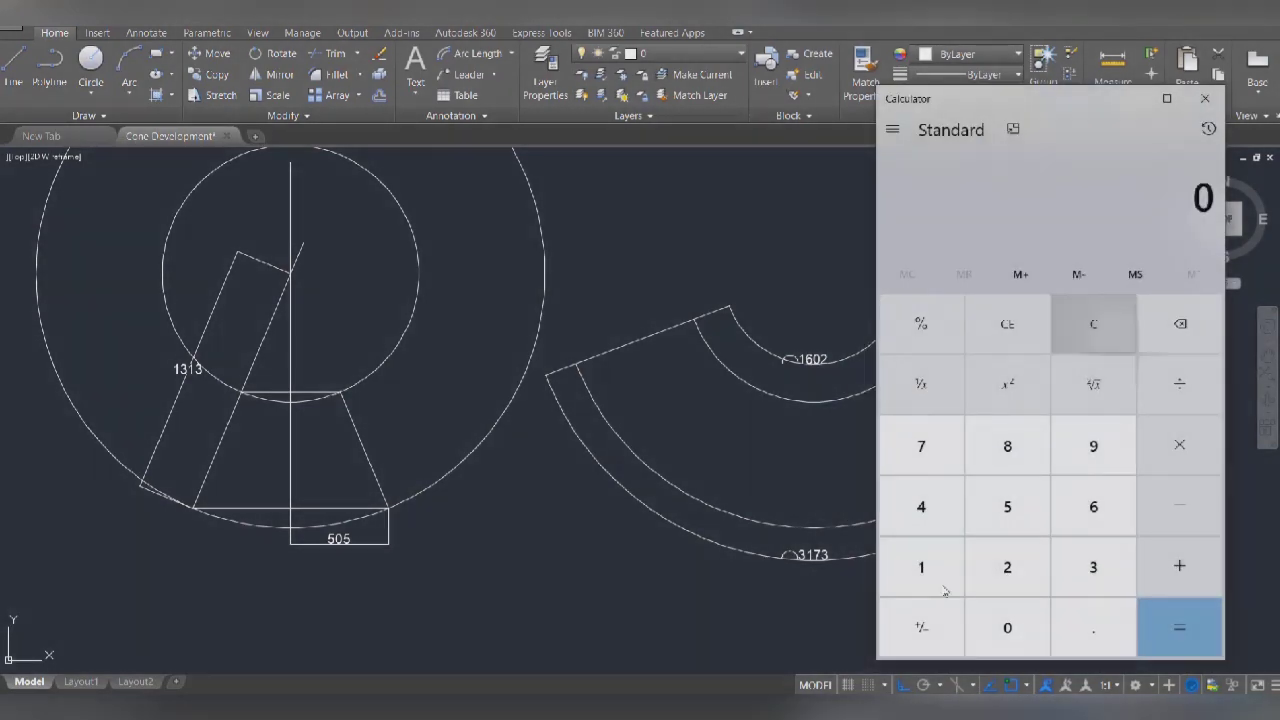
pyautogui.click(943, 590)
pyautogui.click(1075, 512)
pyautogui.click(1018, 626)
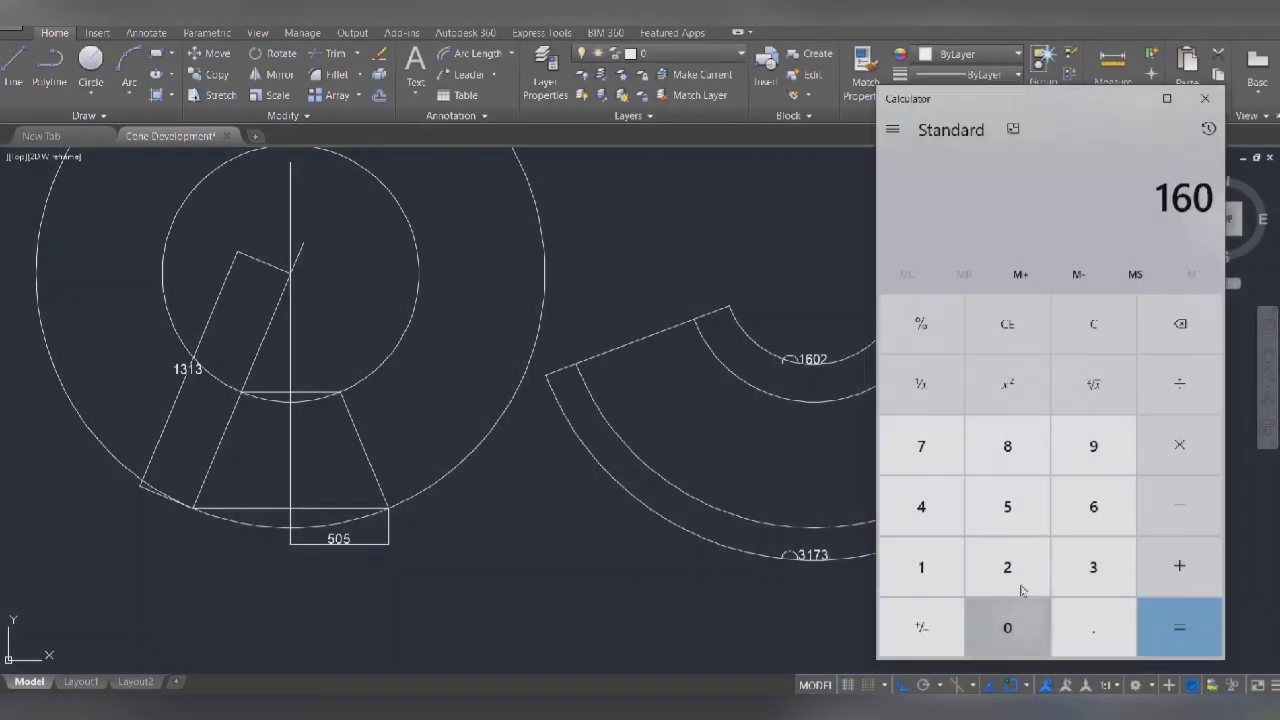
pyautogui.click(1020, 575)
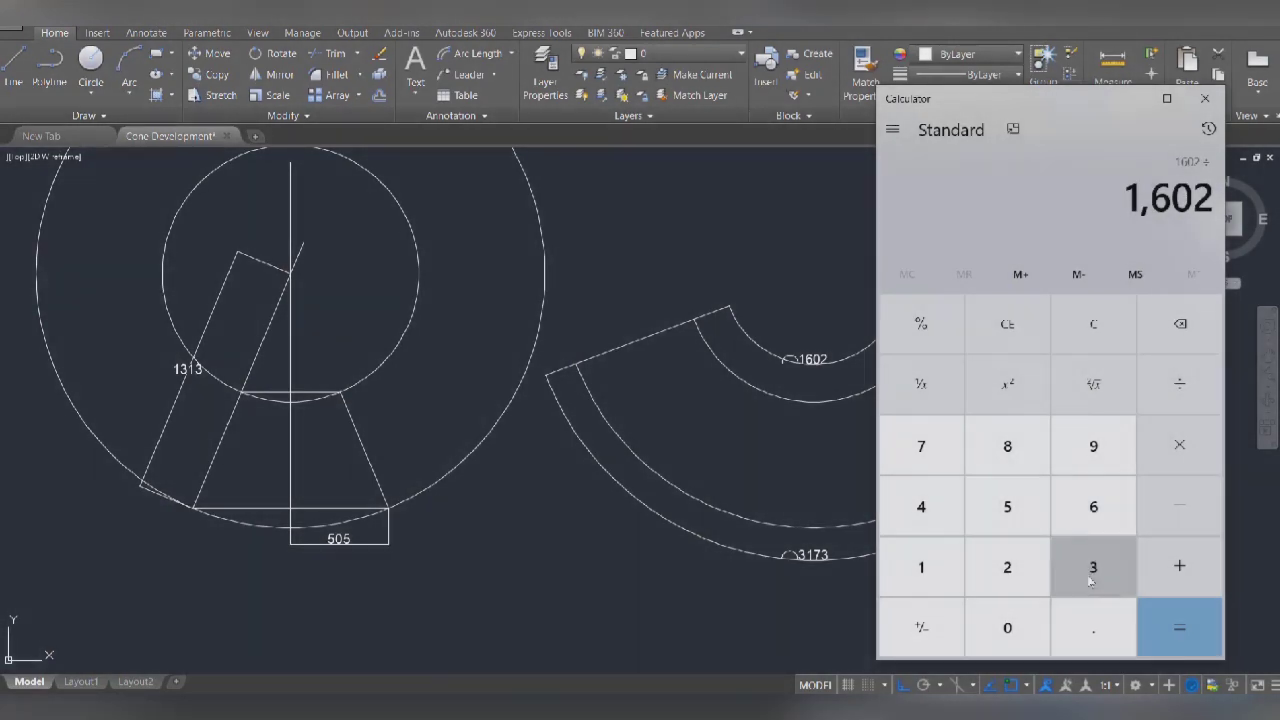
pyautogui.click(1090, 580)
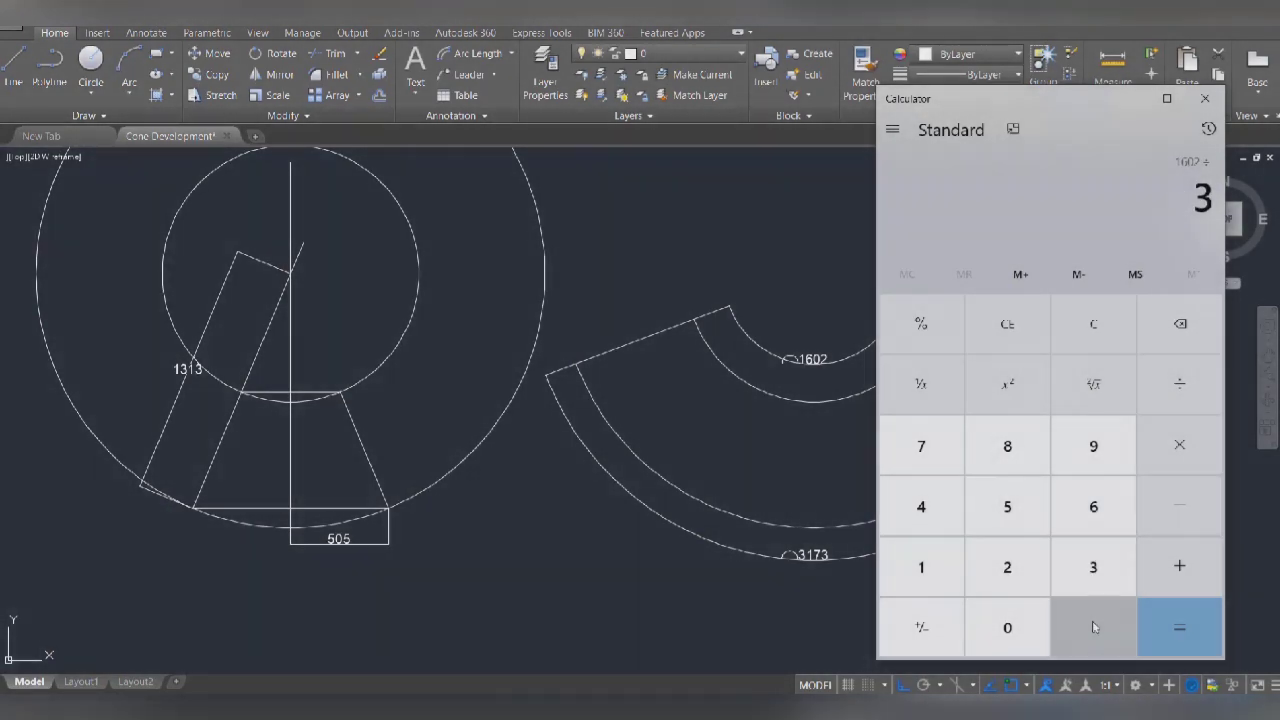
pyautogui.click(1093, 627)
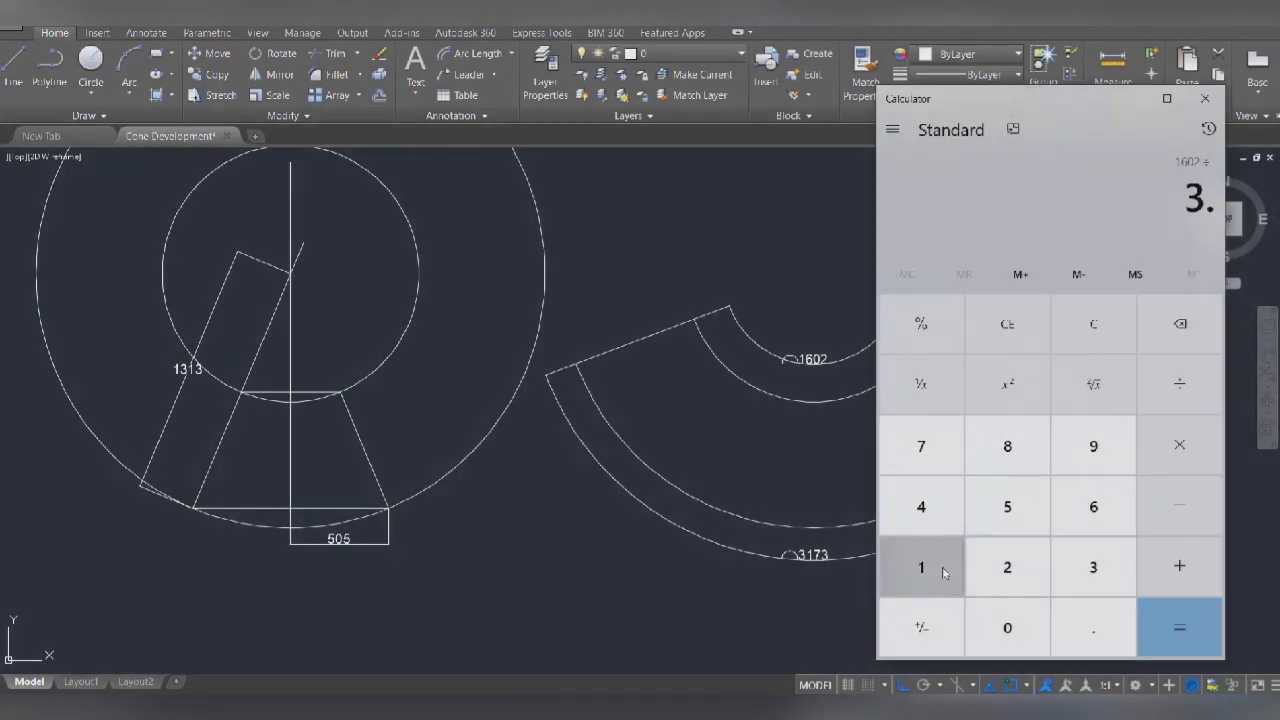
pyautogui.click(920, 565)
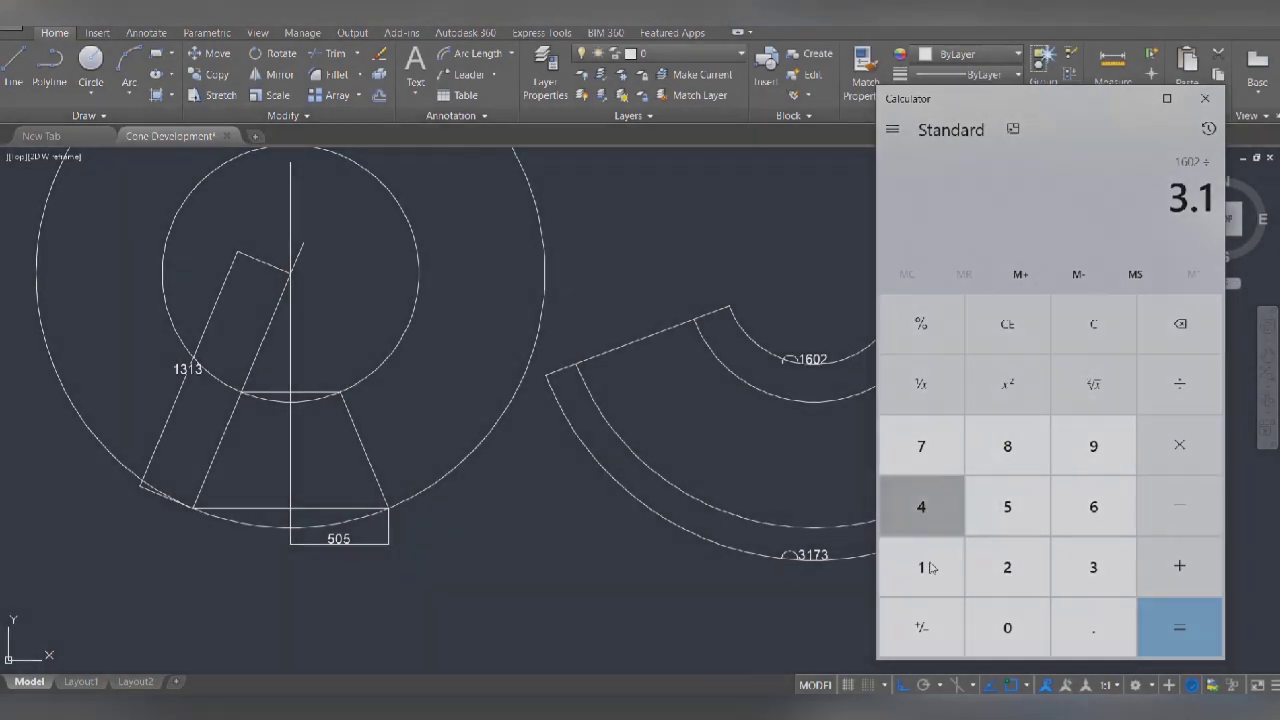
pyautogui.click(940, 516)
pyautogui.click(922, 566)
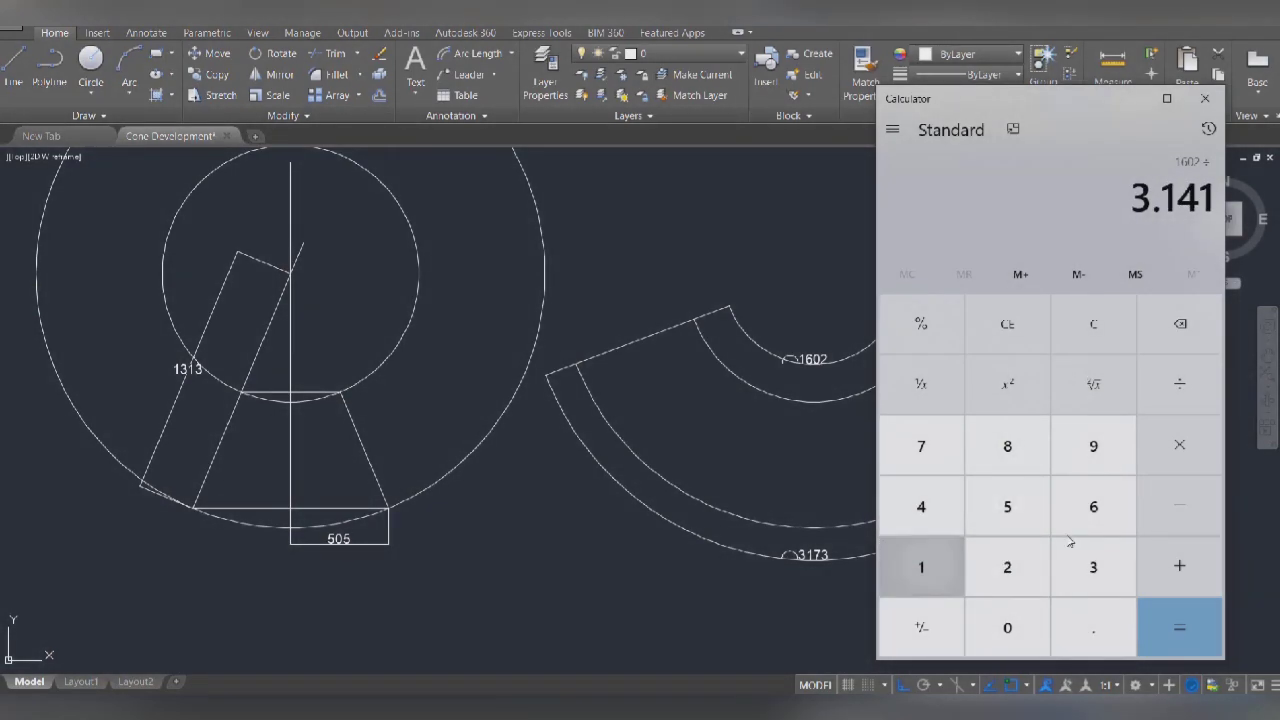
pyautogui.click(1093, 506)
pyautogui.click(1182, 641)
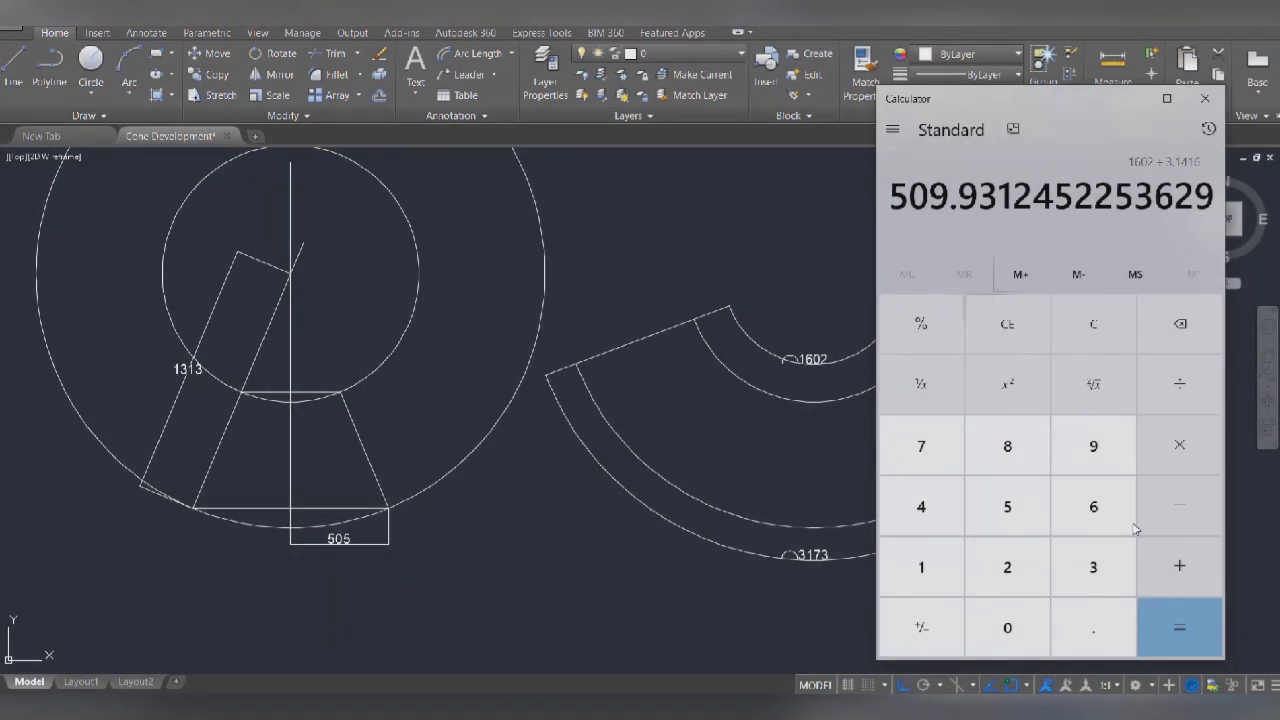
# Step: Add 10 for a total of 519.9312452253629, then hide Calculator
pyautogui.click(1192, 577)
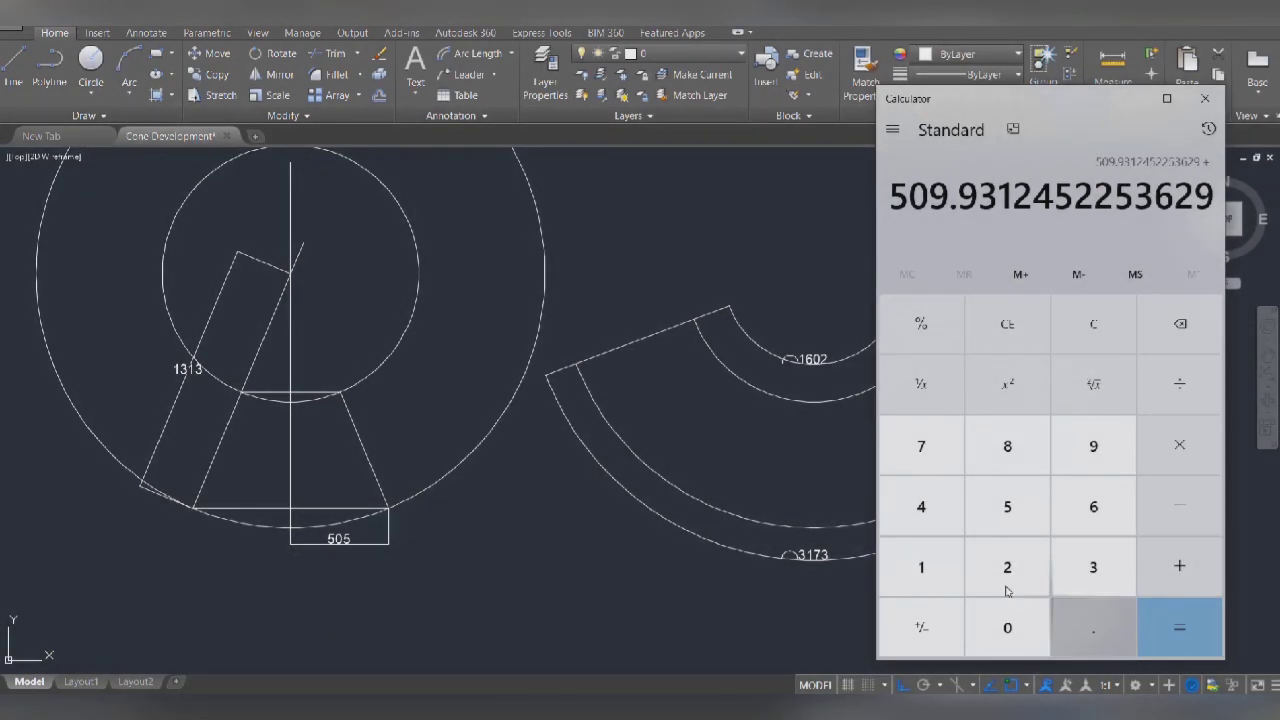
pyautogui.click(920, 566)
pyautogui.click(990, 624)
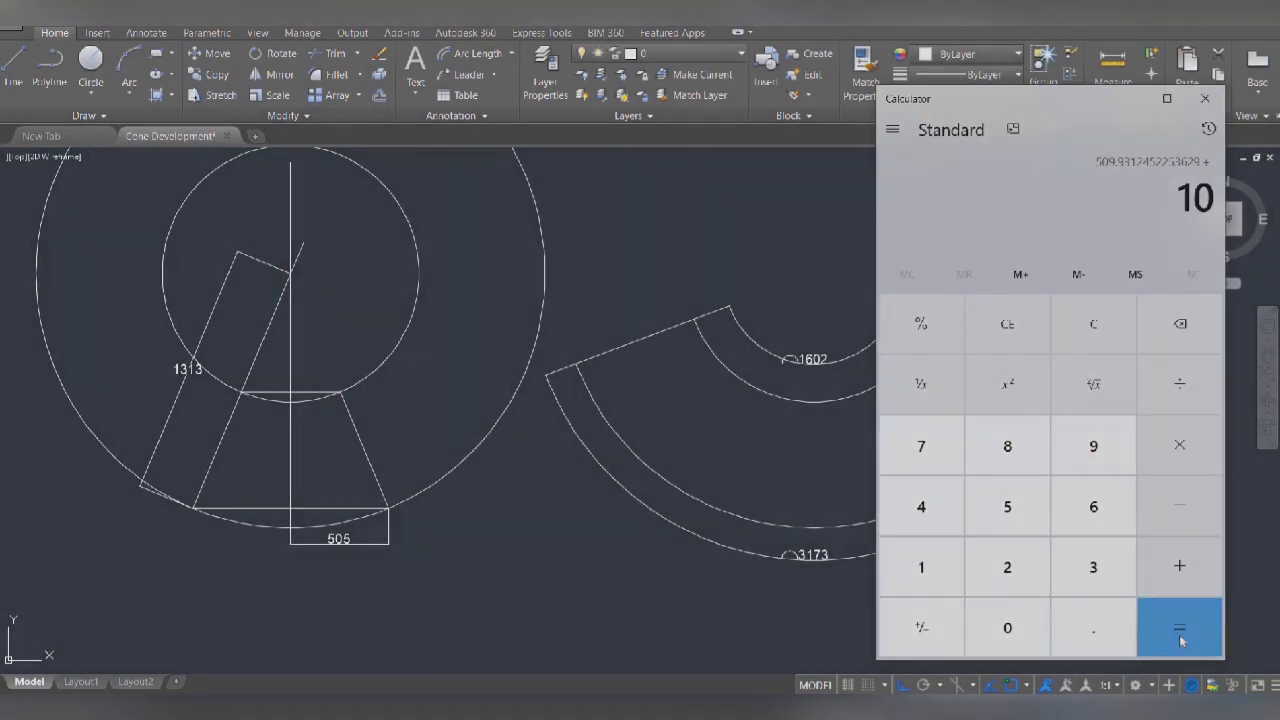
pyautogui.click(1181, 641)
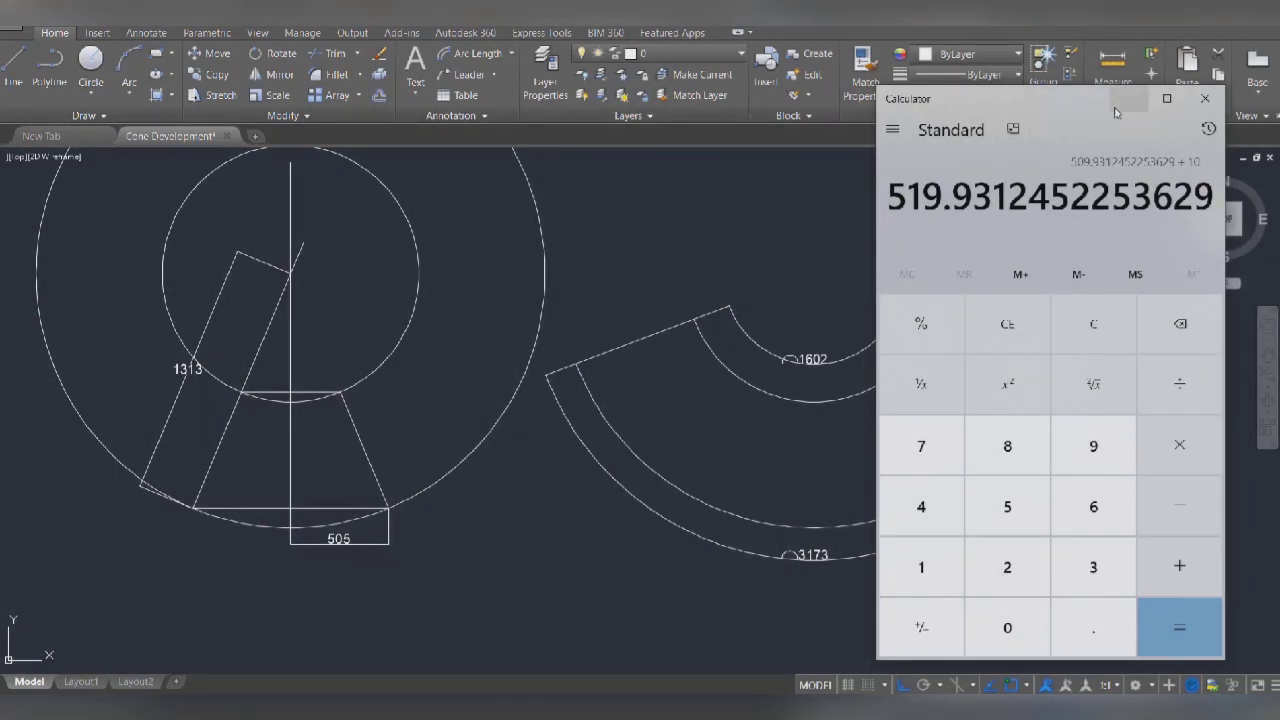
pyautogui.click(1124, 99)
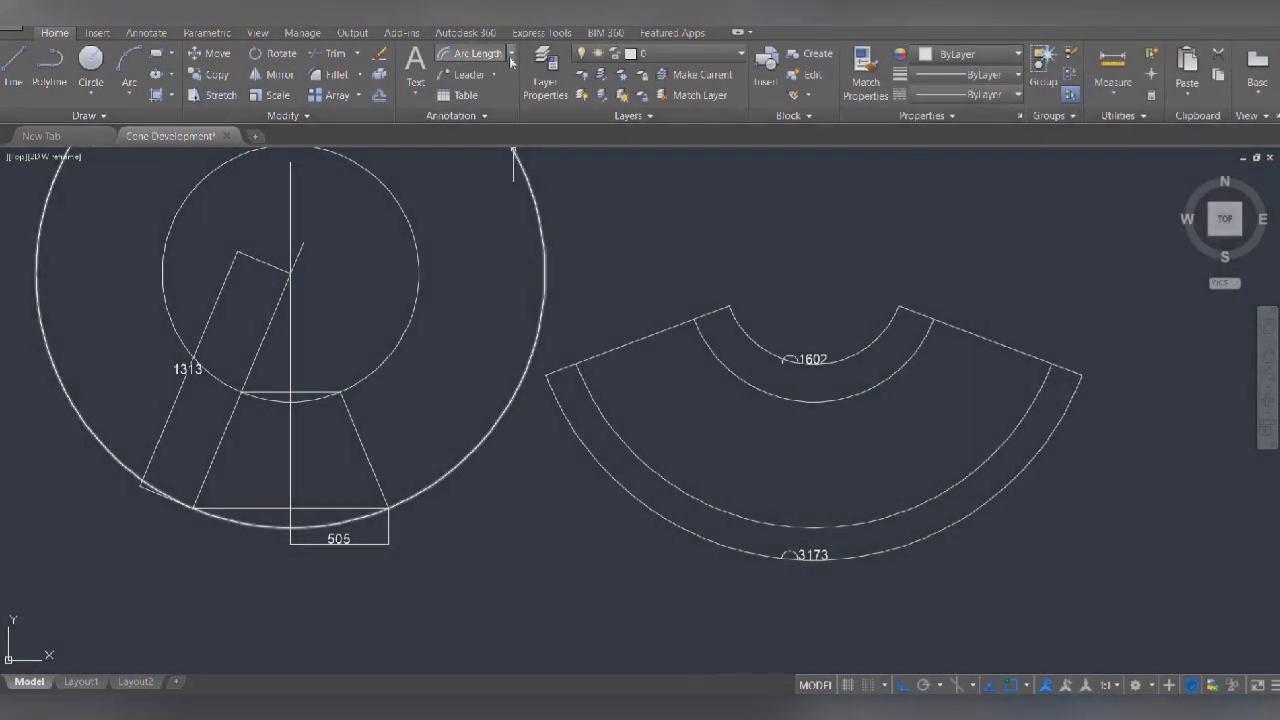
# Step: Add an aligned 650 dimension to the flat pattern's right slant side
pyautogui.click(511, 53)
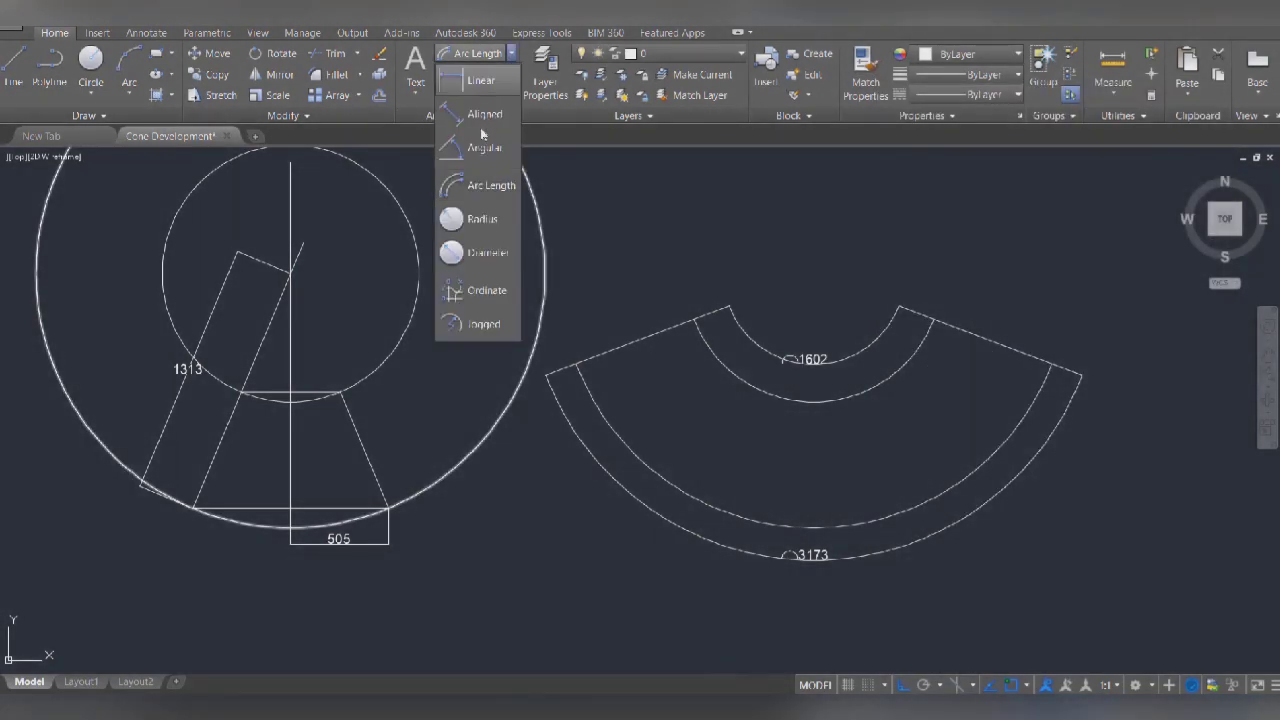
pyautogui.click(483, 118)
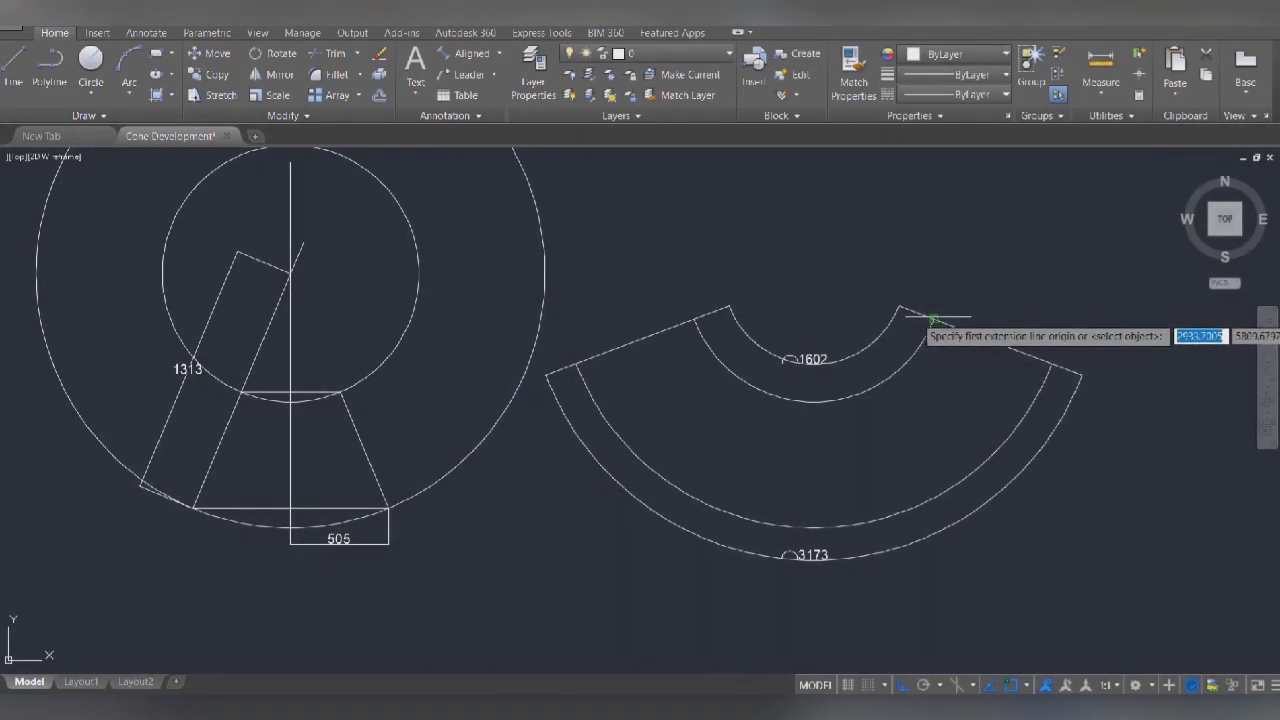
pyautogui.click(932, 320)
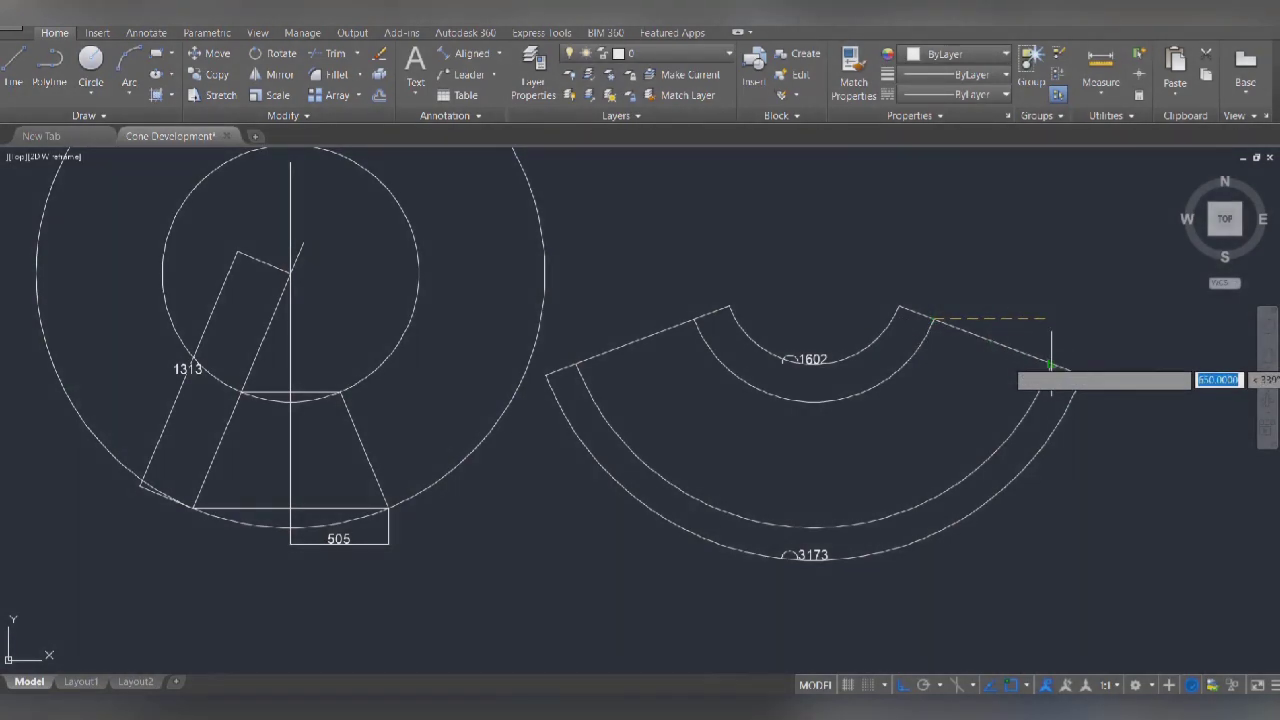
pyautogui.click(1050, 364)
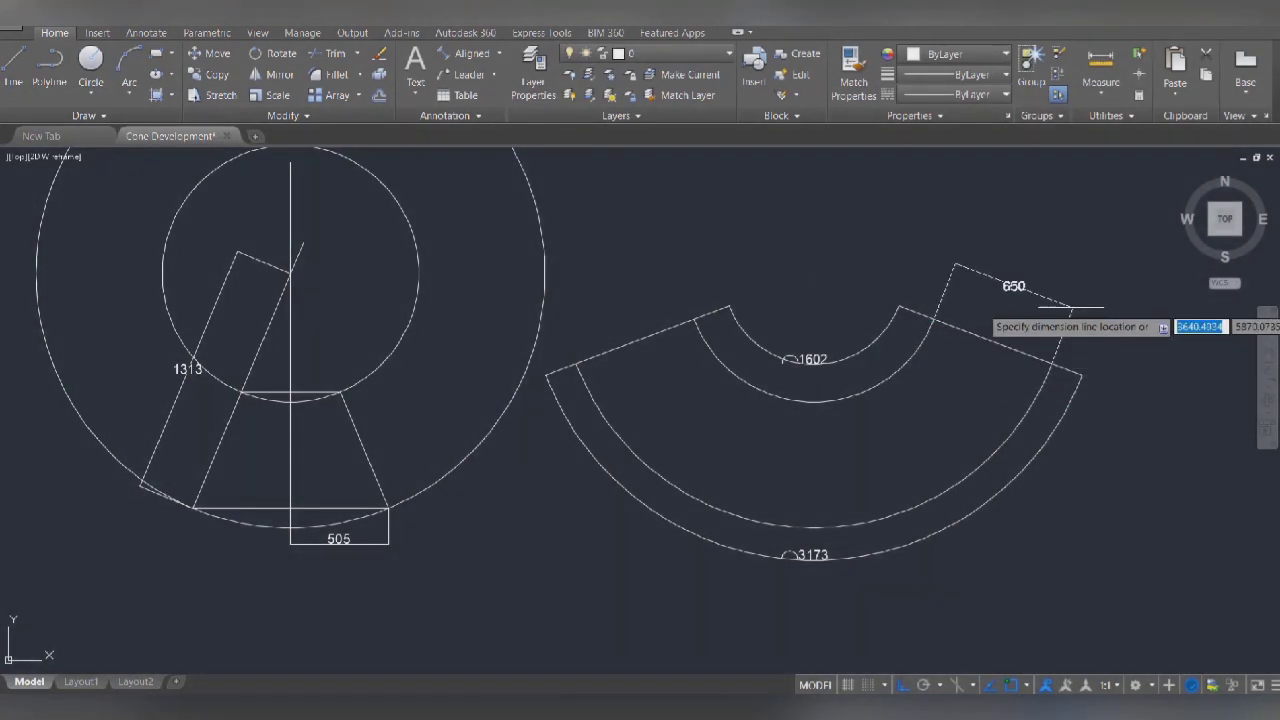
pyautogui.click(1071, 308)
# Step: Add an aligned 650 dimension along the construction cone's right slanted edge
pyautogui.moveTo(386, 366)
pyautogui.mouseDown()
pyautogui.moveTo(851, 331)
pyautogui.moveTo(845, 383)
pyautogui.mouseUp()
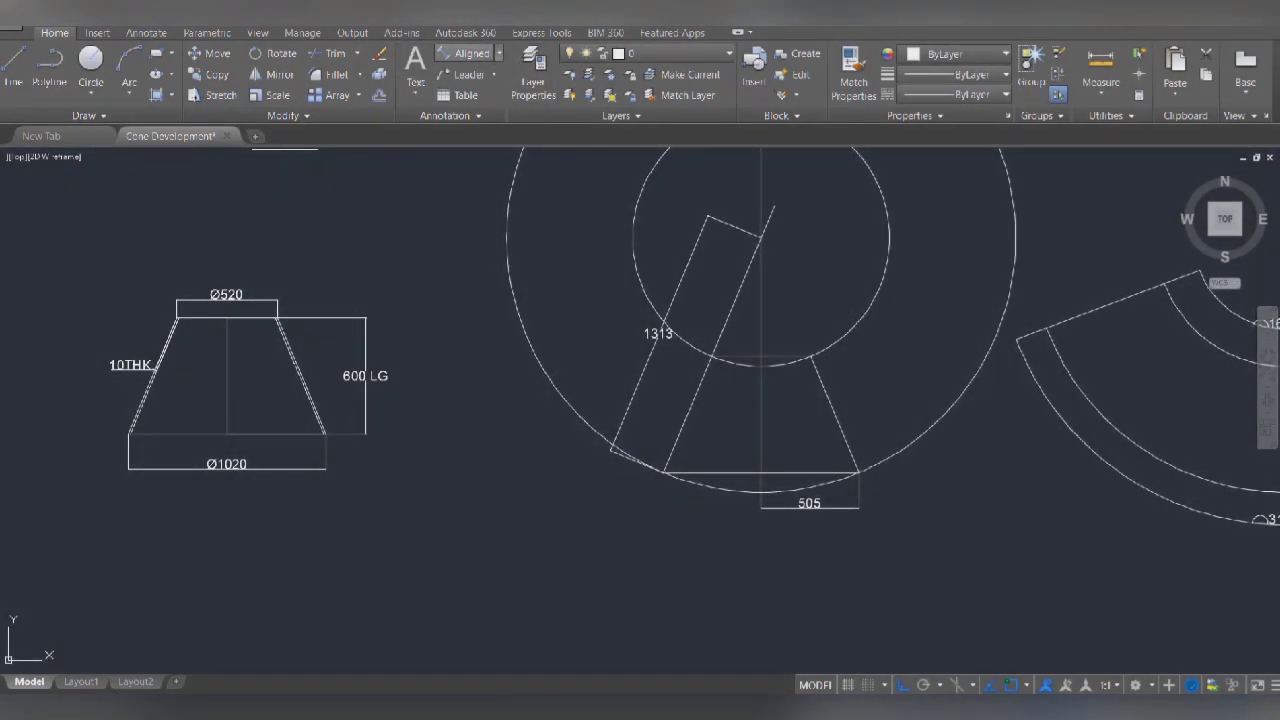
pyautogui.click(467, 53)
pyautogui.click(811, 357)
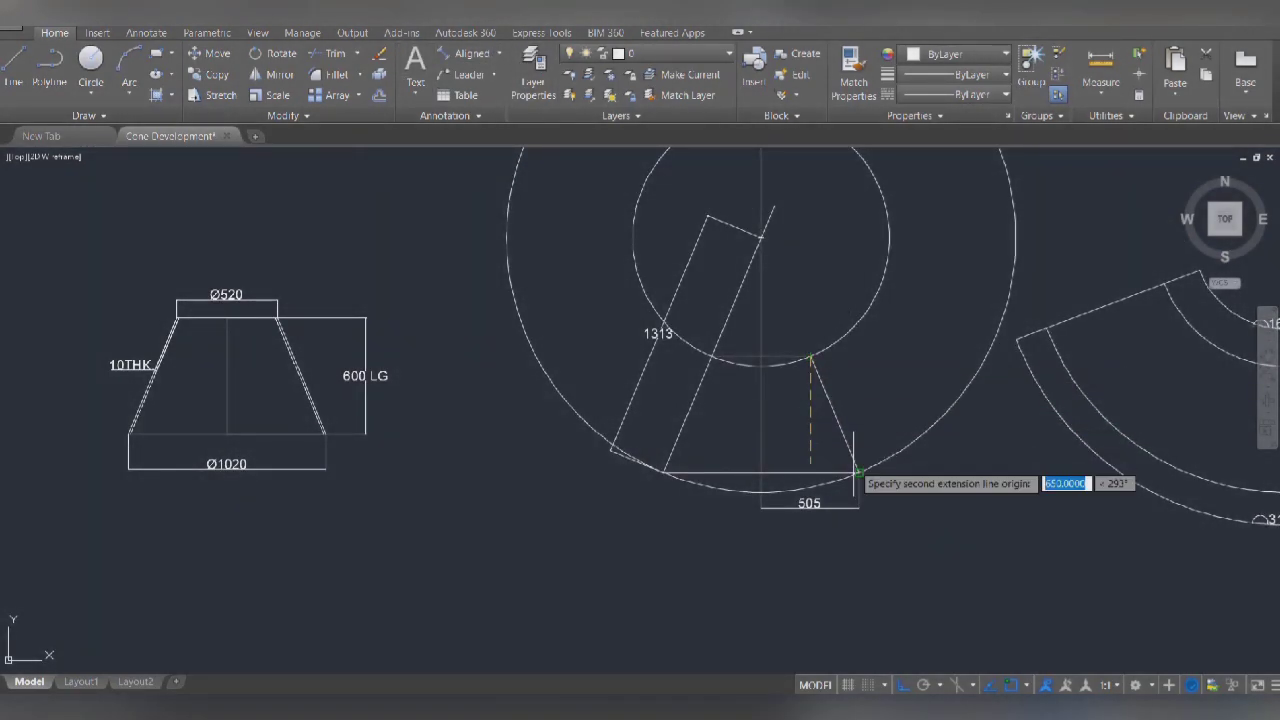
pyautogui.click(857, 472)
pyautogui.click(878, 458)
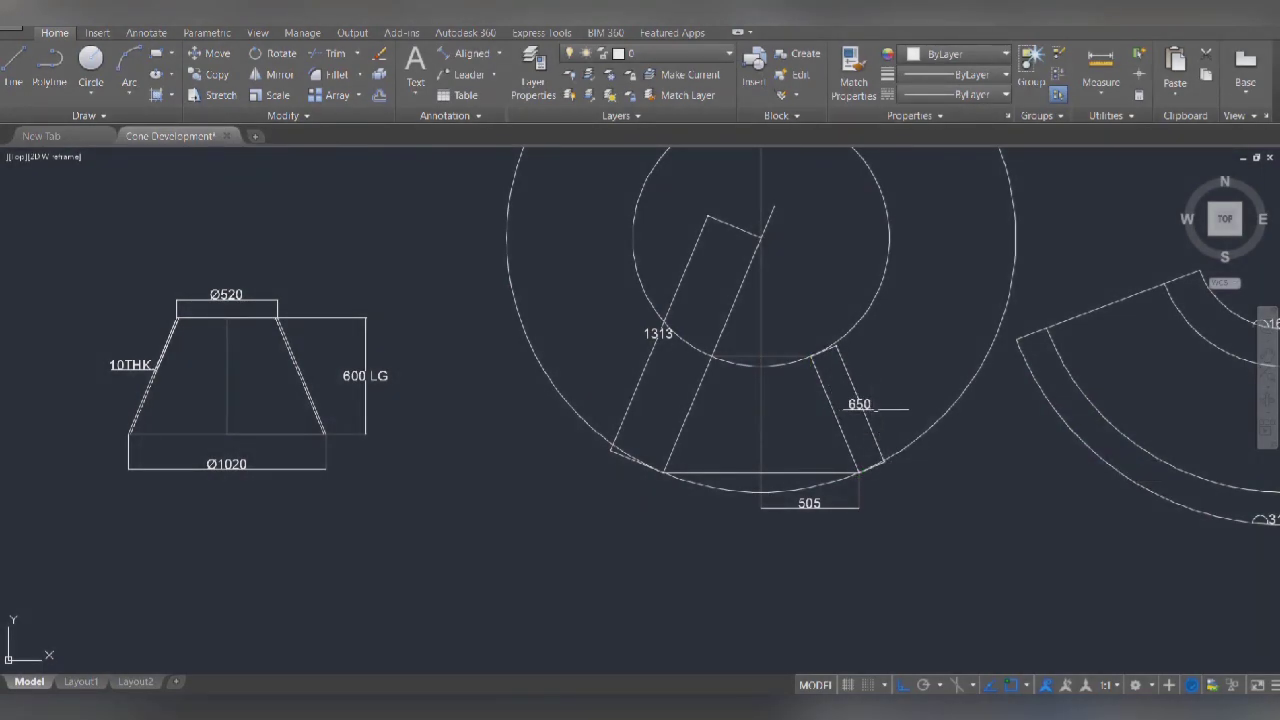
pyautogui.scroll(2, 881, 425)
pyautogui.scroll(-4, 879, 400)
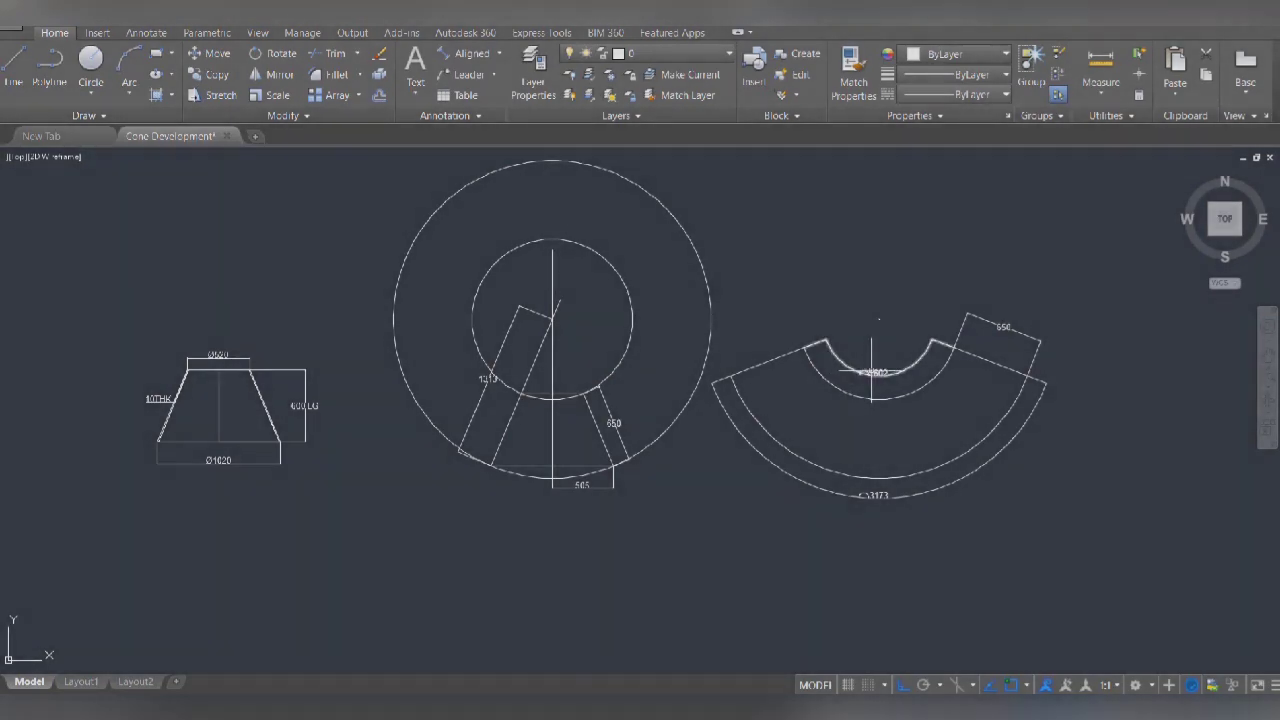
pyautogui.click(872, 373)
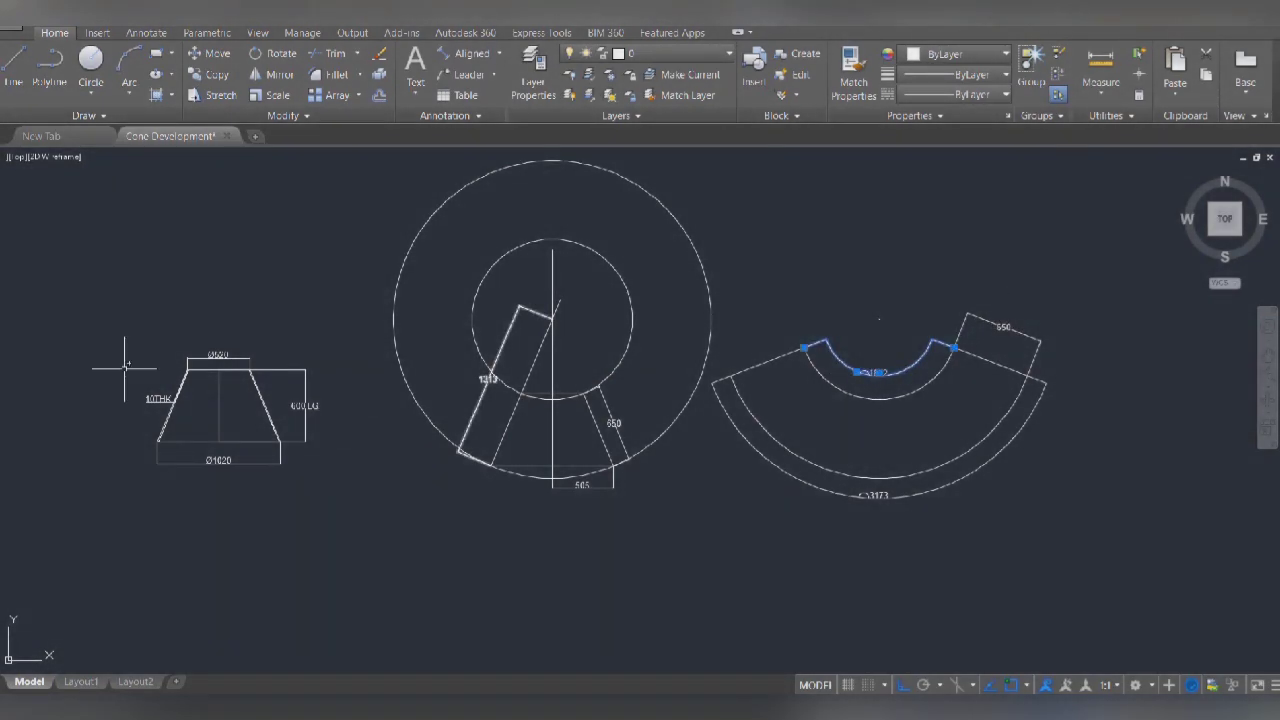